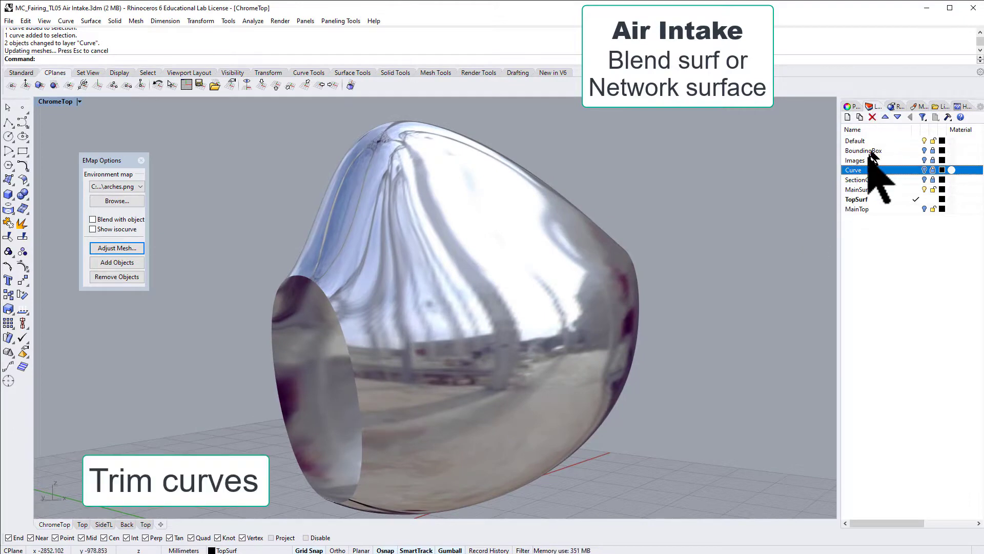
Step: Create a layer named AirIntake Curves and move it to the end of the layer list
click(847, 117)
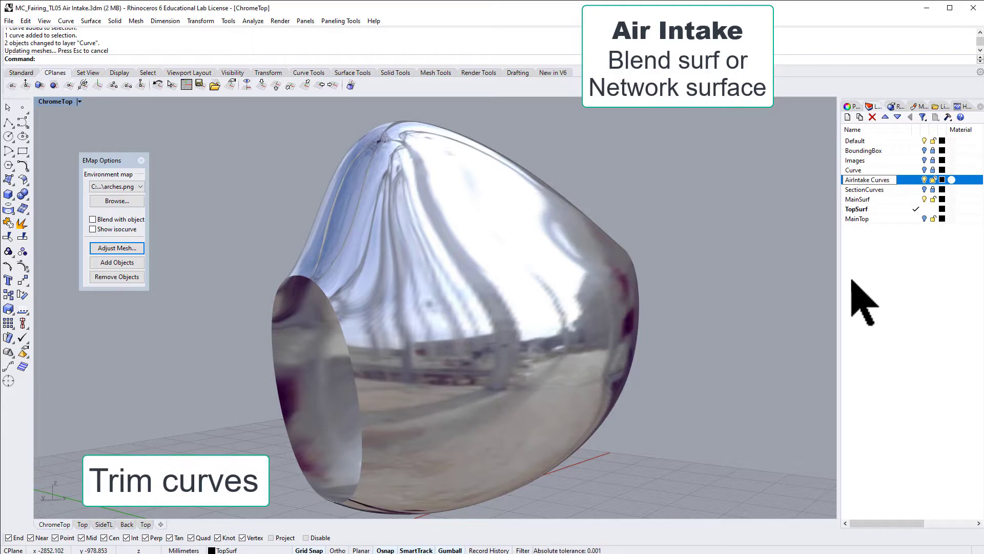
click(897, 117)
click(898, 117)
click(897, 117)
click(897, 117)
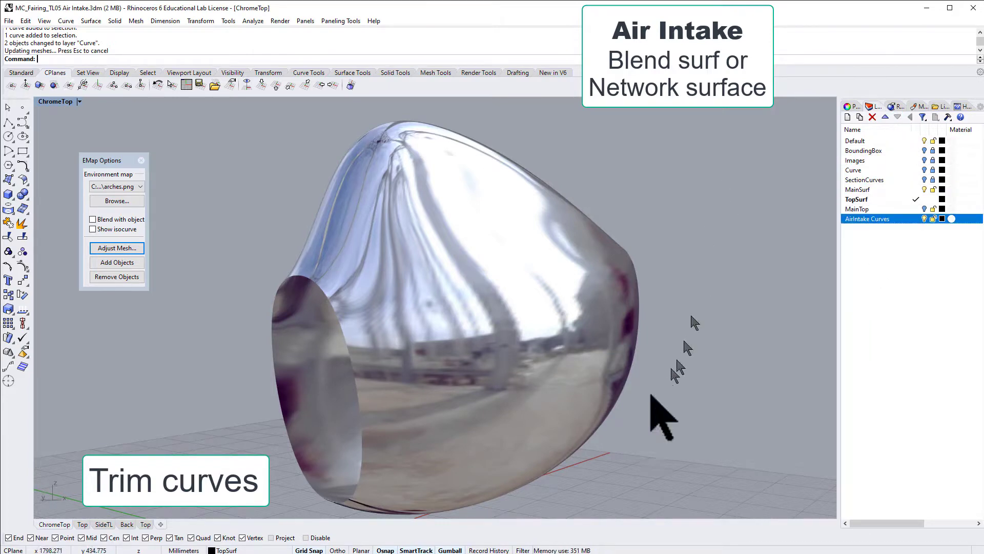
Step: Turn off the environment map display and show the Images layer's reference picture in the SideTL view
click(141, 160)
click(900, 161)
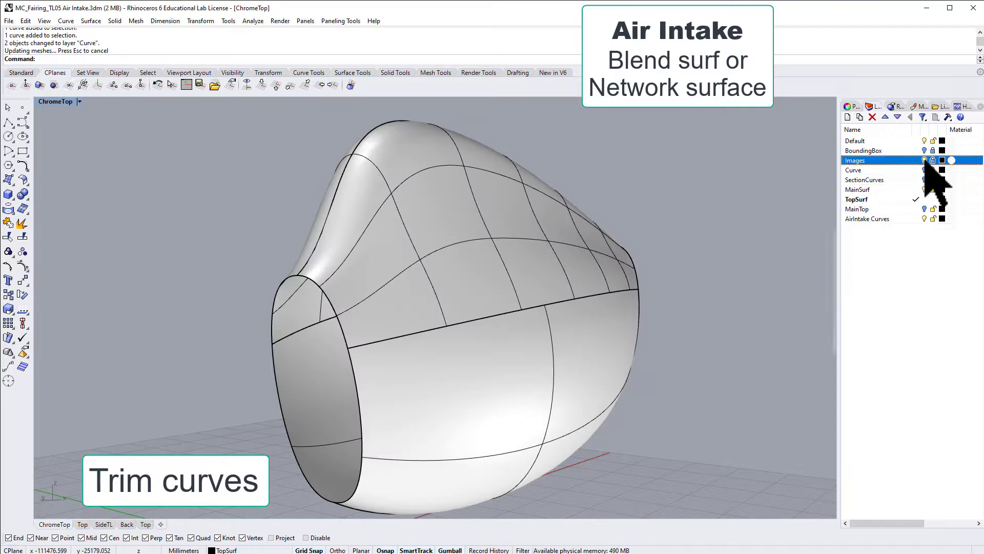
click(104, 524)
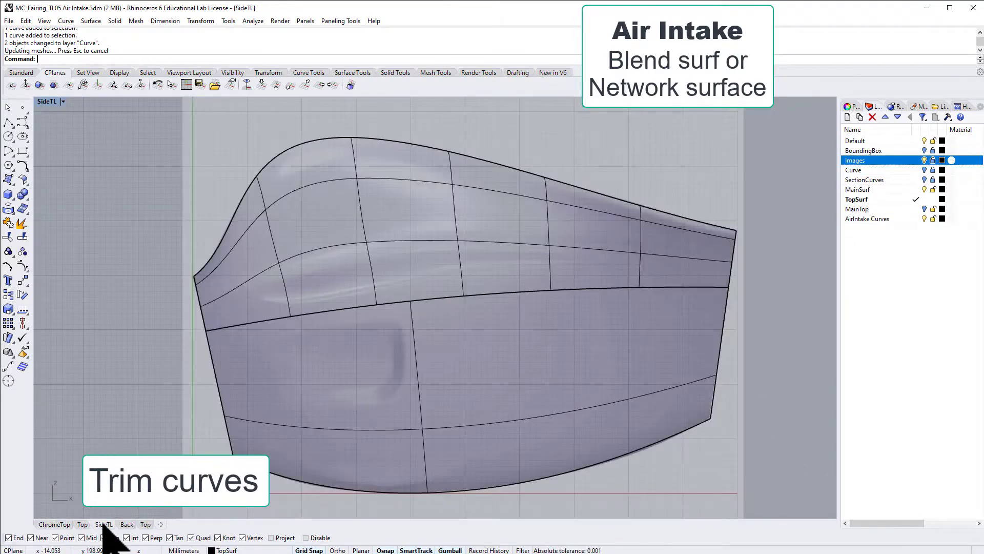
scroll(198, 440, up, 4)
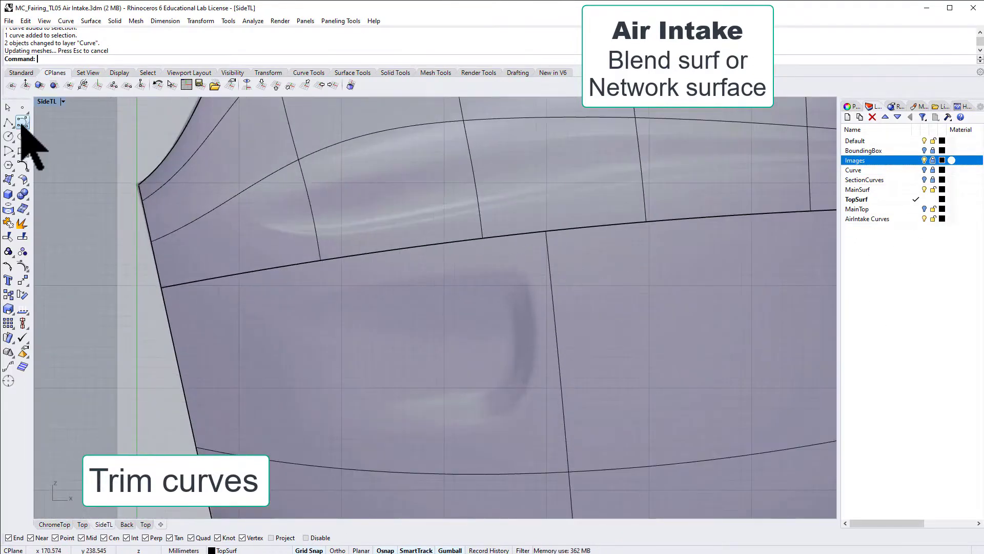
Step: Draw a degree 5, seven-point control-point curve as a sideways U around the air intake in the reference image, open toward the front
click(22, 122)
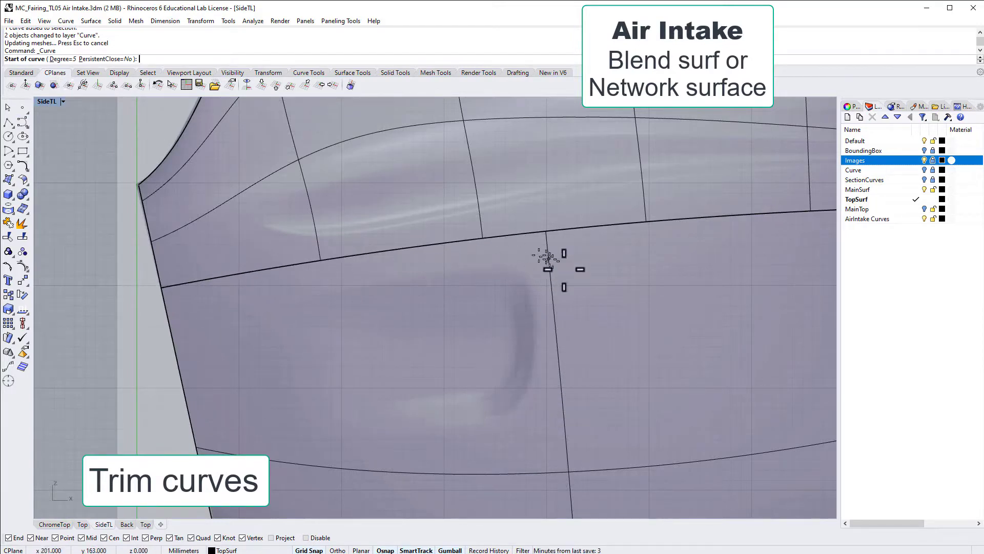
click(219, 297)
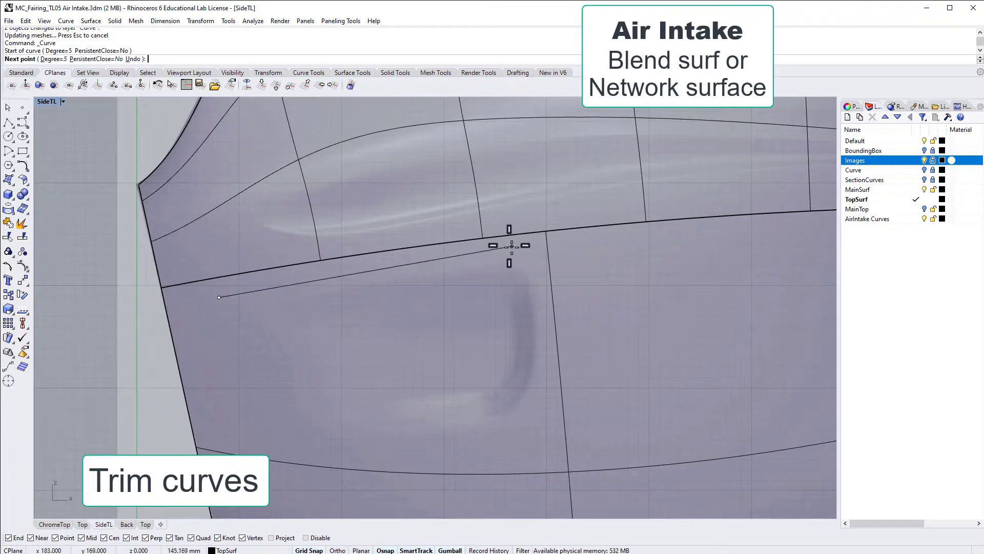
click(523, 249)
click(540, 262)
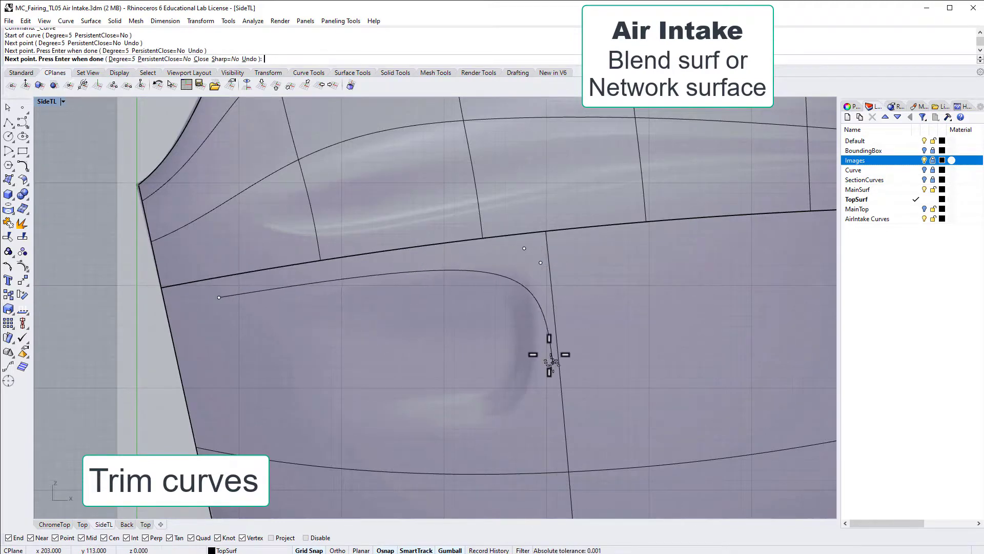
click(552, 348)
click(532, 420)
click(507, 436)
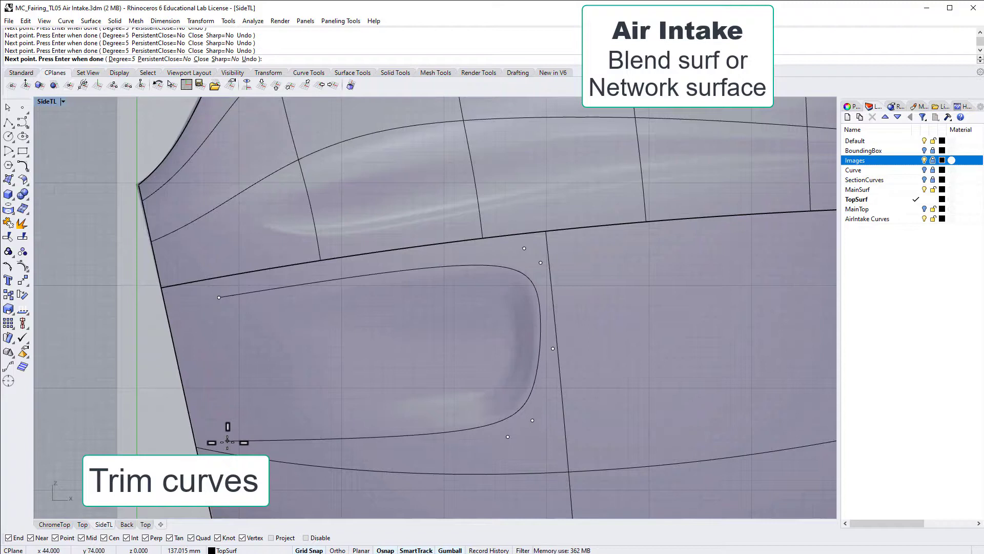
click(227, 440)
key(Return)
Step: Show the control points of the U-shaped intake curve and examine its curvature graph at a display scale of 119
click(451, 435)
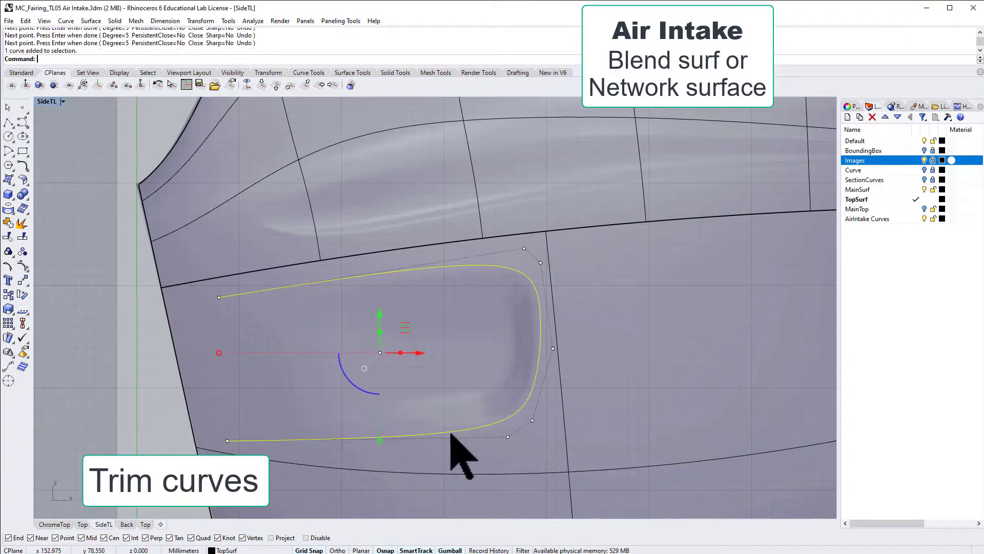
click(22, 266)
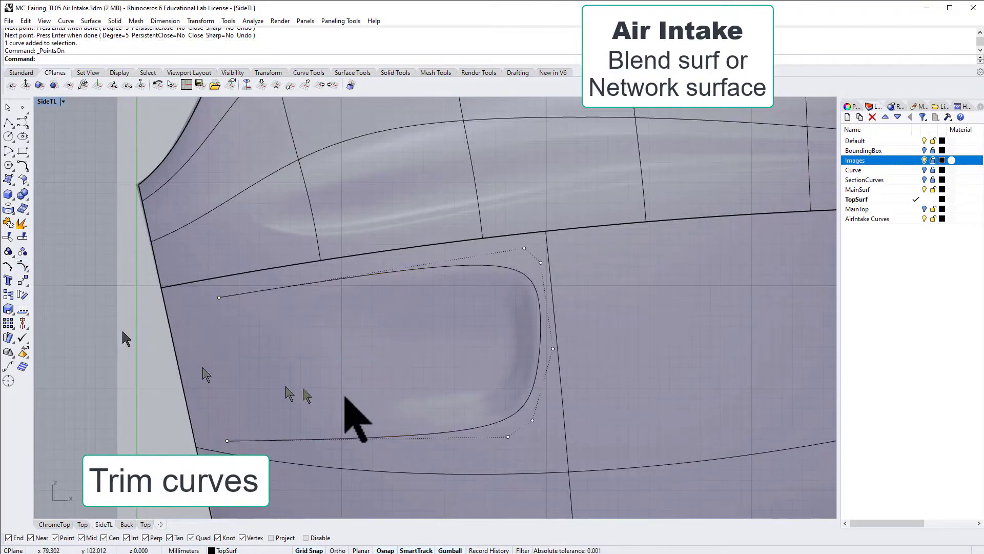
click(252, 21)
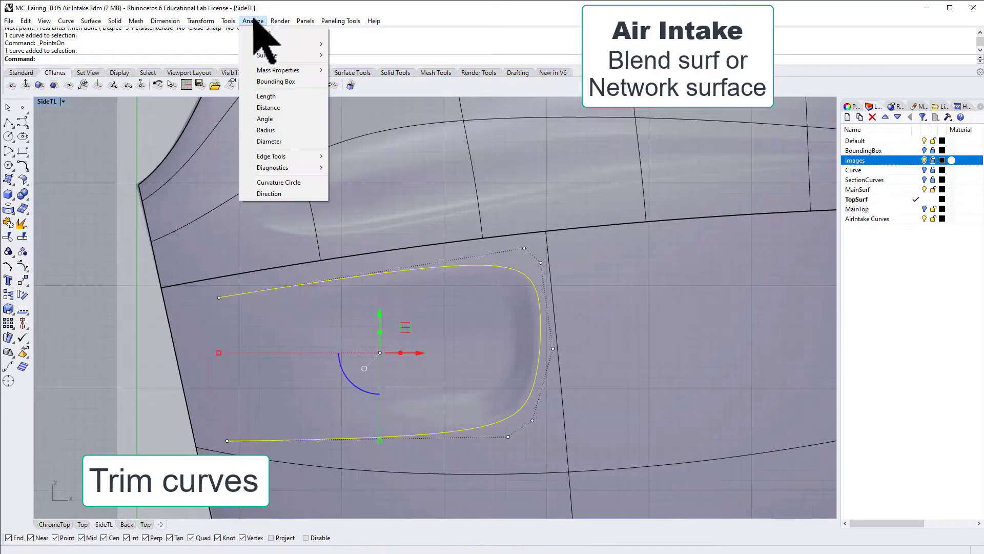
mouse_move(289, 42)
click(349, 42)
click(108, 177)
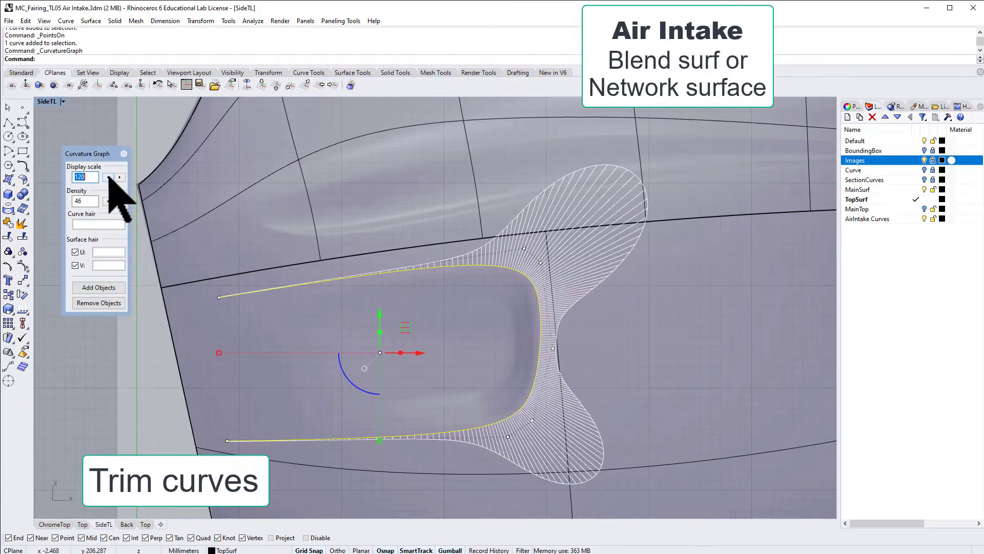
scroll(528, 248, up, 1)
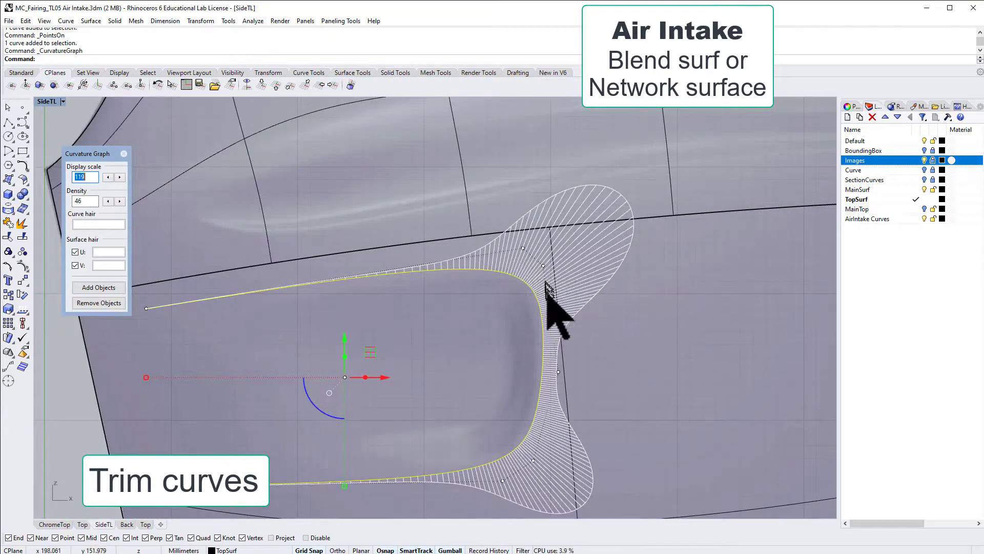
scroll(510, 479, down, 1)
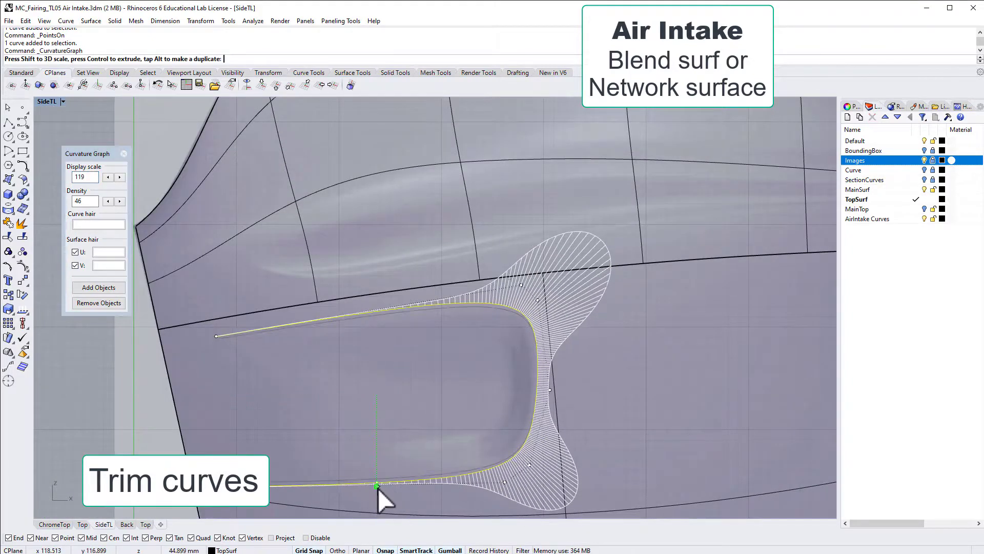
Step: Scale the intake curve up slightly in length and height around the intake recess, and close the curvature graph
drag(216, 394, 208, 396)
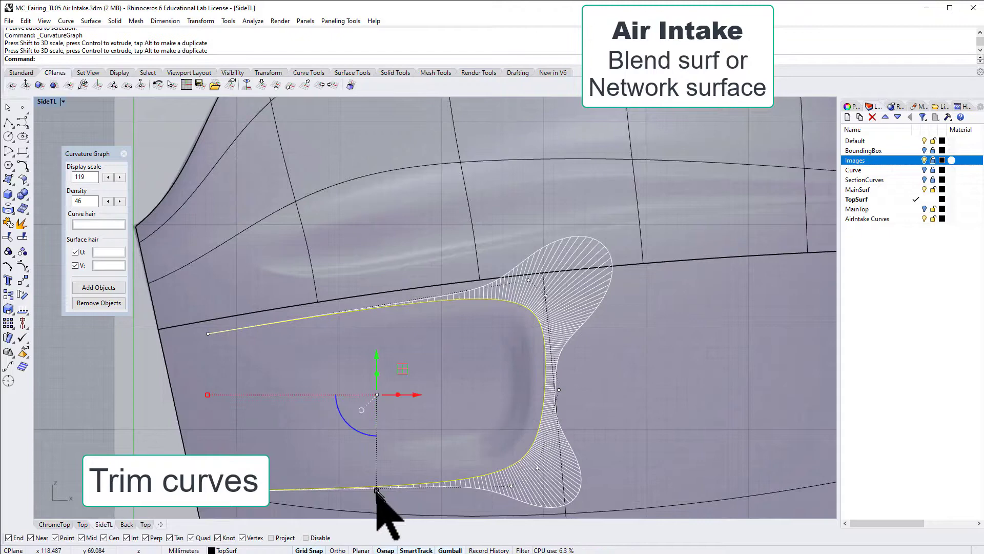
drag(376, 490, 377, 499)
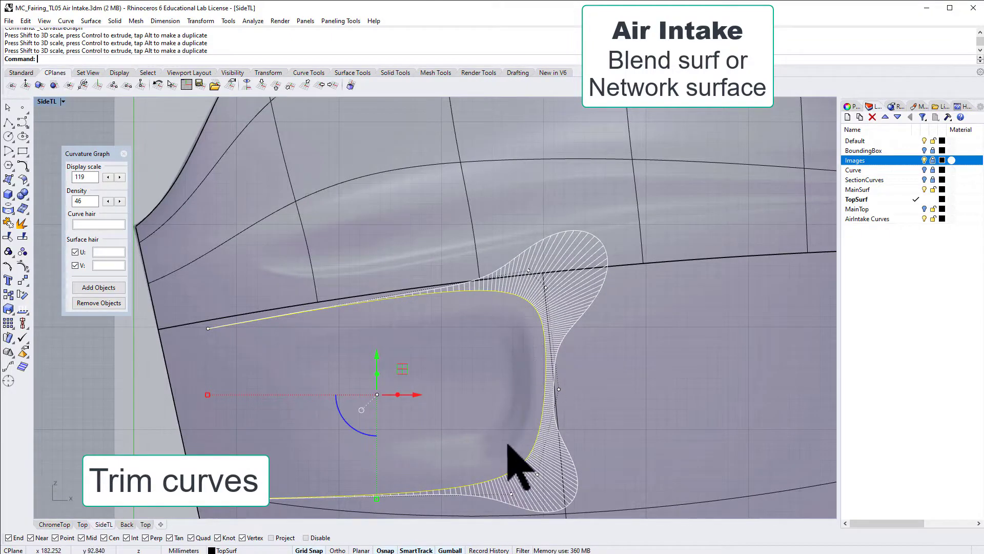
click(124, 154)
scroll(263, 260, down, 4)
scroll(246, 205, up, 5)
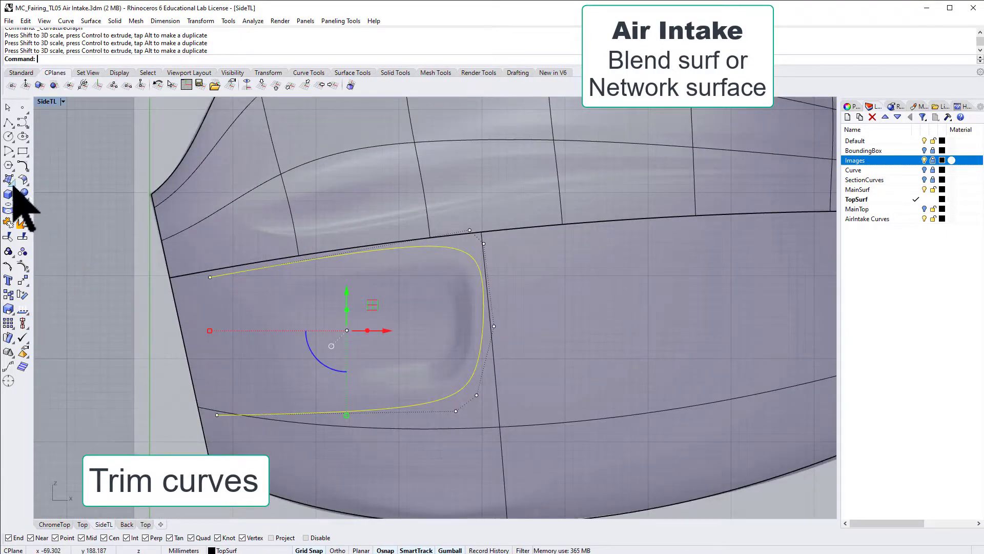
Step: Extract a V-direction isocurve from the lower main surface, crossing the intake curve just behind its open ends
click(14, 212)
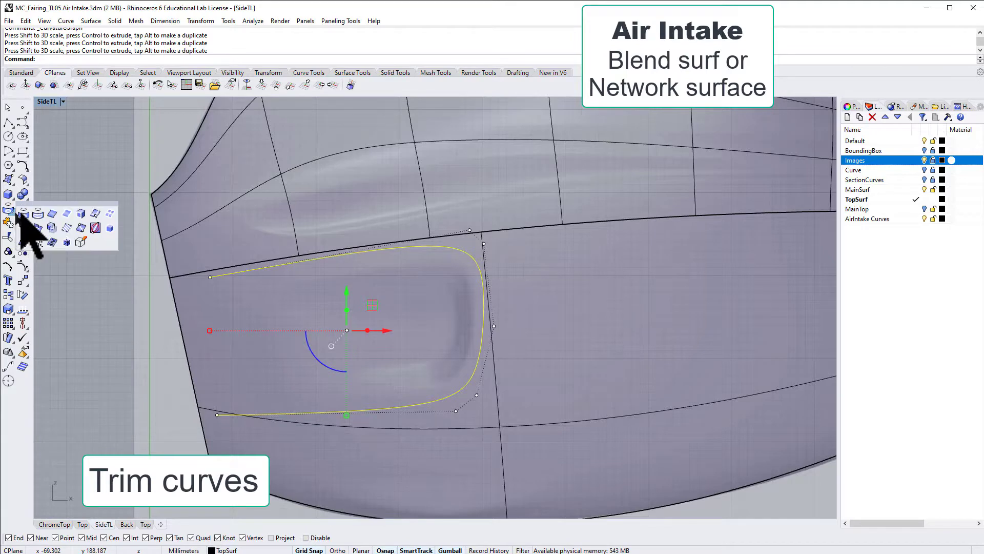
click(96, 214)
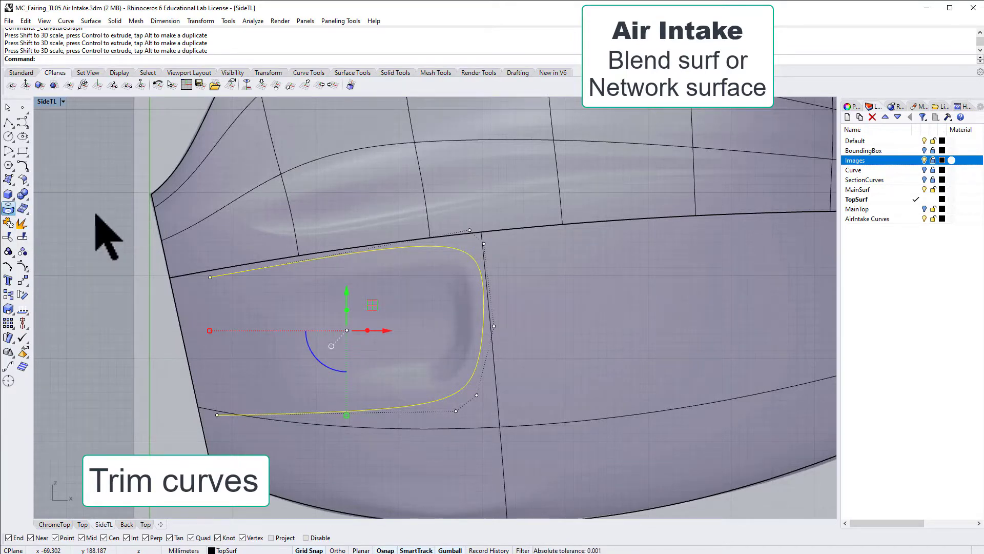
click(191, 380)
click(225, 405)
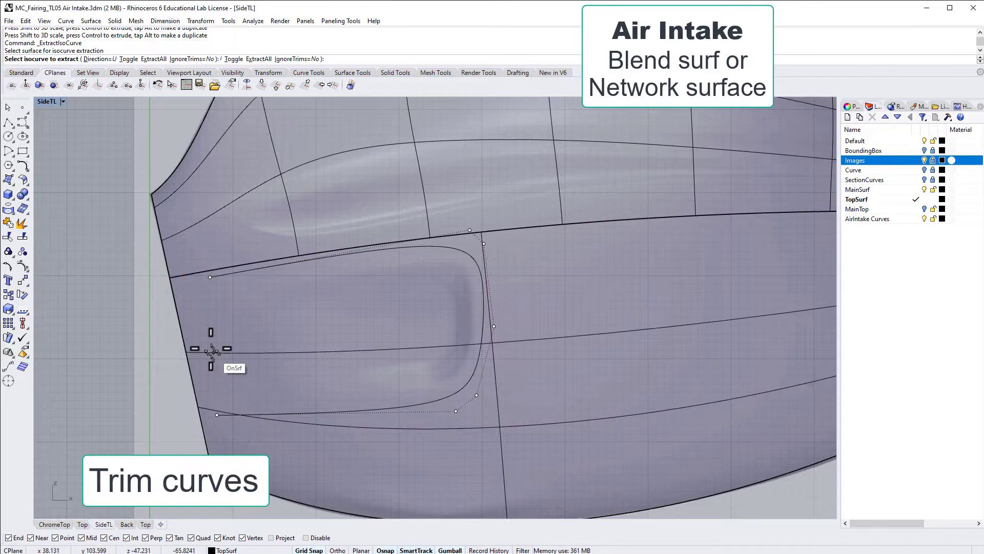
click(97, 58)
click(56, 58)
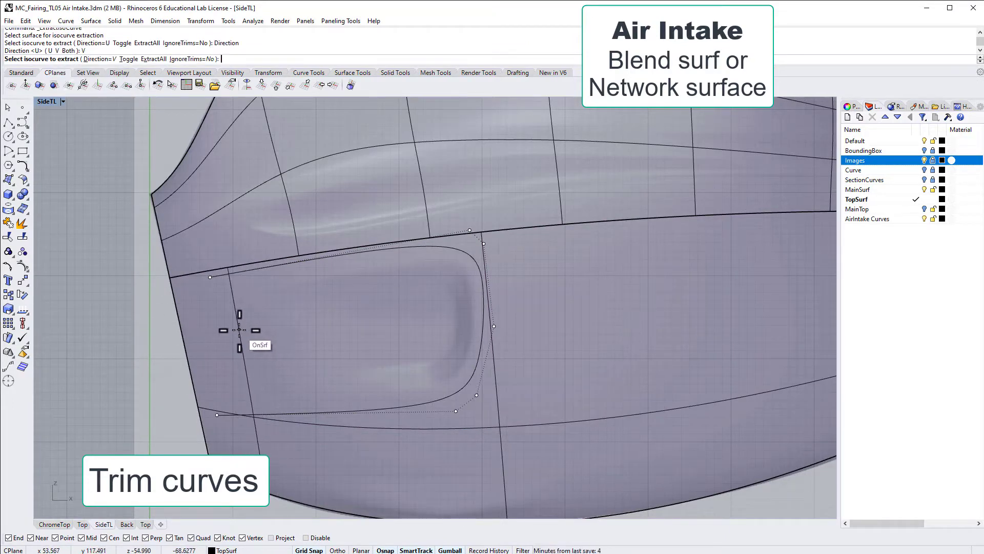
click(239, 330)
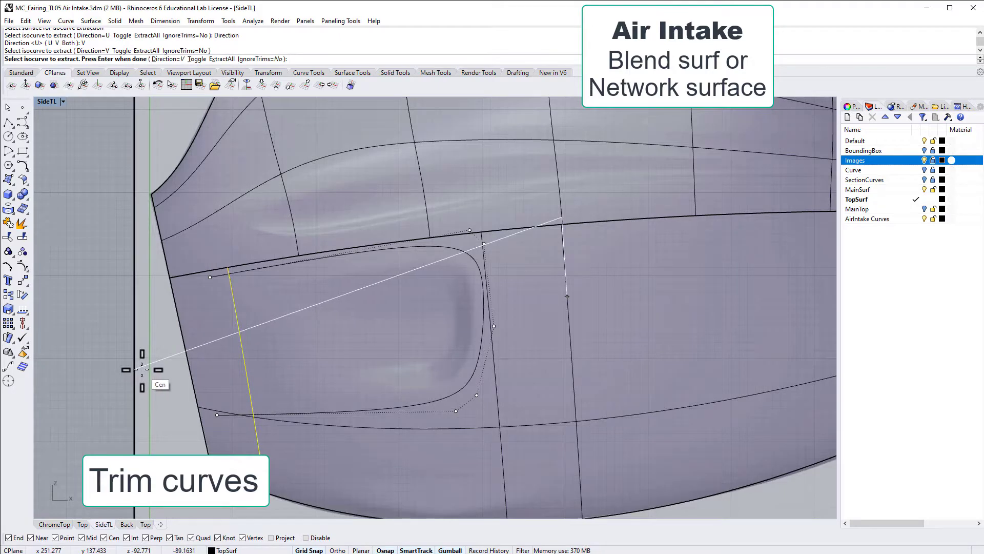
key(Return)
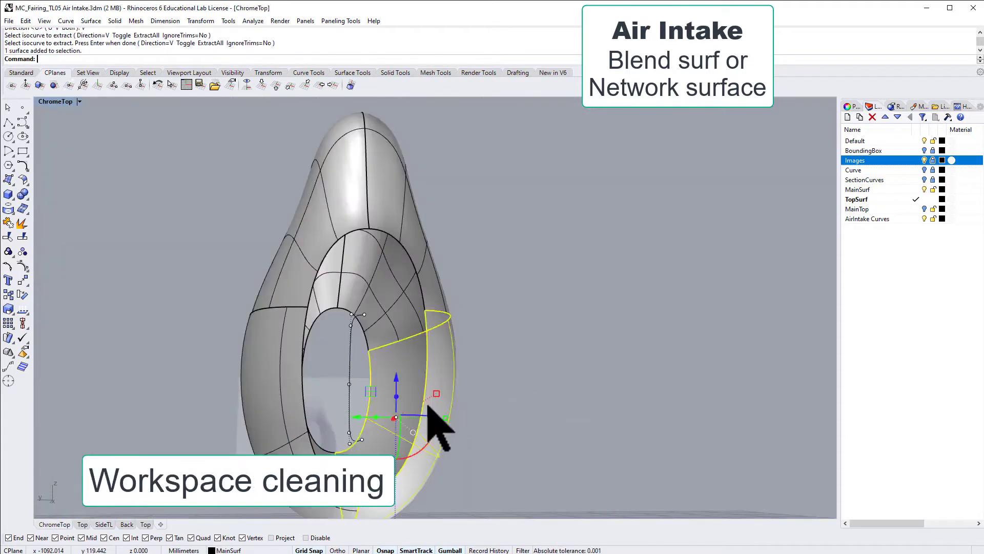
Step: Delete the lower main surface half opposite the extracted isocurve and make AirIntake Curves the current layer
key(Delete)
right_drag(439, 429, 487, 413)
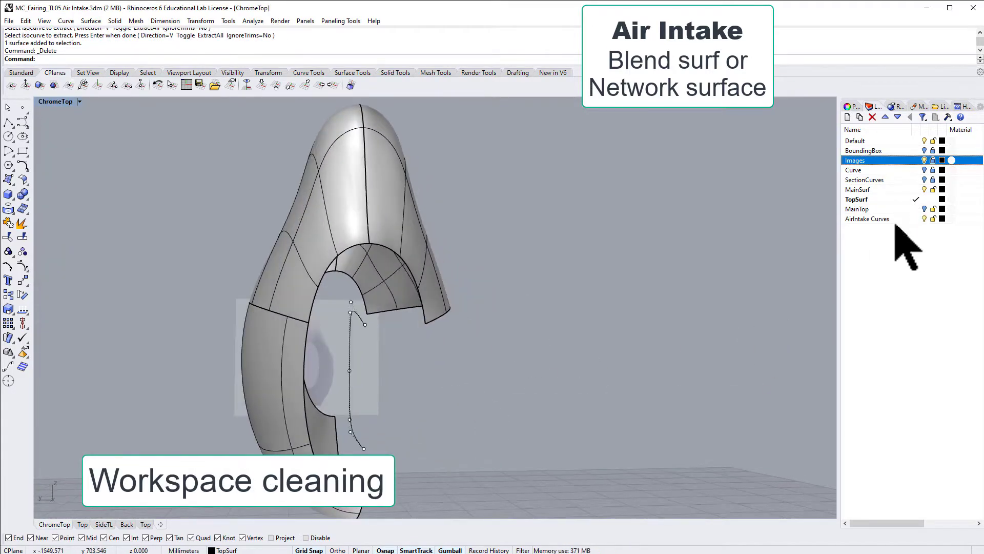
click(916, 218)
click(924, 199)
right_drag(736, 259, 653, 297)
click(925, 199)
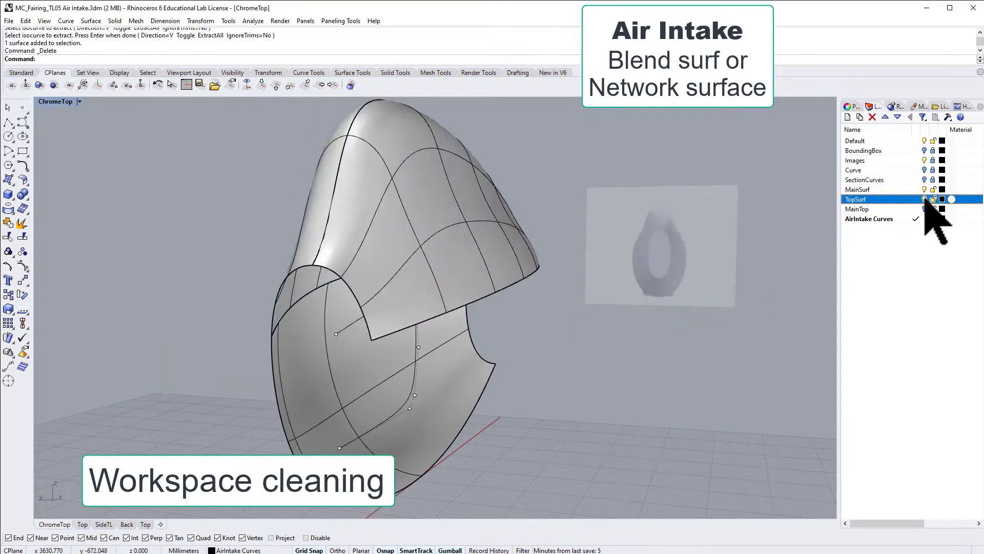
Step: Move the U-shaped intake curve to the AirIntake Curves layer and hide the TopSurf layer
right_drag(328, 308, 485, 362)
click(378, 333)
right_click(862, 218)
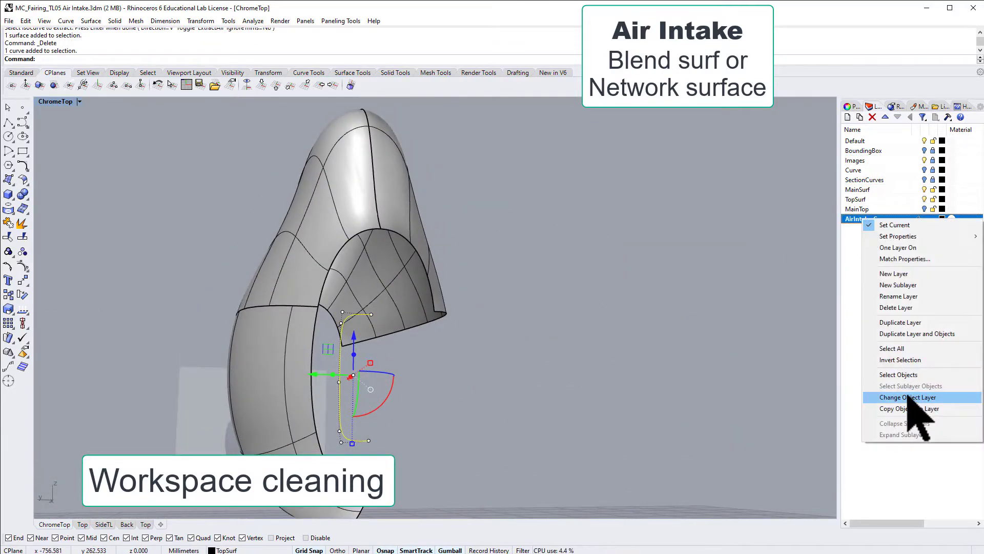
click(909, 397)
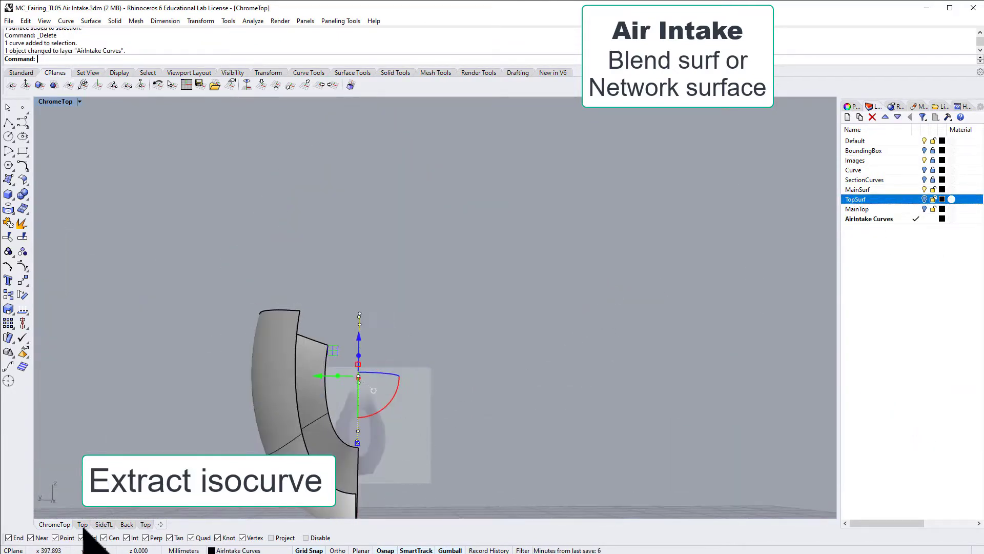
Step: With AirIntake Curves current, extract a V-direction isocurve from the remaining main surface near the intake curve's open ends
click(103, 524)
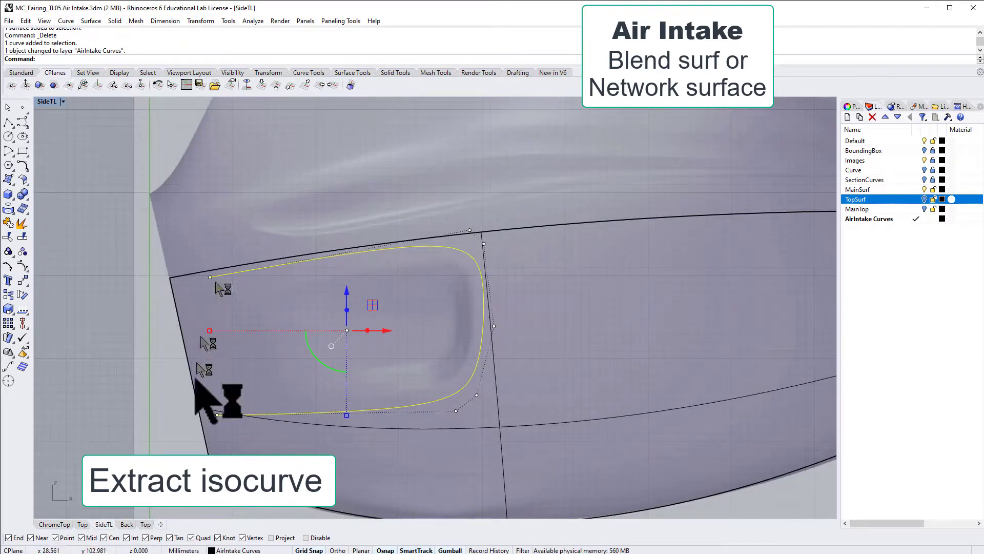
click(13, 183)
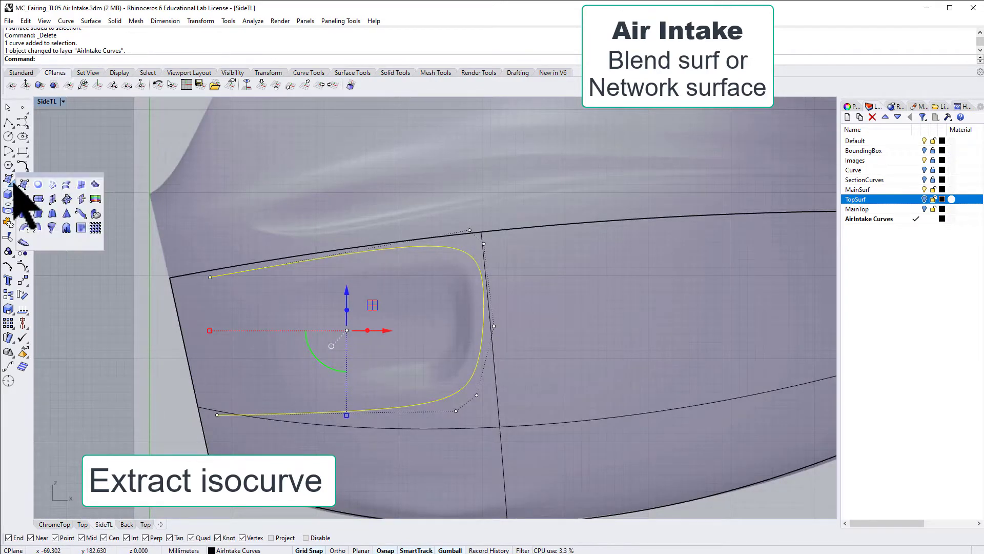
click(14, 211)
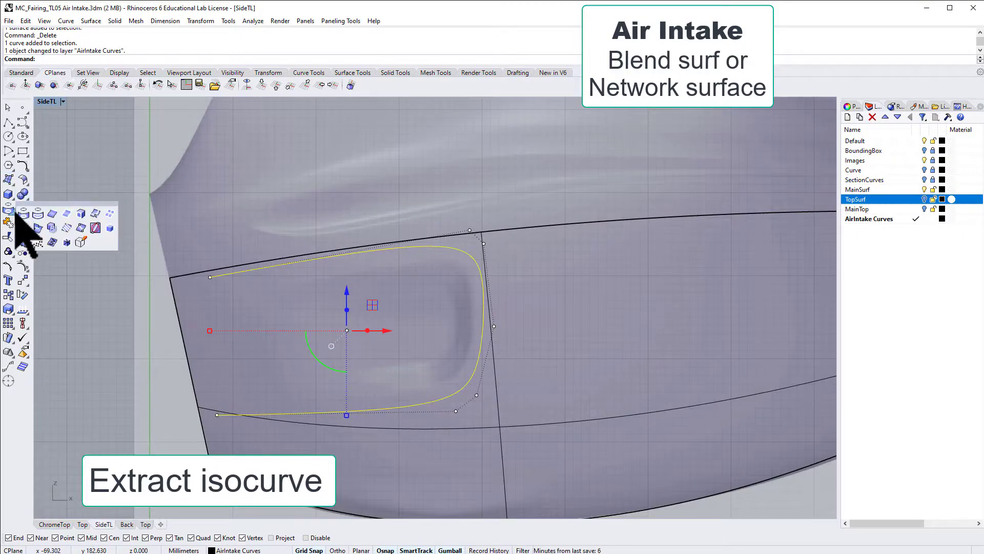
click(88, 214)
click(181, 308)
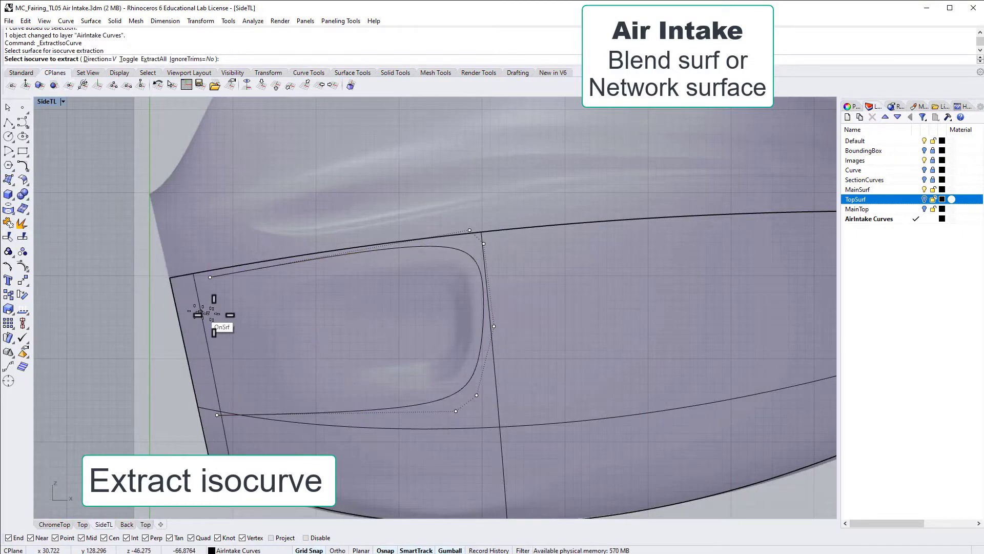
click(240, 314)
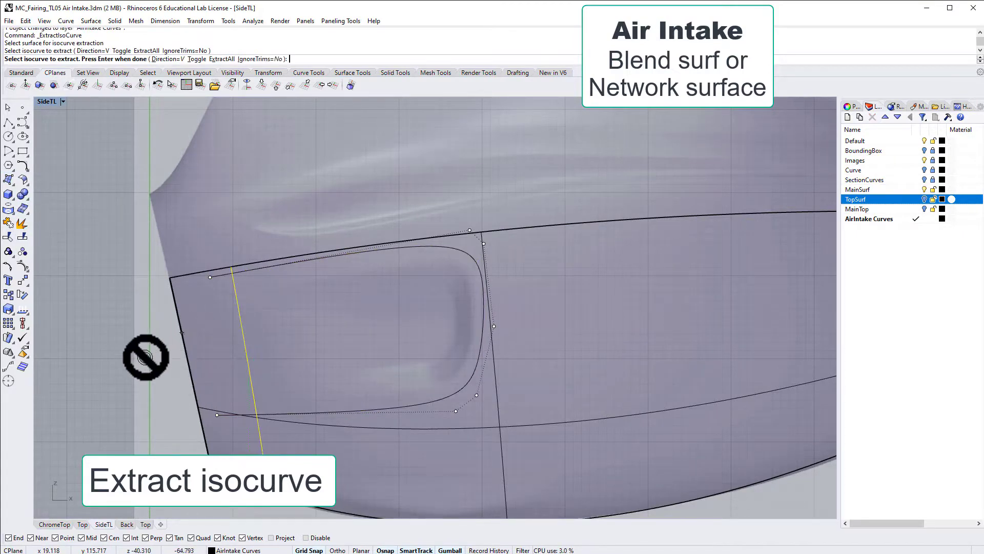
key(Return)
Step: Project the U-shaped intake curve onto the main surface, using the side view's projection direction
click(54, 524)
right_drag(297, 424, 200, 434)
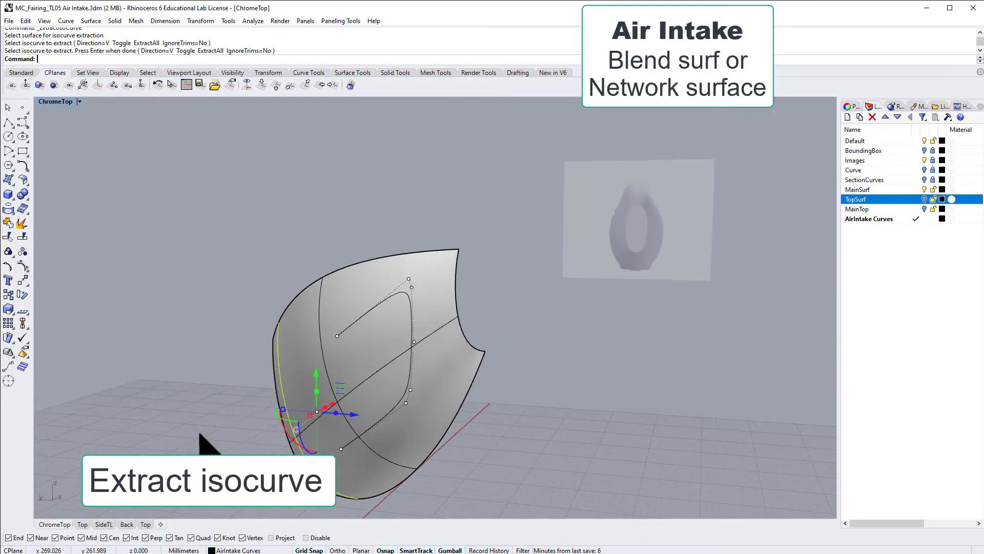
click(9, 220)
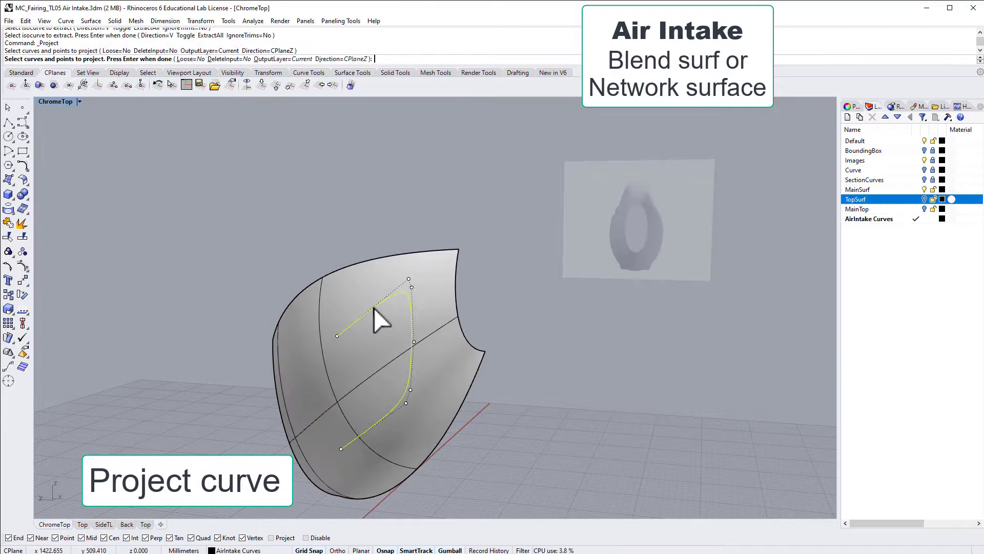
key(Return)
click(104, 524)
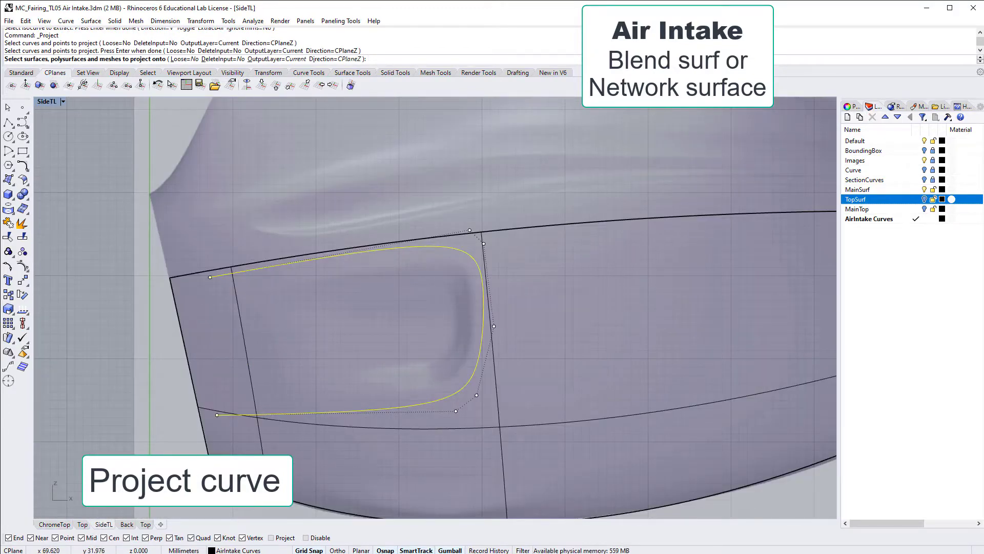
click(181, 403)
key(Return)
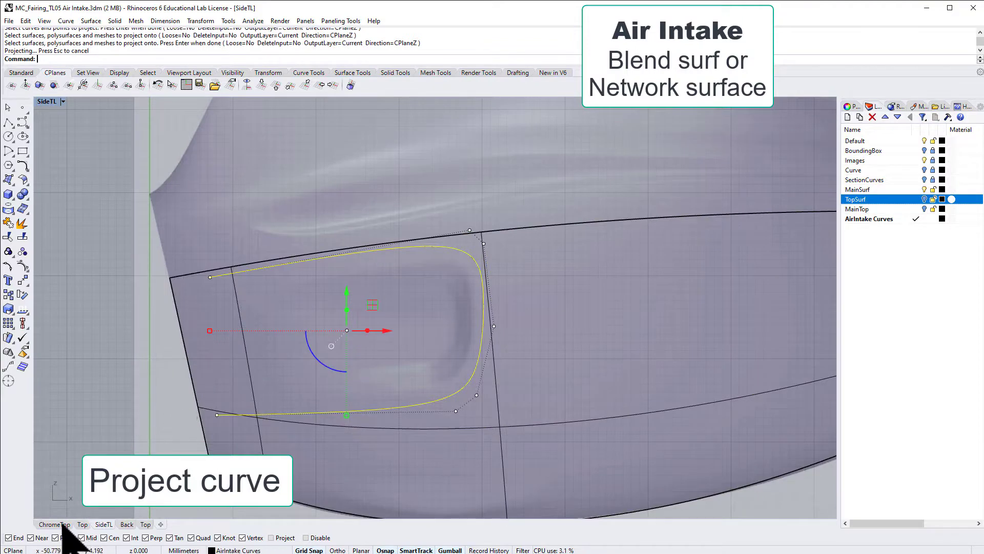
Step: Turn on the control points of the projected intake curve in the perspective view
click(61, 524)
mouse_move(307, 400)
right_down()
mouse_move(333, 400)
mouse_move(300, 401)
right_up()
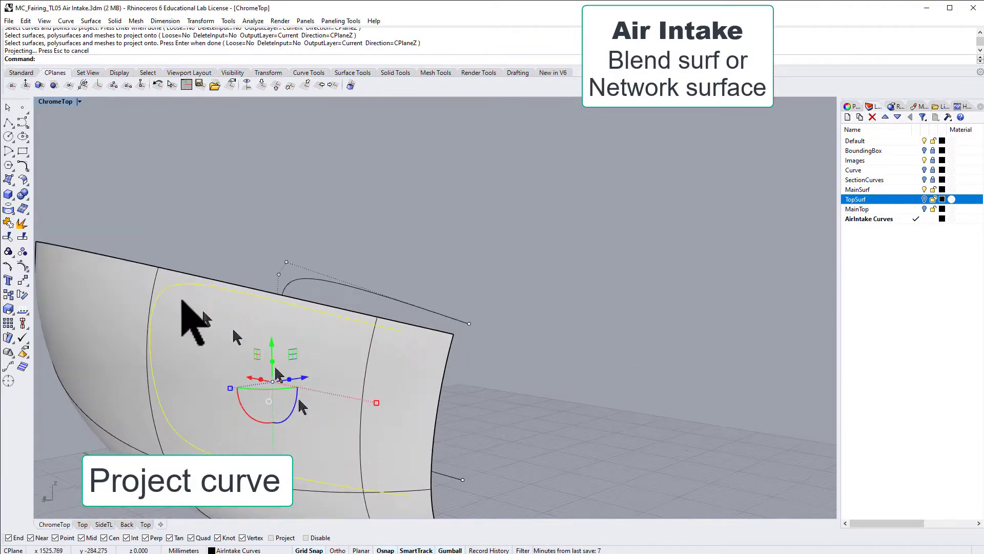
click(21, 266)
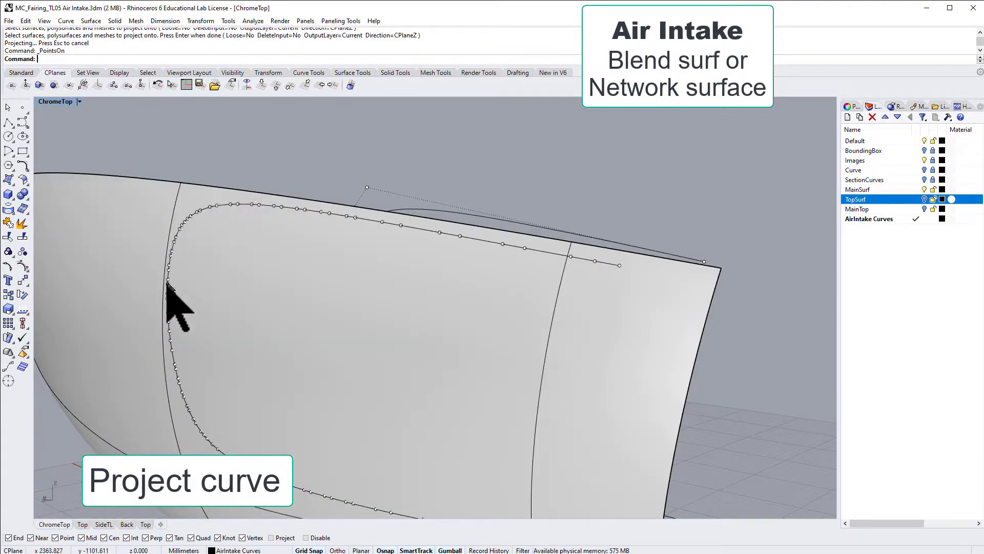
scroll(253, 352, down, 3)
right_drag(252, 351, 274, 312)
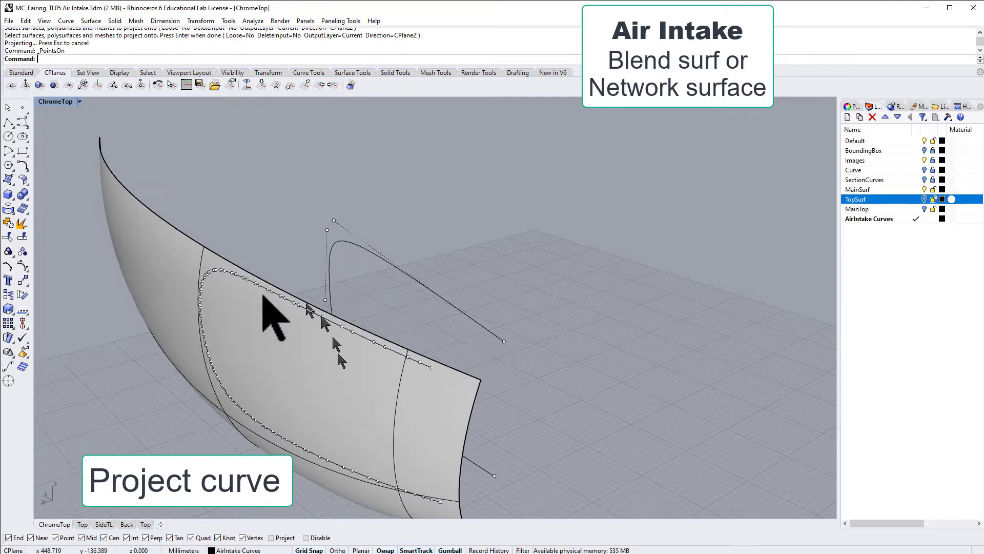
Step: Trim the air intake hole out of the main surface, using the extracted isocurve and the projected curve as cutting objects
click(8, 237)
click(402, 374)
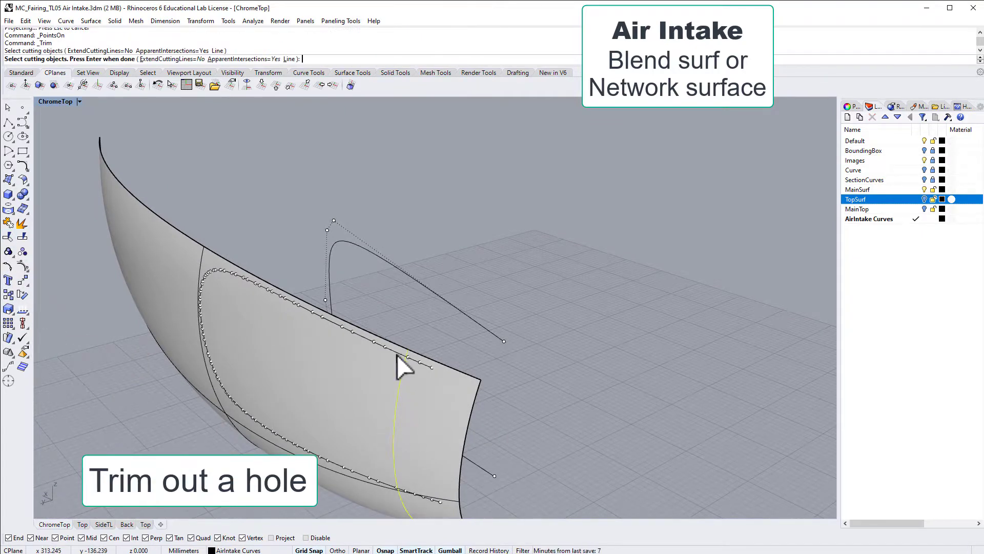
click(396, 355)
right_click(584, 402)
click(286, 386)
right_drag(286, 385, 323, 380)
scroll(321, 441, down, 1)
scroll(322, 442, up, 6)
right_drag(322, 442, 351, 387)
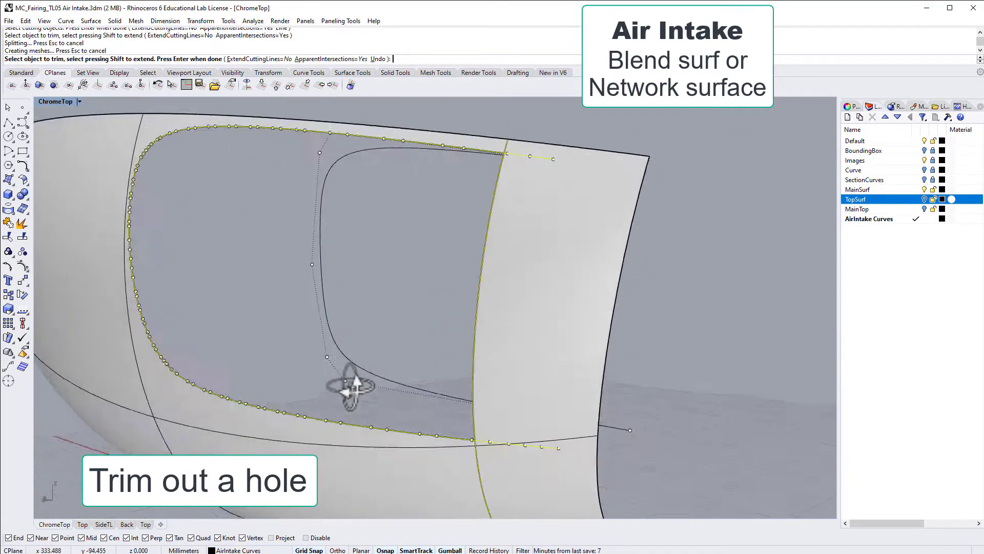
scroll(472, 400, up, 3)
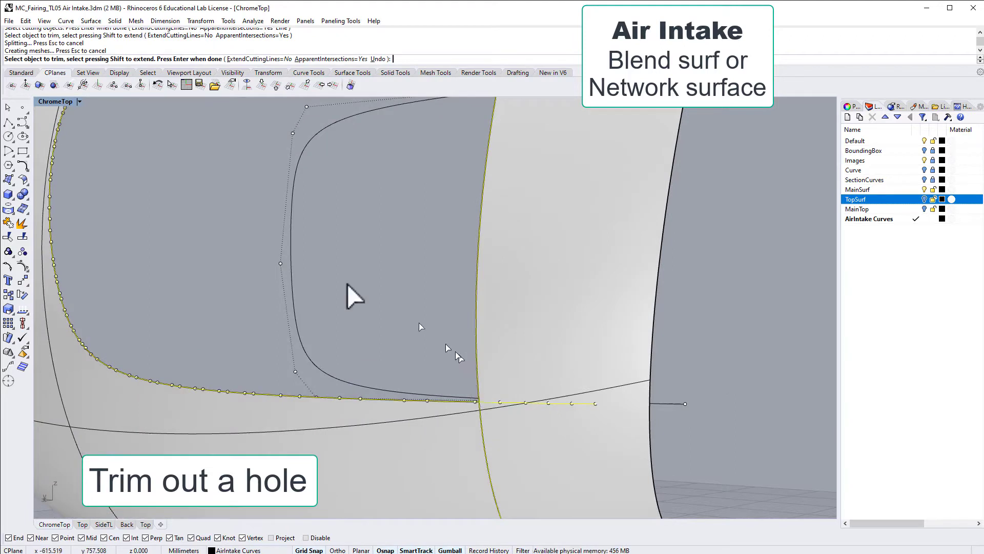
key(Return)
Step: Trim away the parts of the extracted isocurve extending beyond the projected curve, keeping the segment along the hole's edge
text(Split)
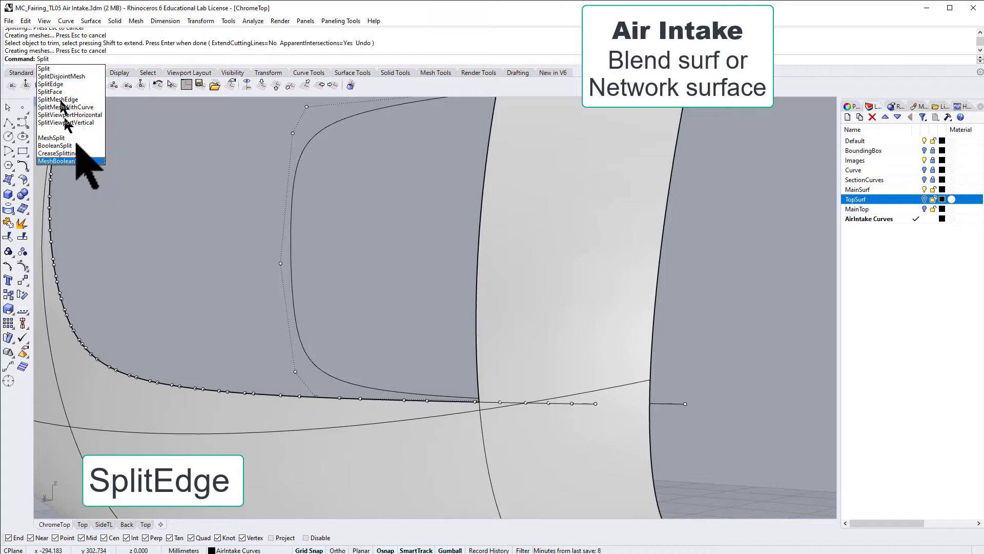
click(9, 237)
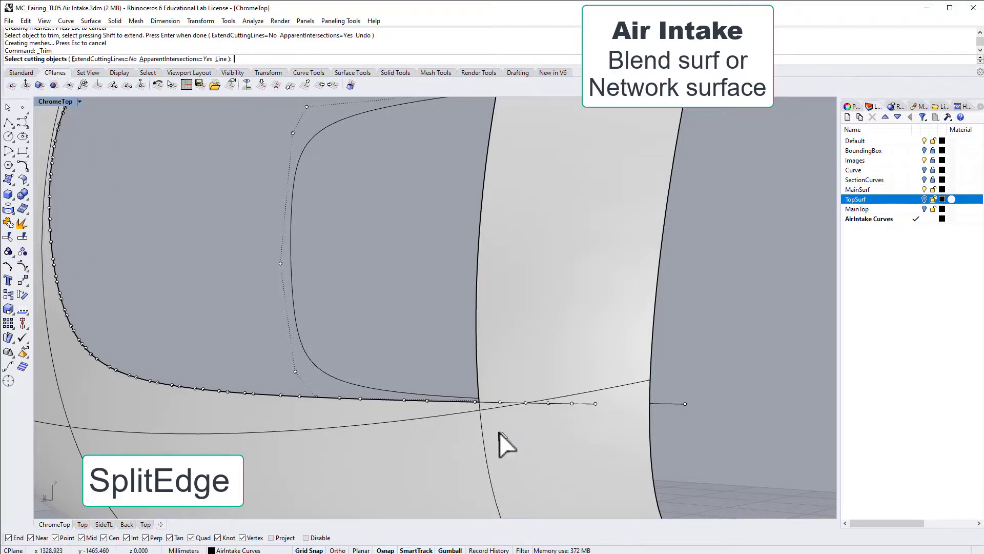
click(486, 403)
scroll(481, 400, down, 4)
scroll(482, 395, up, 2)
key(Return)
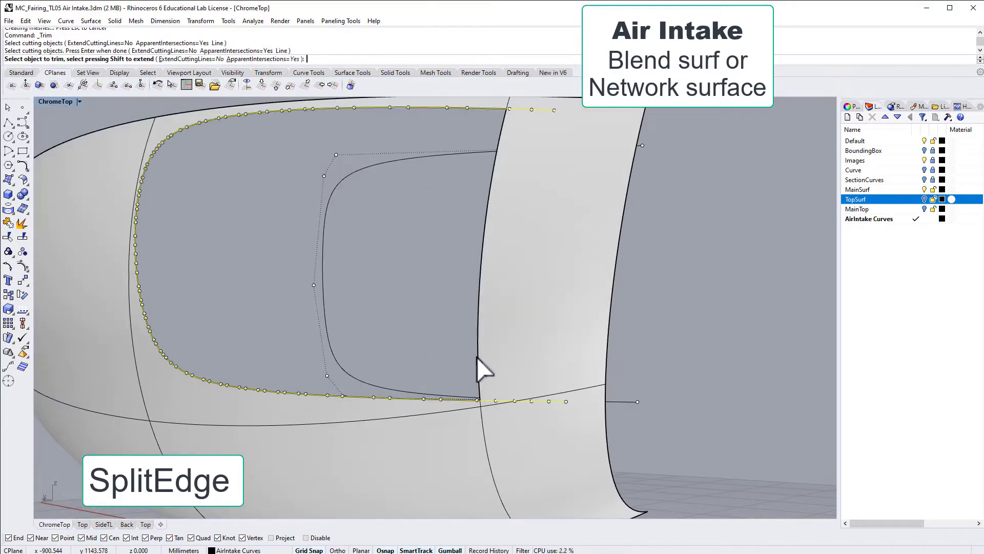
click(478, 358)
click(507, 383)
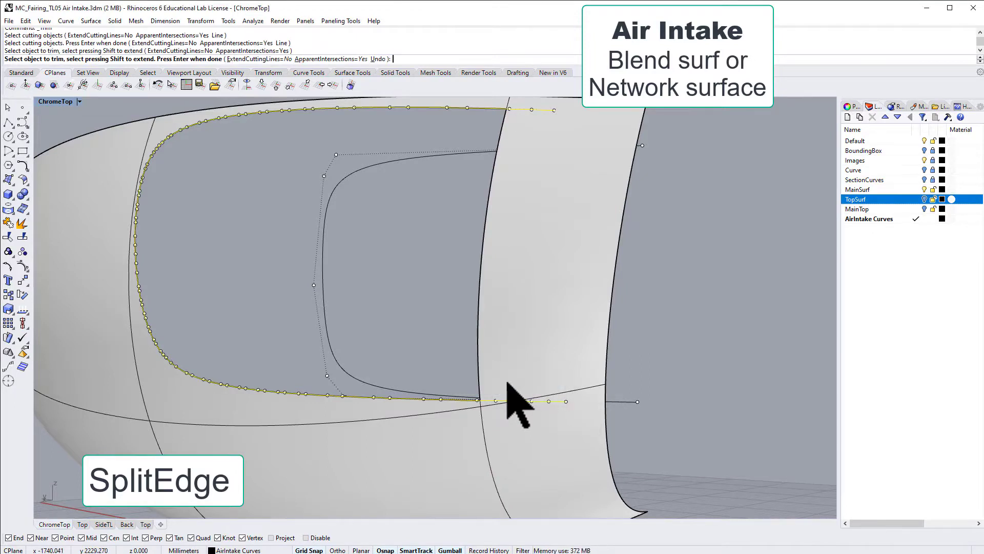
key(ctrl+z)
click(484, 424)
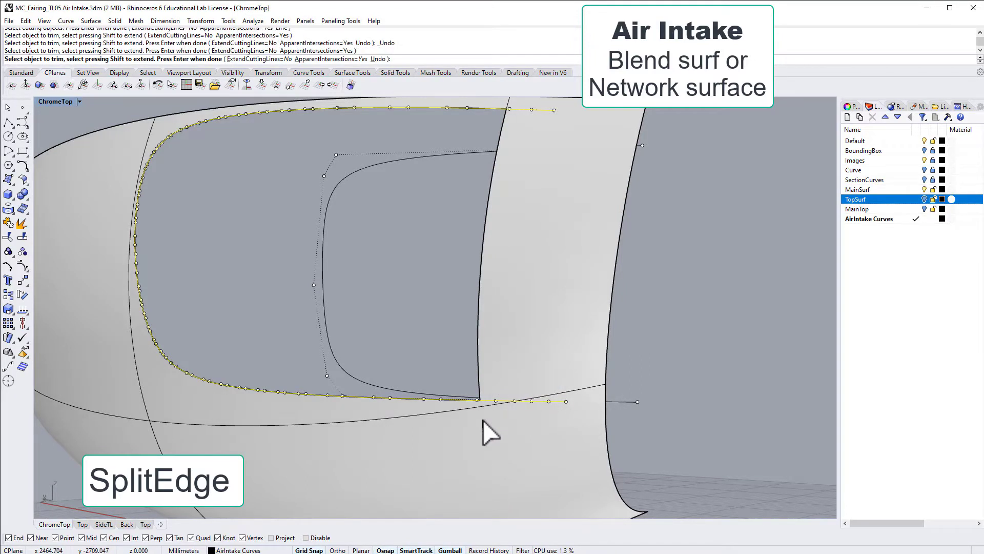
key(Return)
scroll(455, 235, down, 2)
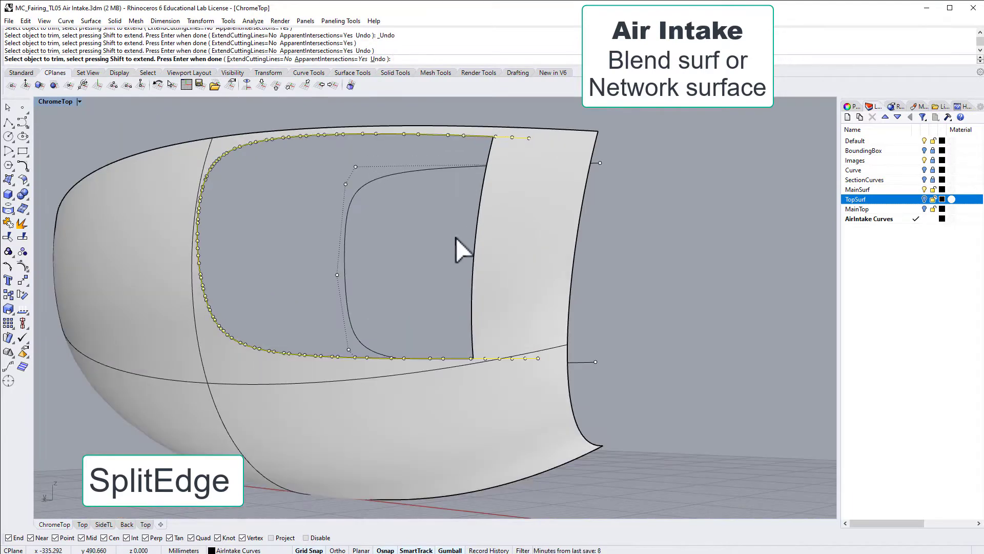
mouse_move(682, 280)
right_down()
mouse_move(651, 292)
mouse_move(685, 292)
right_up()
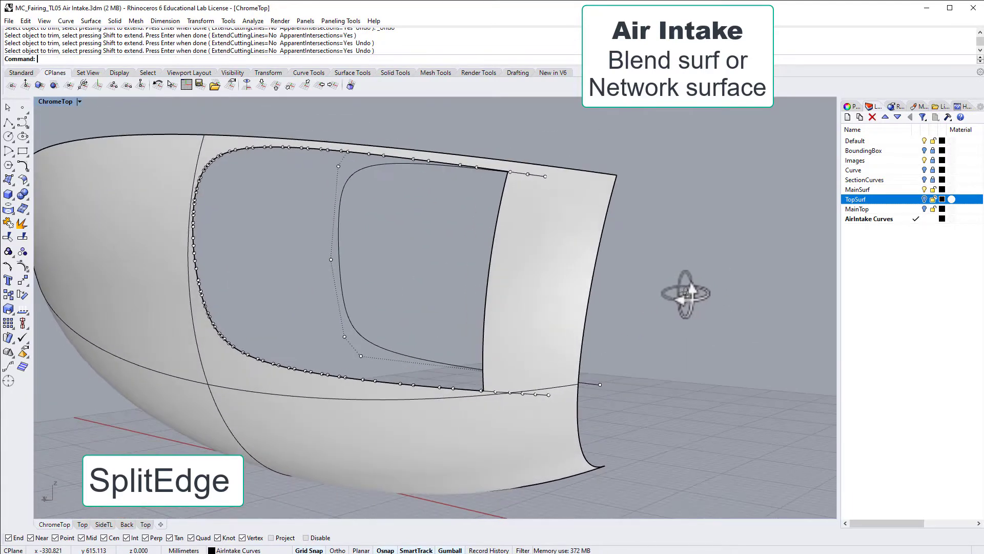
Step: Extrude the trimmed isocurve segment into a surface spanning most of the intake hole and turn on its control points
click(491, 258)
click(526, 285)
right_drag(525, 285, 477, 312)
drag(523, 379, 191, 319)
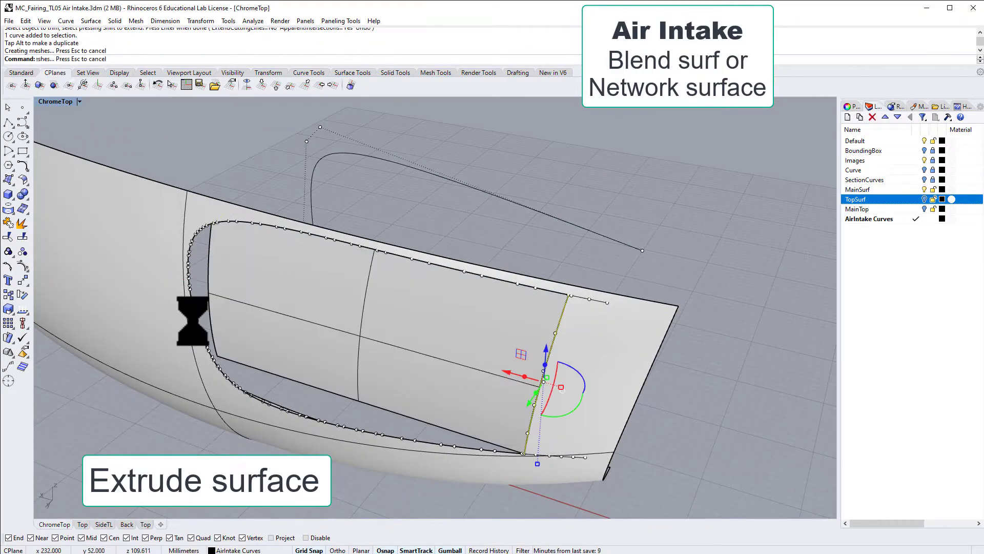
right_drag(191, 319, 450, 302)
click(450, 302)
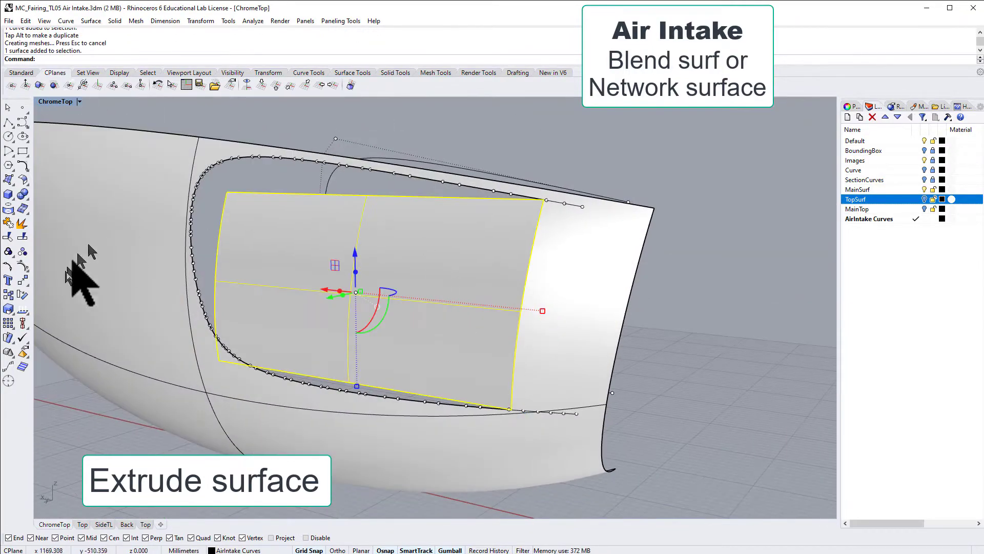
click(23, 266)
right_drag(240, 306, 327, 349)
Step: Rebuild the extruded surface with a point count of 6 in both U and V, deleting the input
text(Rebuild)
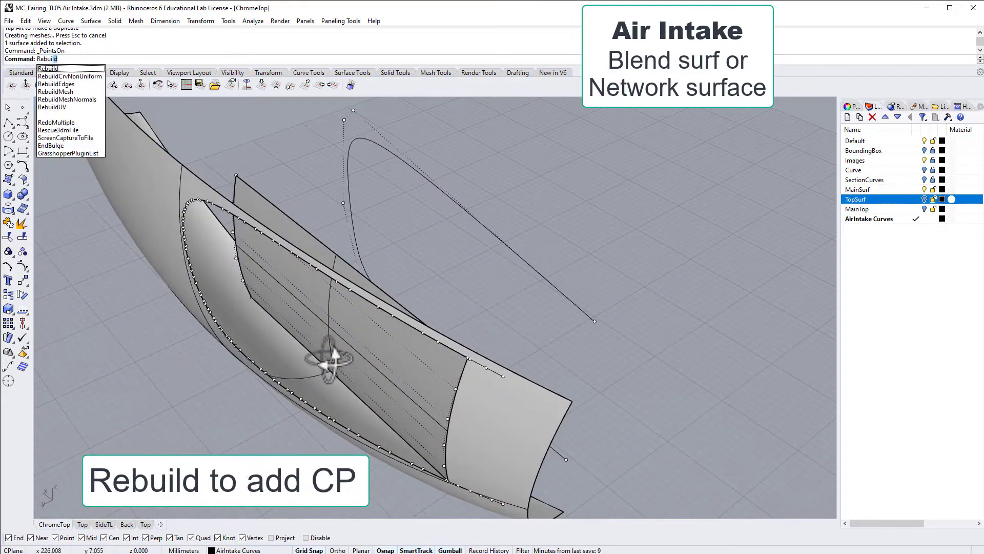
key(Return)
click(373, 340)
key(Return)
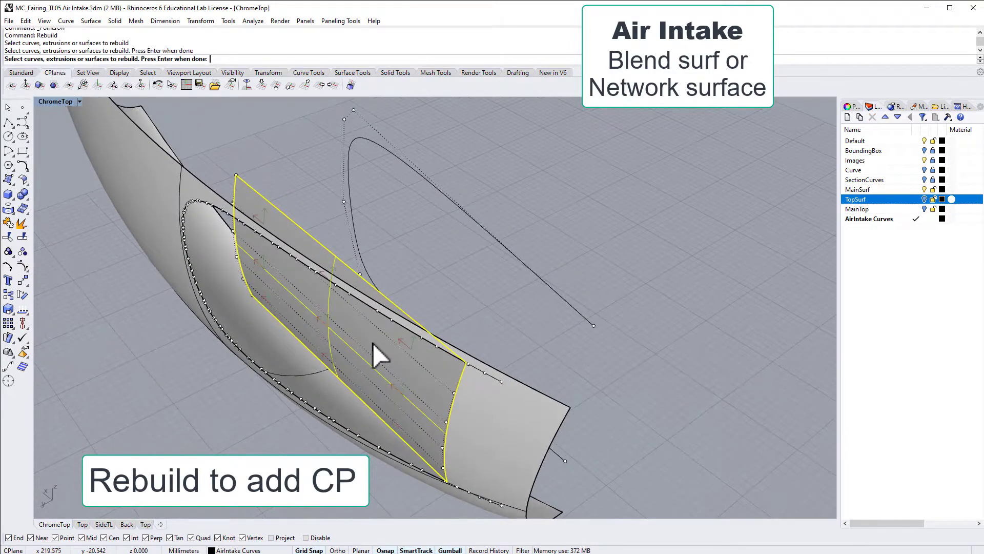
right_drag(225, 318, 280, 272)
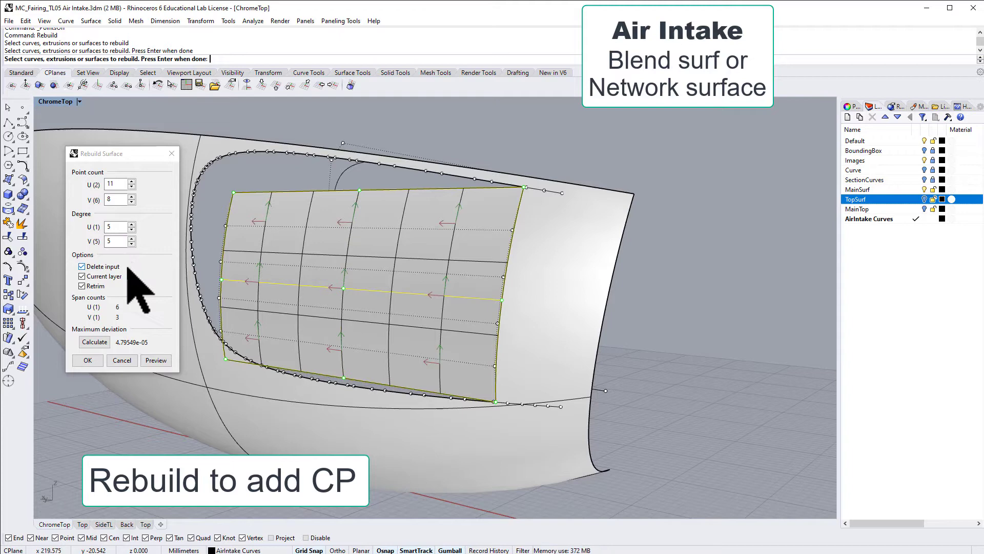
click(133, 201)
click(133, 201)
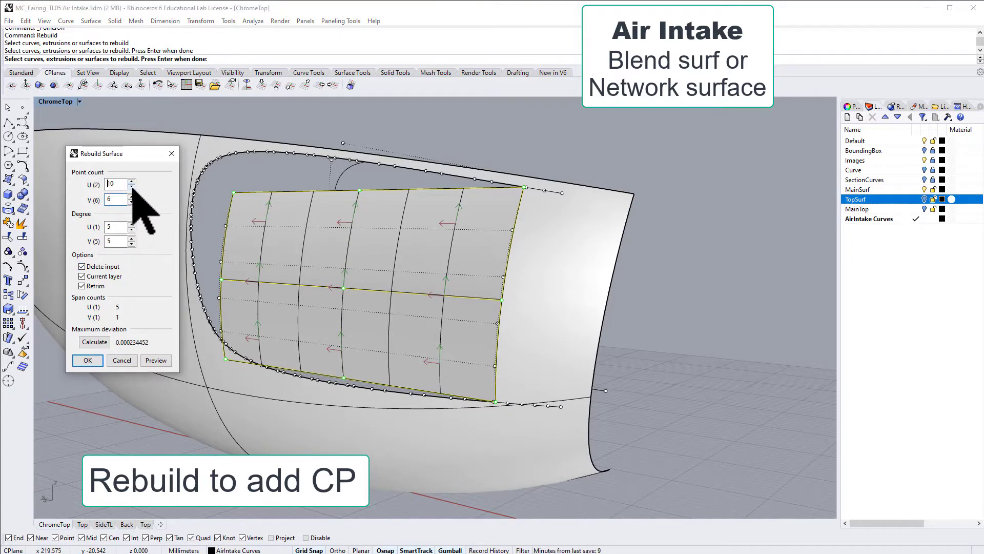
click(132, 186)
click(132, 186)
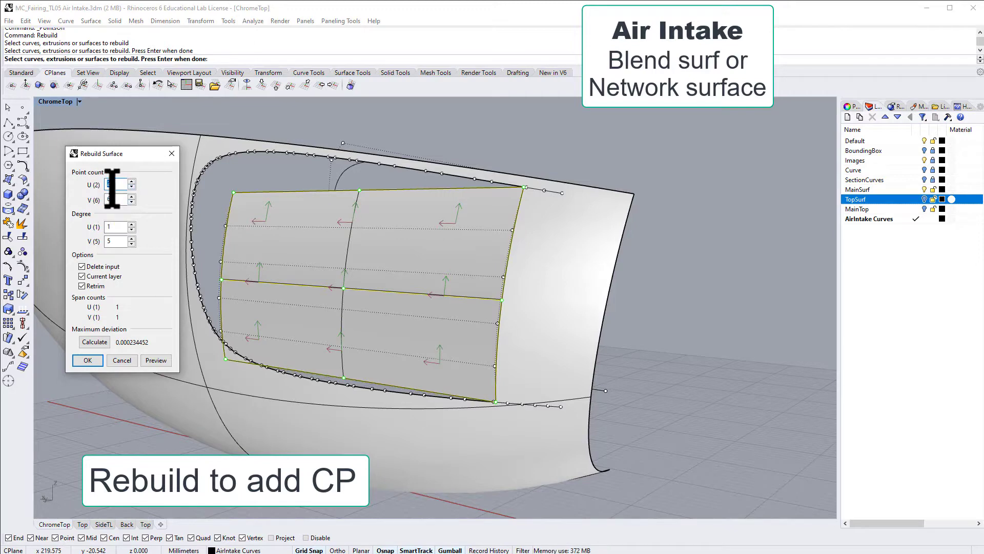
click(132, 224)
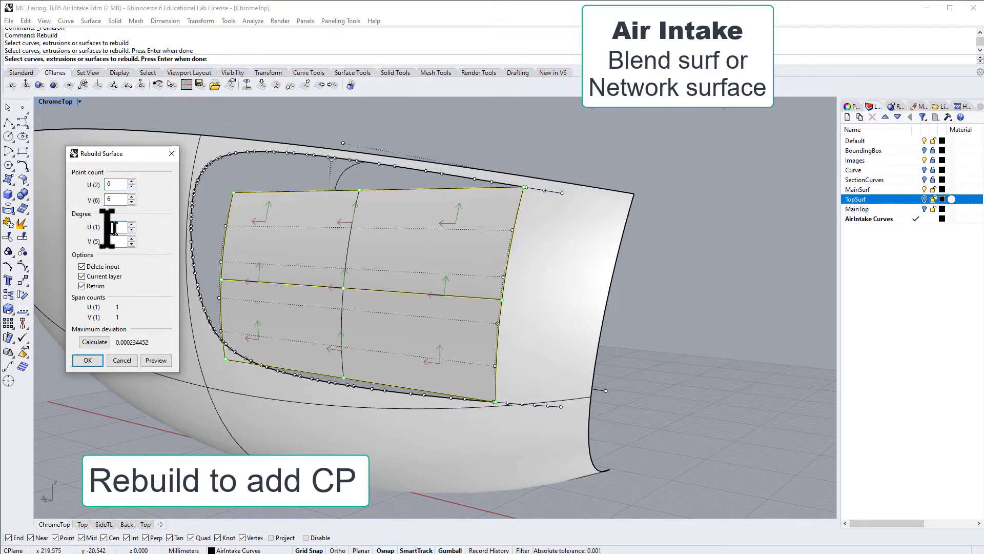
click(87, 360)
right_drag(109, 374, 325, 334)
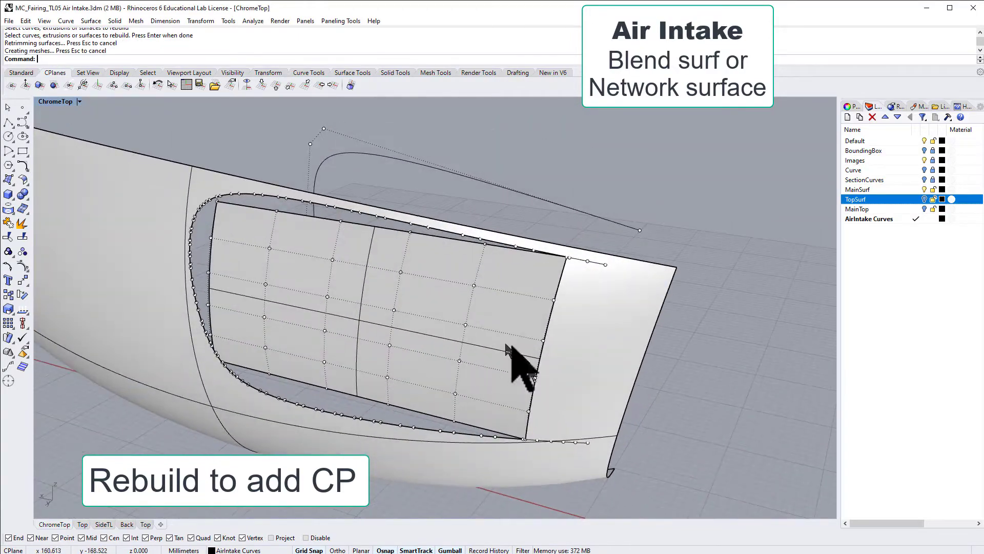
text(Match)
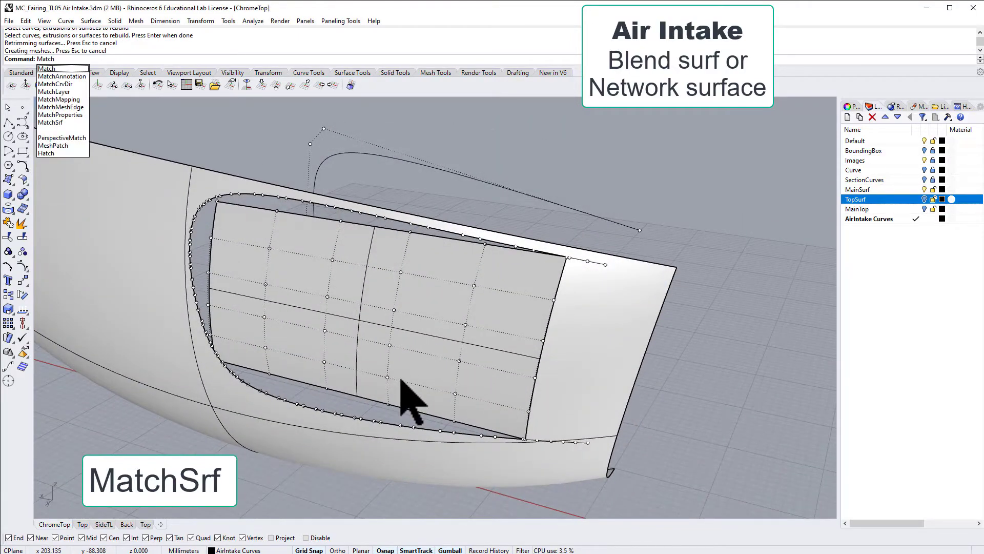
text(Srf)
key(Return)
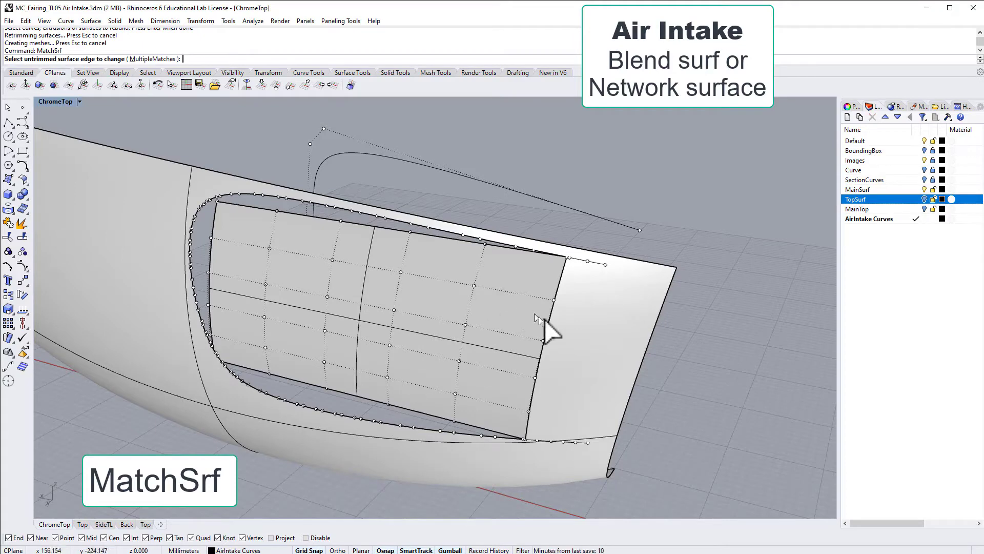
click(549, 328)
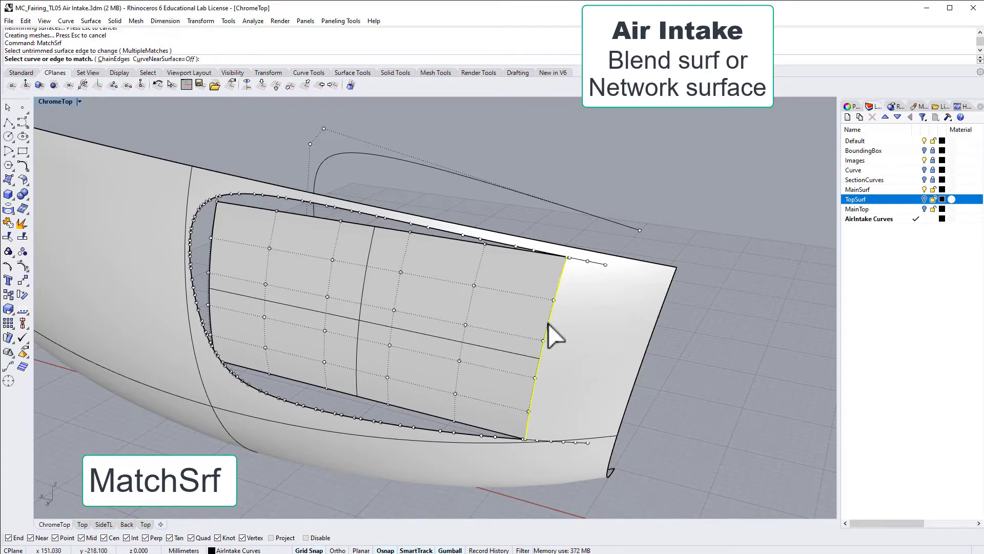
click(548, 324)
click(568, 355)
right_drag(564, 356, 457, 377)
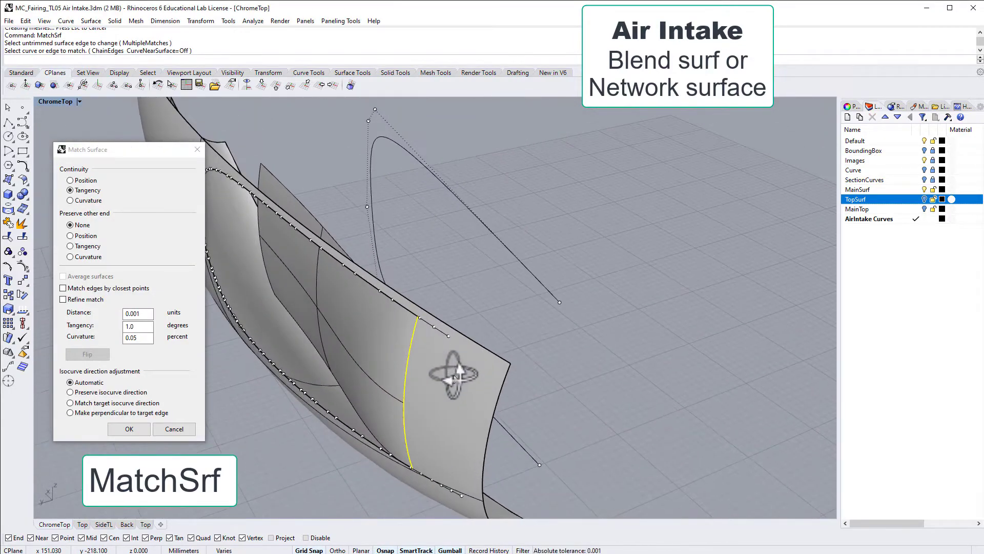
click(22, 265)
right_drag(328, 287, 388, 296)
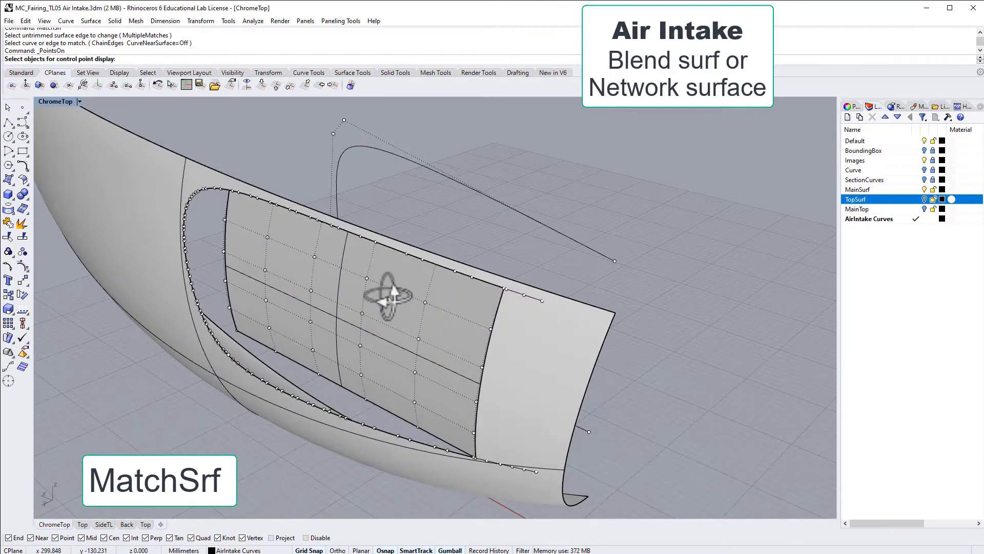
click(467, 342)
key(Return)
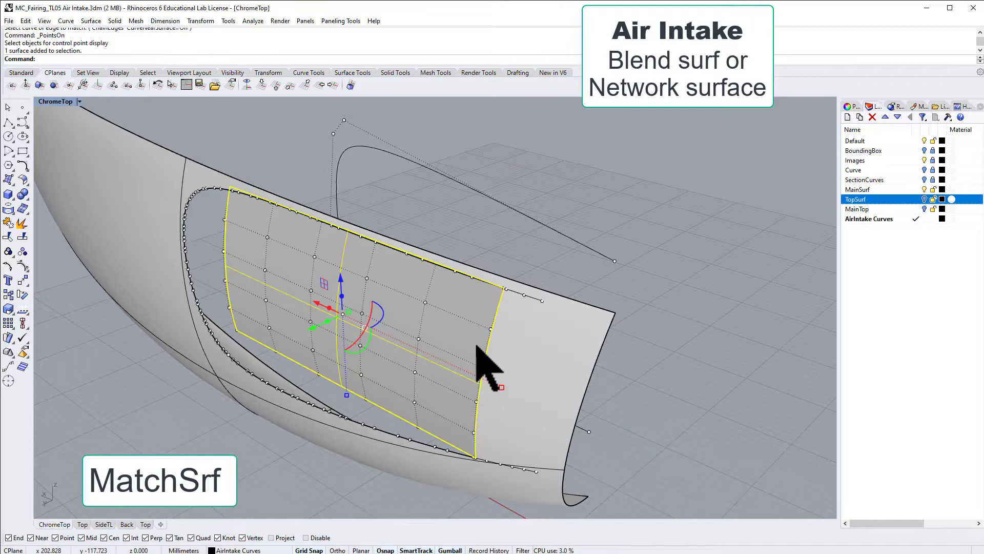
Step: Match the rebuilt surface's edge to the adjoining edge of the main surface using MatchSrf with Curvature continuity
text(MatchSrf)
key(Return)
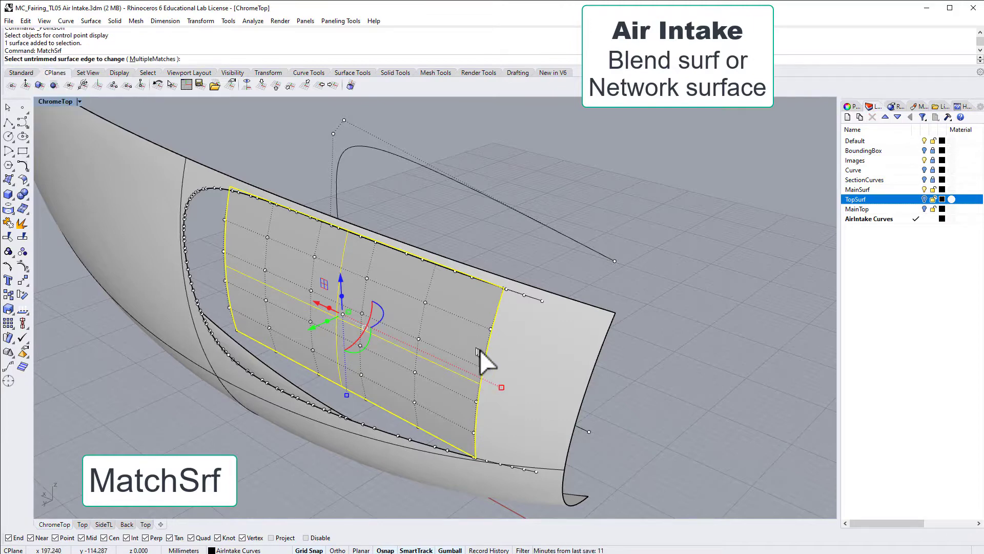
click(487, 351)
click(485, 351)
click(526, 387)
right_drag(526, 386, 488, 368)
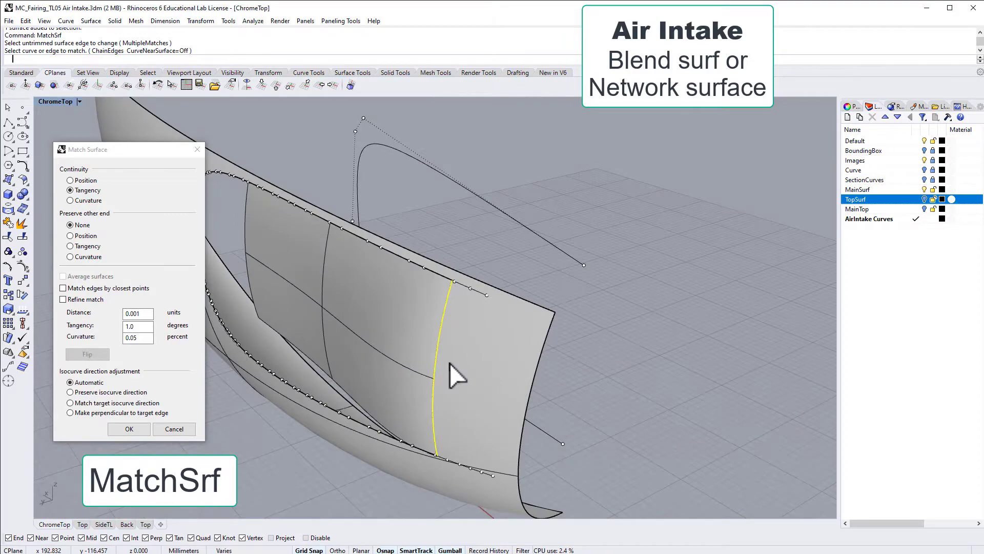
click(70, 200)
right_drag(328, 287, 334, 308)
click(141, 427)
right_drag(220, 394, 538, 418)
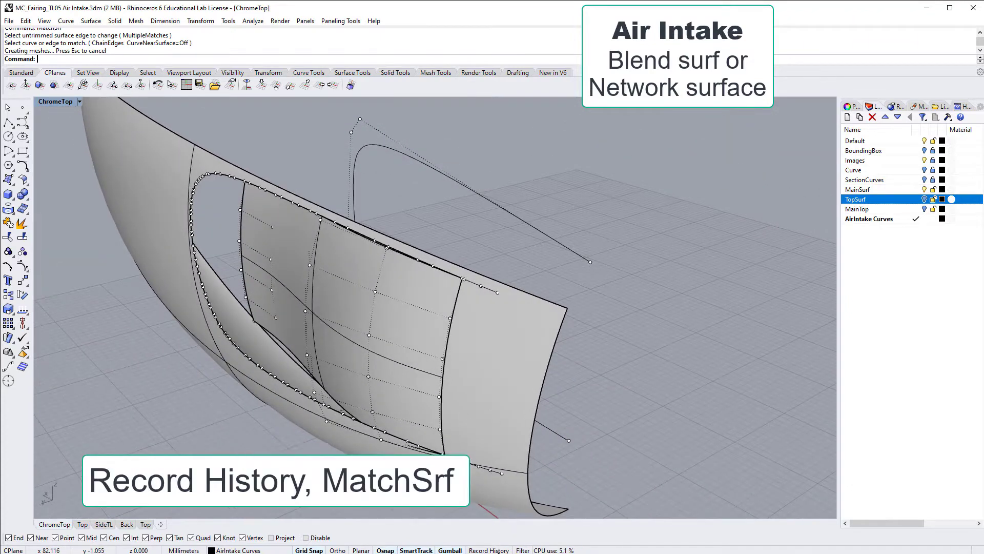
Step: Turn on Record History and rerun MatchSrf on the inner surface's edge against the main surface's edge, using Curvature continuity
text(Matc)
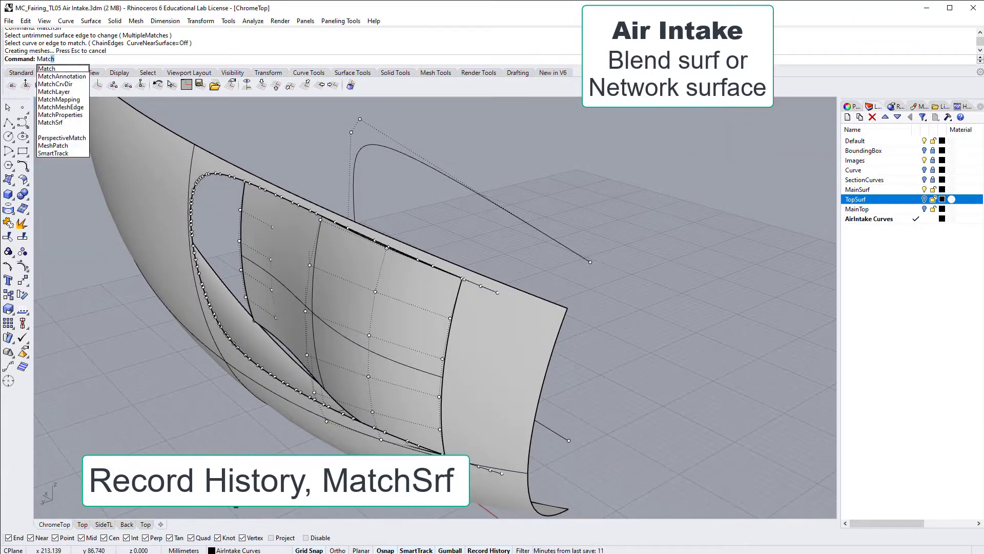
text(hSrf)
key(Return)
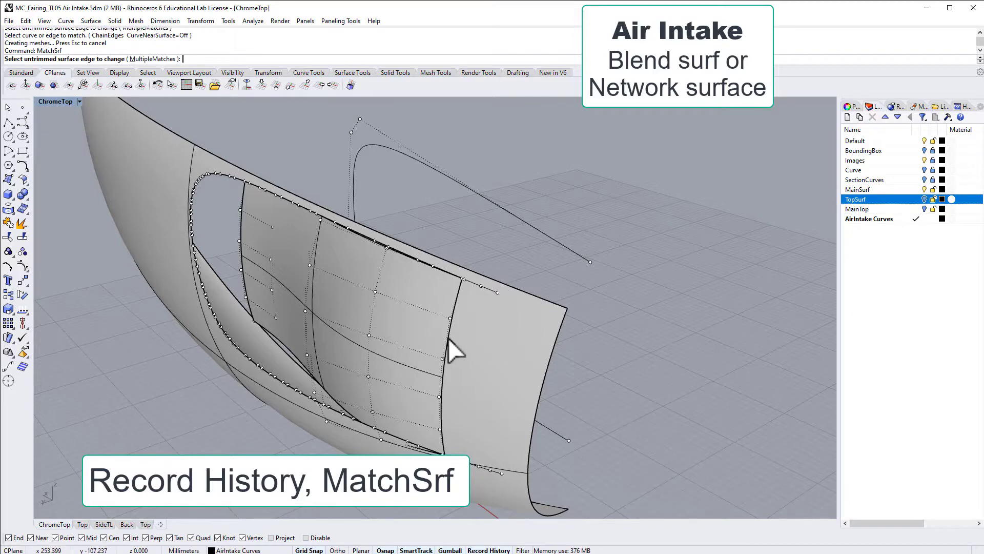
click(451, 349)
click(453, 348)
click(487, 374)
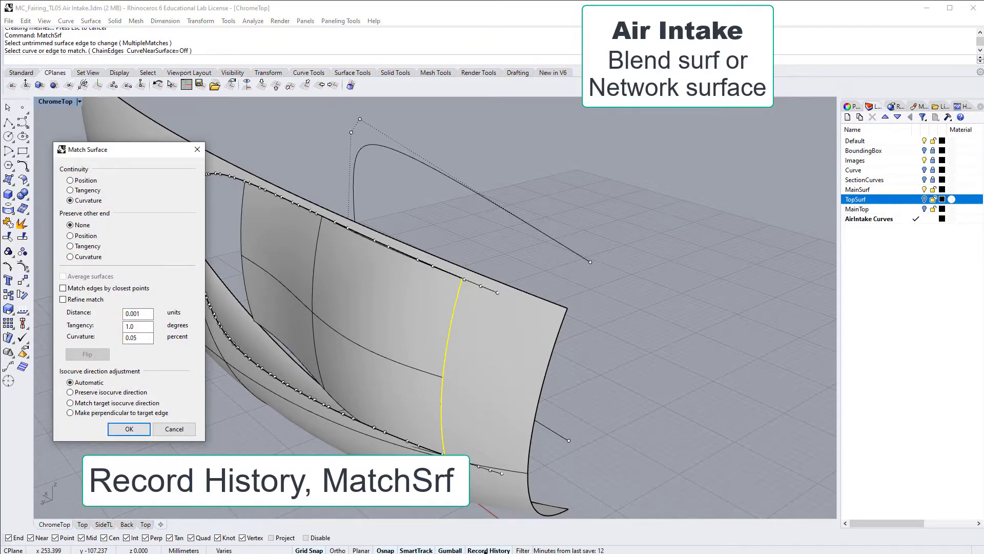
click(141, 432)
right_drag(400, 416, 453, 409)
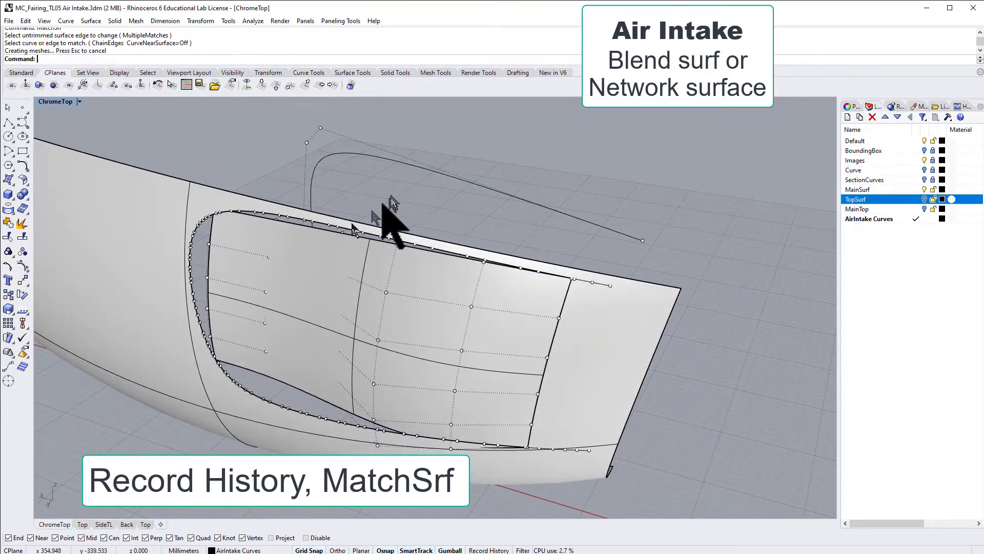
right_drag(385, 204, 351, 231)
Step: Create a layer named AirIntake surfs and place it below the AirIntake Curves layer
click(849, 117)
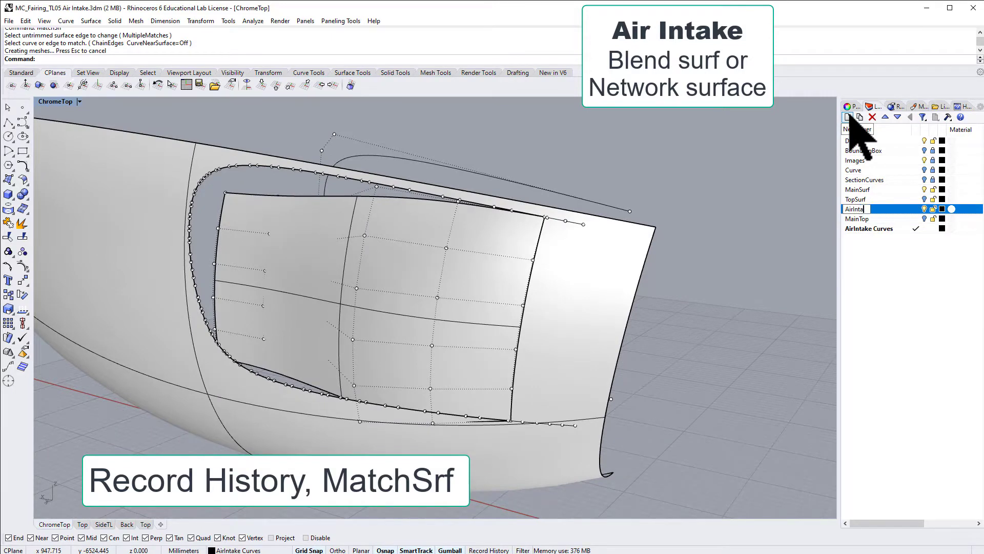
click(897, 117)
click(897, 117)
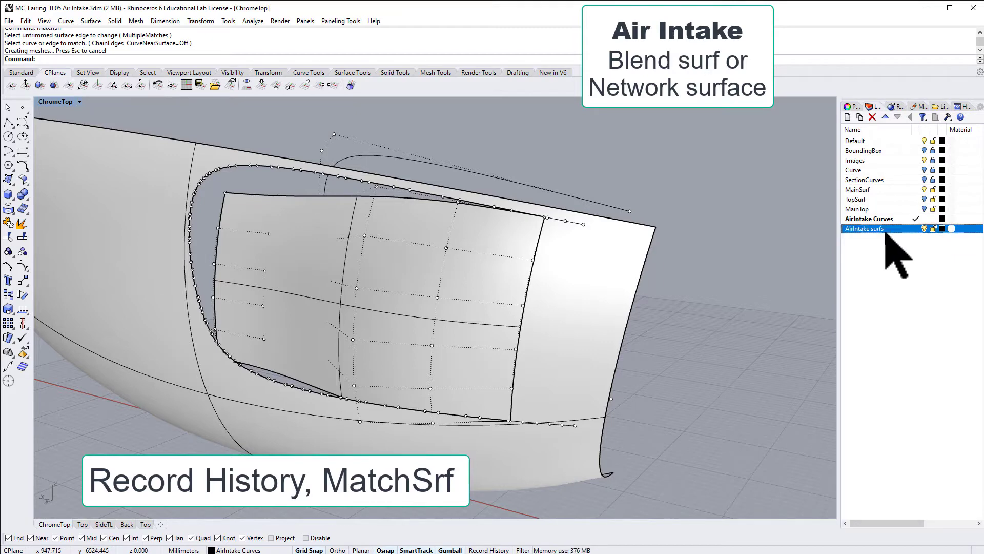
Step: Assign the inner surface to the AirIntake surfs layer, and make that layer current with AirIntake Curves hidden
right_drag(809, 256, 374, 314)
click(374, 314)
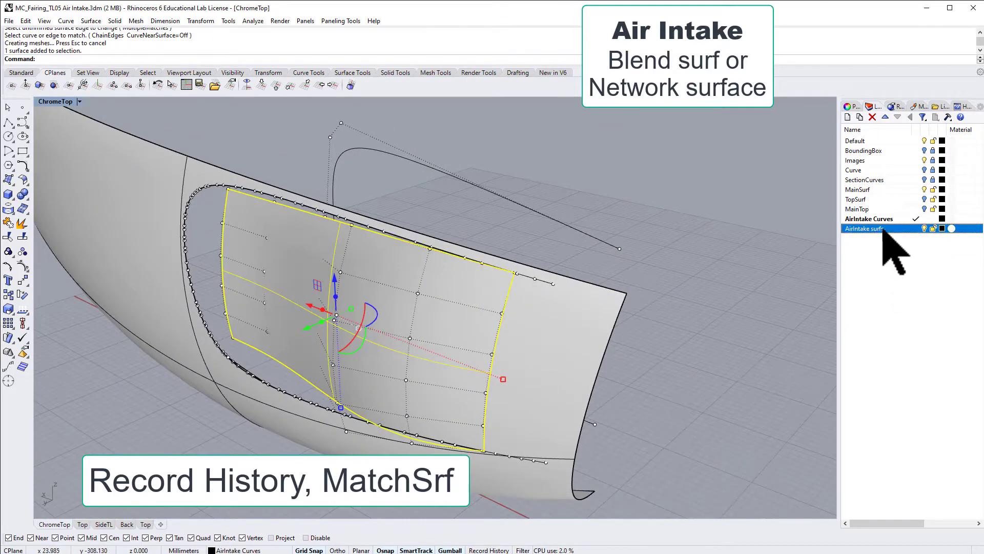
right_click(883, 229)
click(937, 408)
right_drag(784, 252, 713, 281)
click(925, 219)
Step: Select the inner surface's control points in the second and third columns from the matched edge
click(730, 254)
drag(356, 168, 485, 451)
right_drag(482, 395, 441, 333)
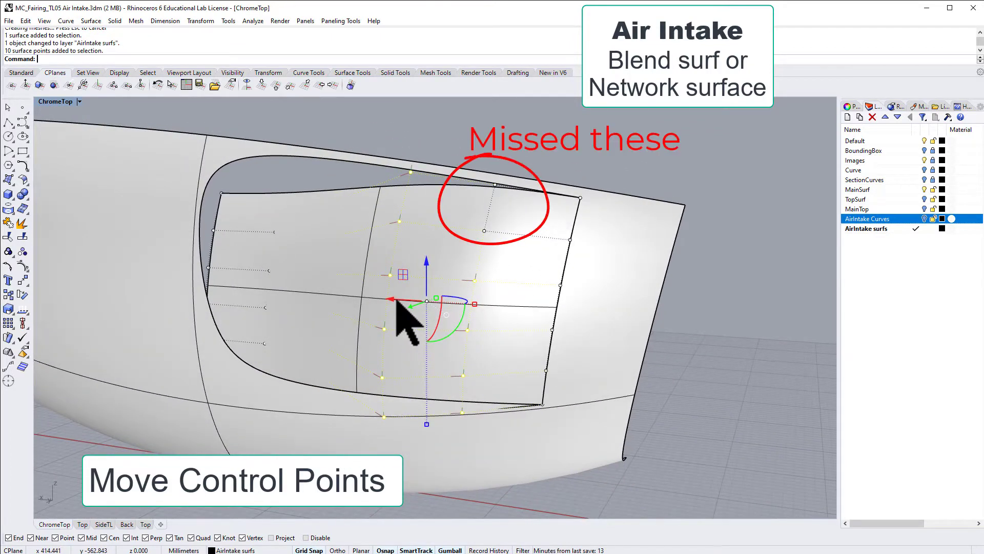
drag(396, 299, 440, 305)
right_drag(446, 302, 539, 219)
key(ctrl+z)
drag(471, 226, 509, 236)
right_drag(509, 235, 635, 185)
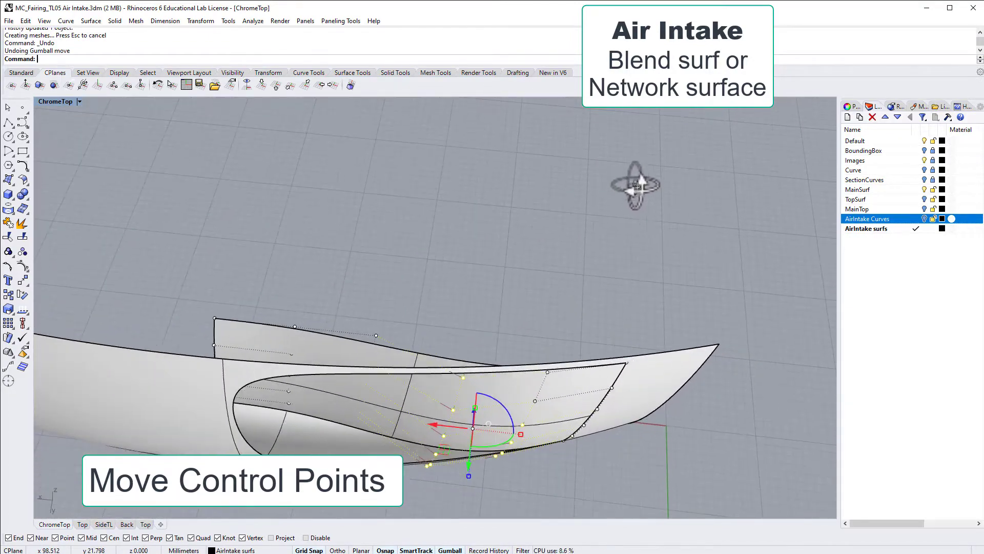
Step: Set the gumball alignment to Object for the selected control points
click(489, 423)
click(523, 467)
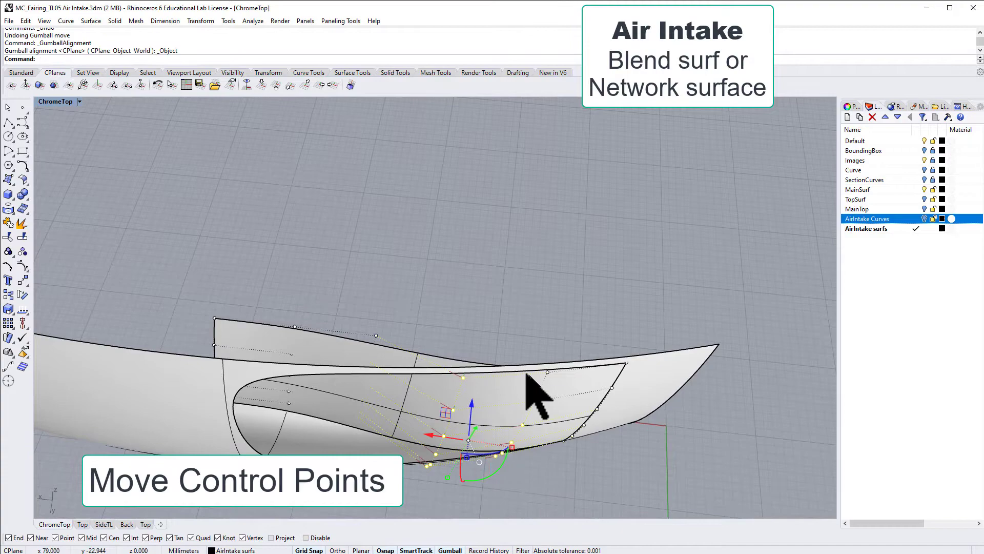
right_drag(527, 395, 474, 426)
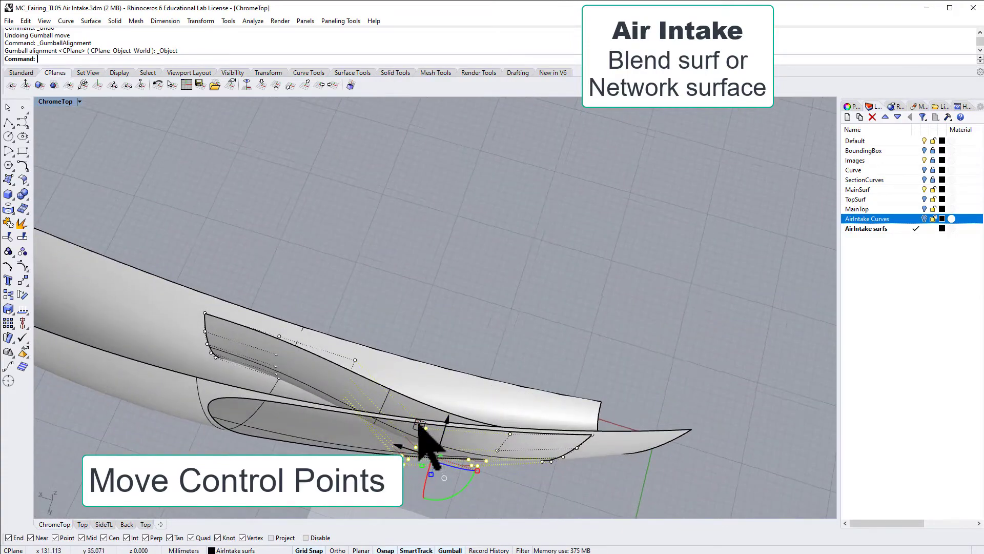
drag(419, 425, 453, 418)
right_drag(453, 418, 468, 330)
key(ctrl+z)
Step: Add the two missed upper control points to the selection and move both columns inward from the main surface
shift+click(480, 267)
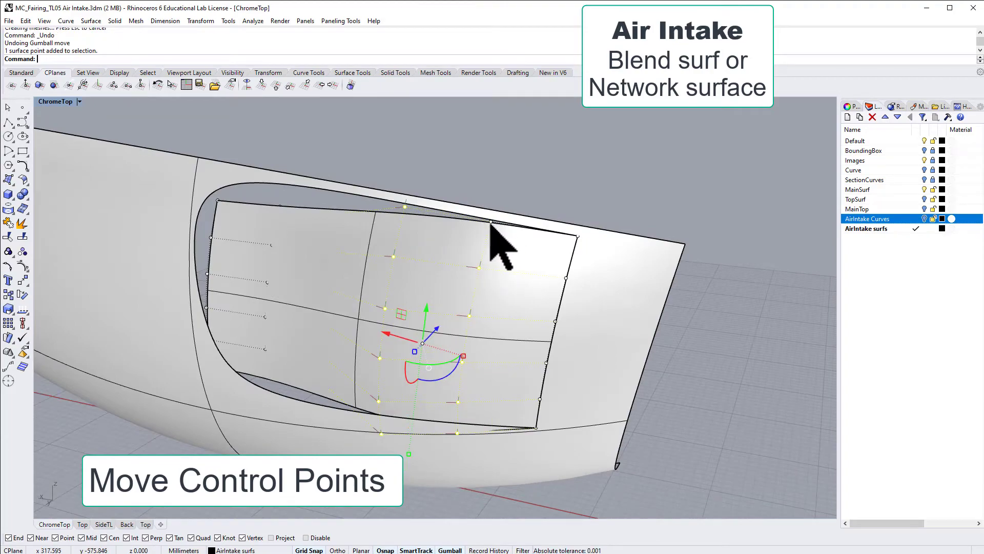
shift+click(491, 222)
right_drag(505, 231, 468, 425)
drag(467, 421, 496, 410)
right_drag(496, 410, 472, 292)
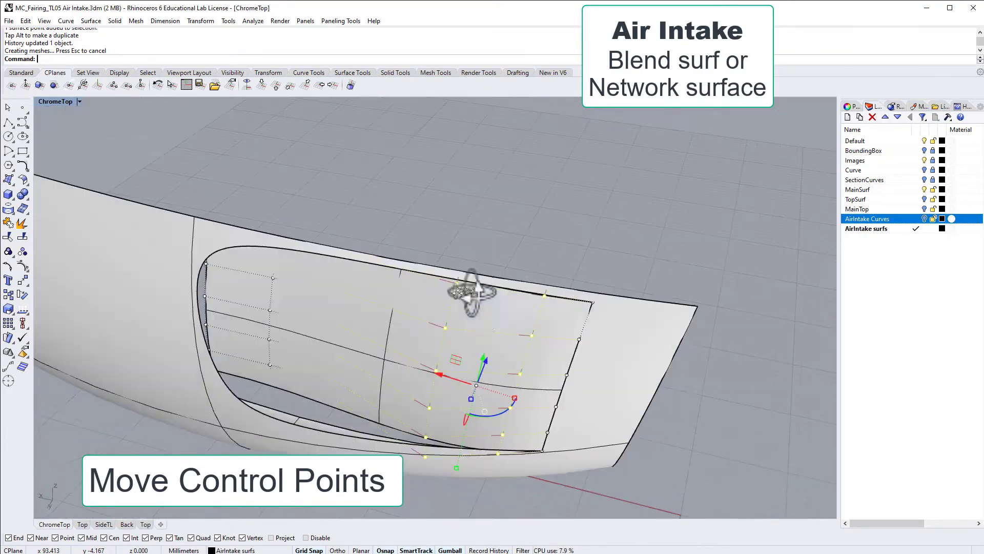
Step: Select only the third column of six control points from the matched edge and move it slightly toward that edge
click(474, 247)
drag(362, 197, 464, 491)
right_drag(500, 268, 492, 388)
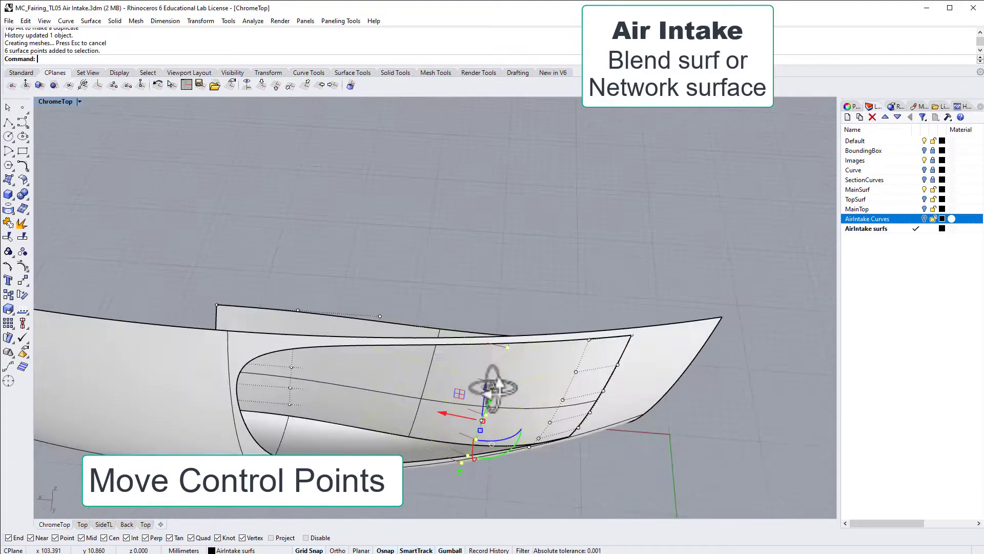
drag(459, 393, 485, 390)
right_drag(482, 310, 448, 268)
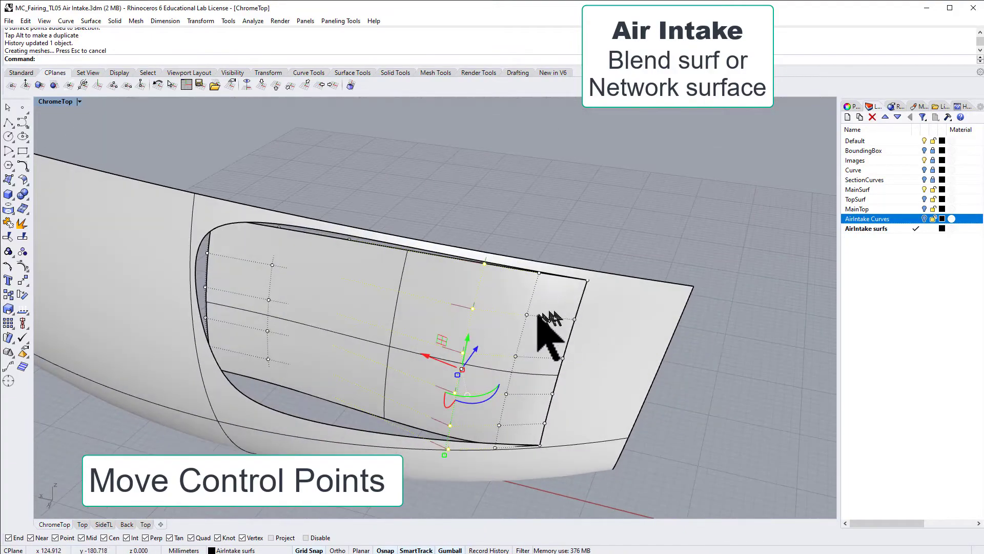
Step: In the SideTL view, move the three control-point columns farthest from the matched edge up toward the intake outline
right_drag(488, 330, 469, 240)
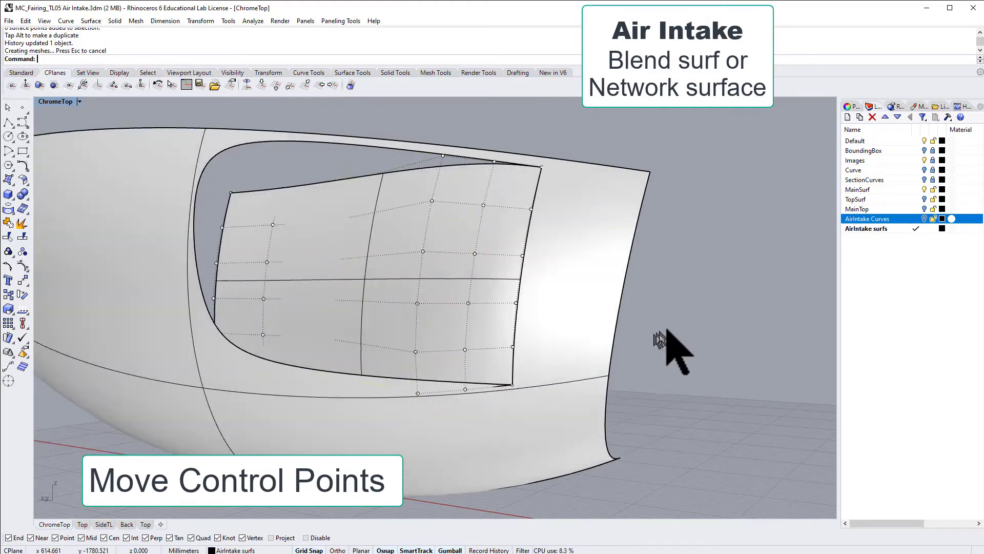
mouse_move(666, 330)
right_down()
mouse_move(533, 281)
mouse_move(272, 321)
mouse_move(667, 330)
mouse_move(670, 347)
right_up()
click(104, 524)
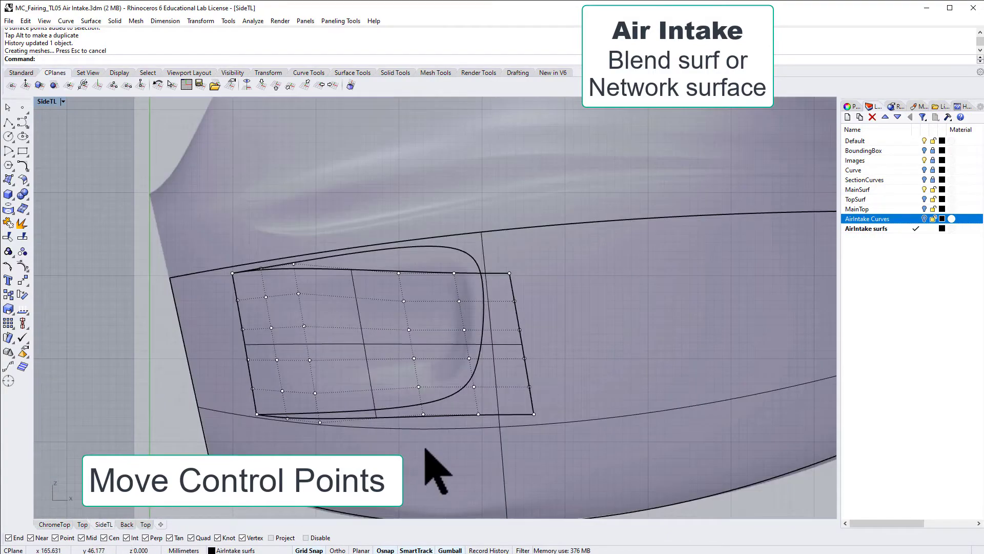
drag(365, 199, 589, 483)
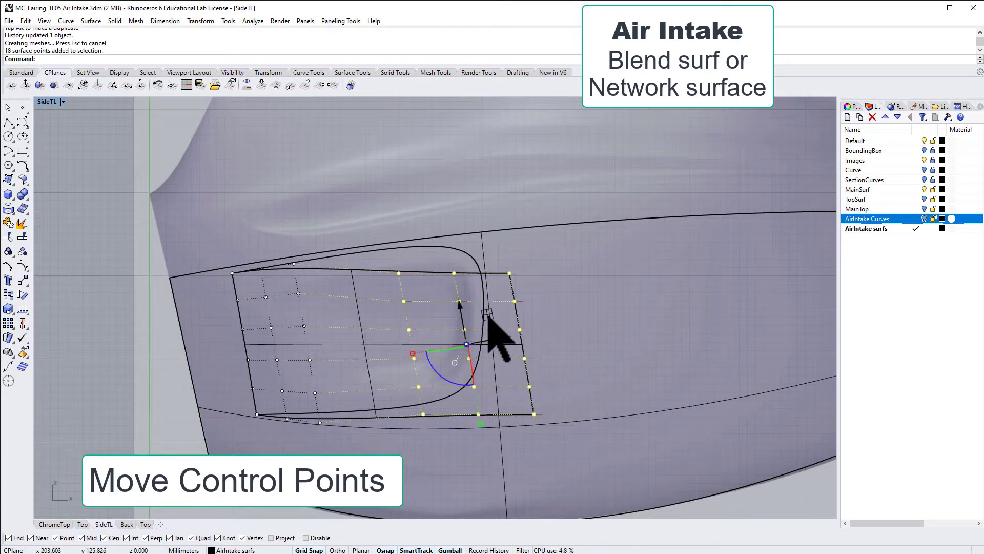
drag(488, 315, 482, 296)
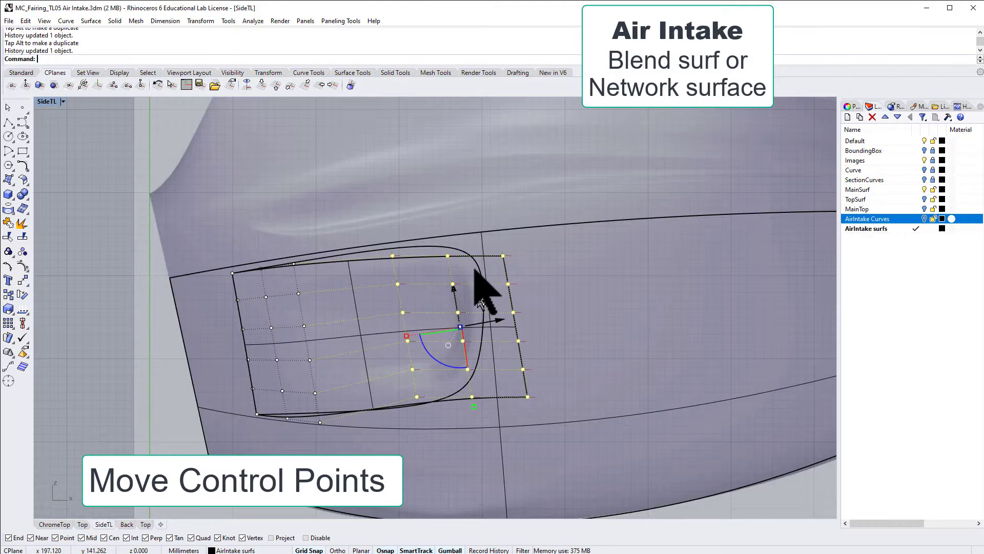
Step: Raise the last two control-point columns a little, and fine-tune the end column and the one beside it separately
drag(438, 202, 569, 451)
drag(509, 298, 507, 288)
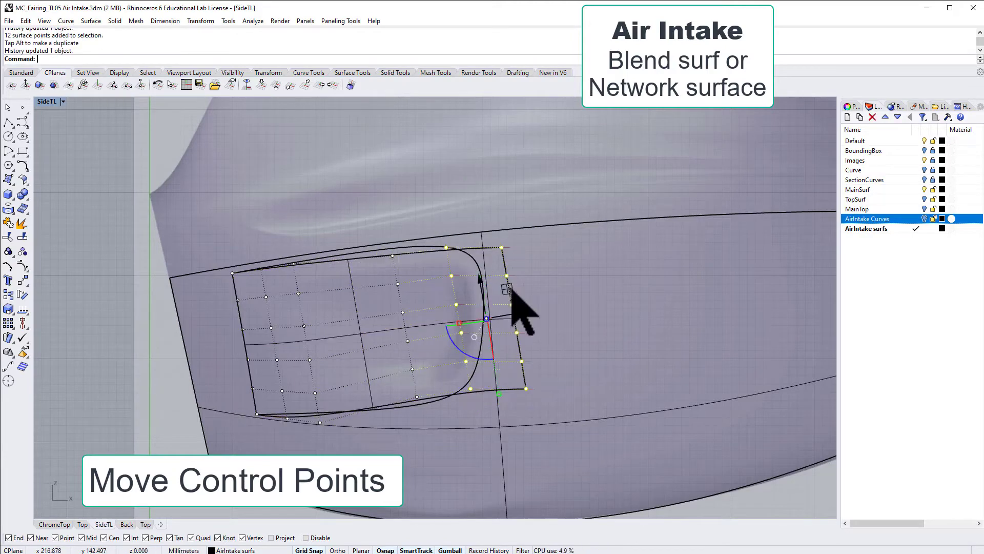
drag(481, 199, 588, 415)
mouse_move(535, 288)
mouse_down()
mouse_move(533, 276)
mouse_move(536, 284)
mouse_up()
drag(423, 217, 485, 409)
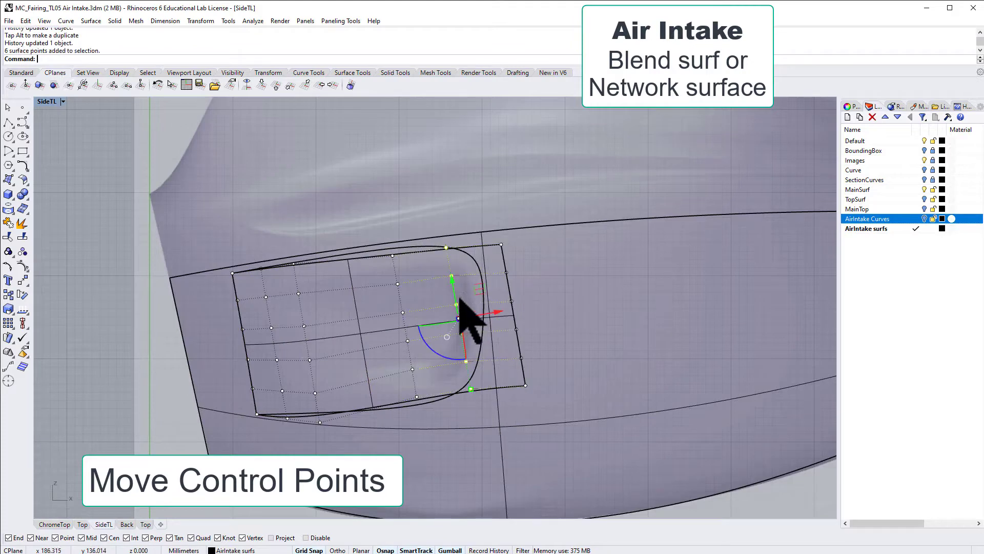
drag(481, 287, 481, 291)
right_drag(628, 346, 665, 318)
scroll(604, 320, up, 4)
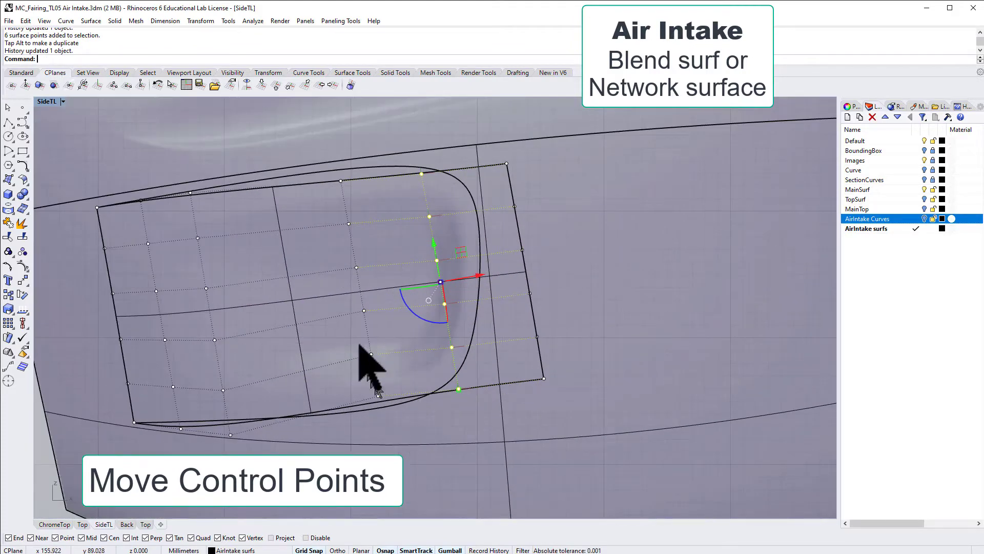
drag(348, 292, 364, 365)
key(ctrl+z)
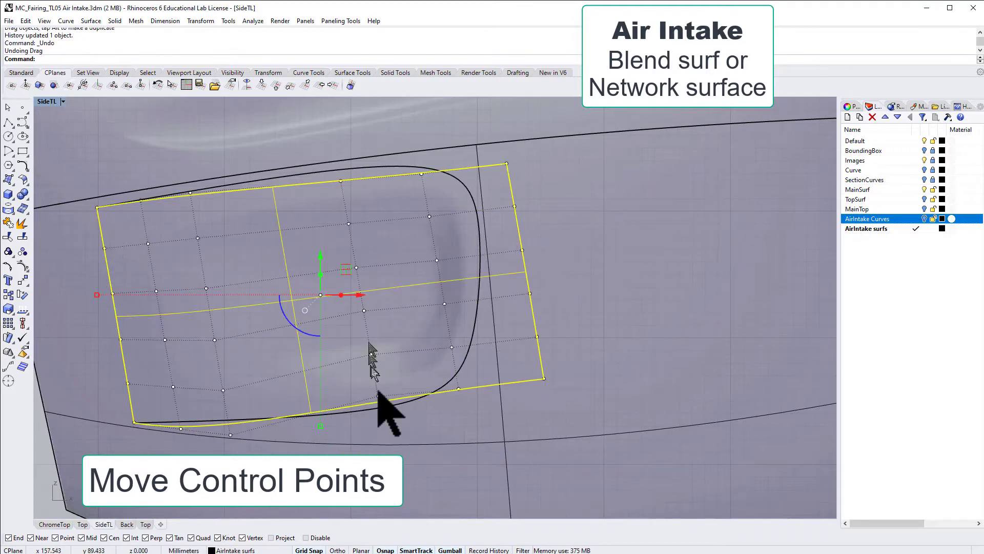
drag(413, 439, 352, 302)
key(ctrl+z)
key(ctrl+z)
key(ctrl+z)
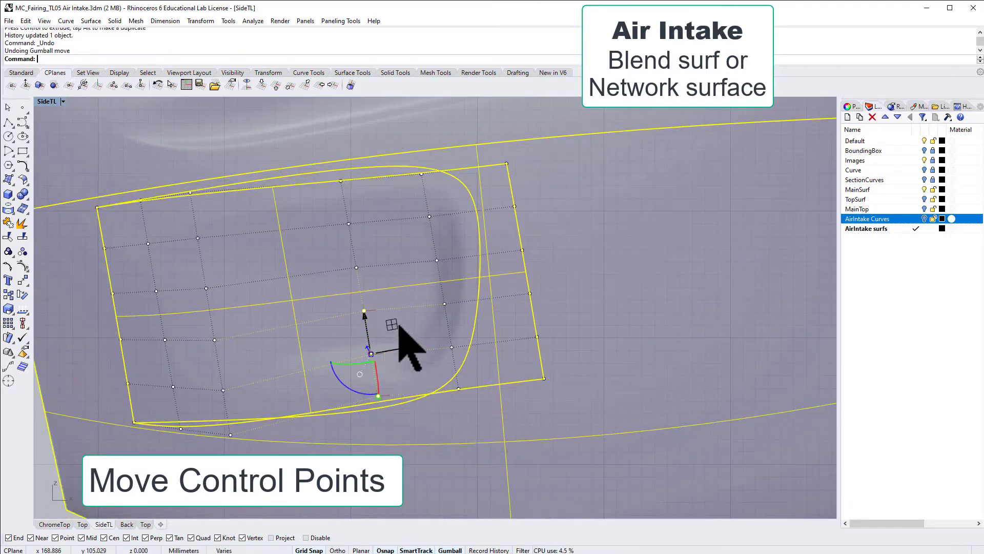
Step: Lower the bottom three control points of the fourth column to meet the intake outline and nudge the point above them down
shift+click(371, 355)
shift+click(378, 395)
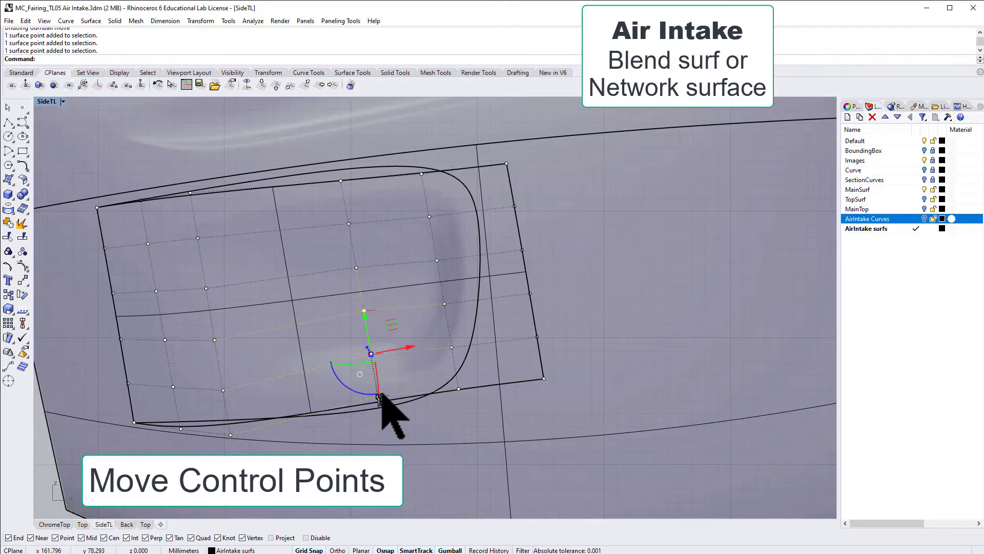
drag(366, 319, 368, 334)
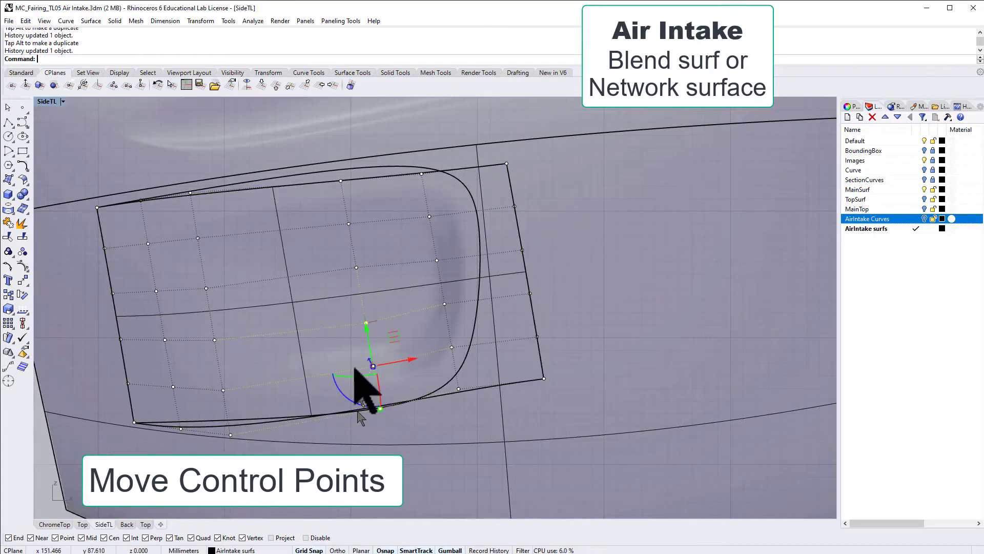
click(356, 267)
click(352, 235)
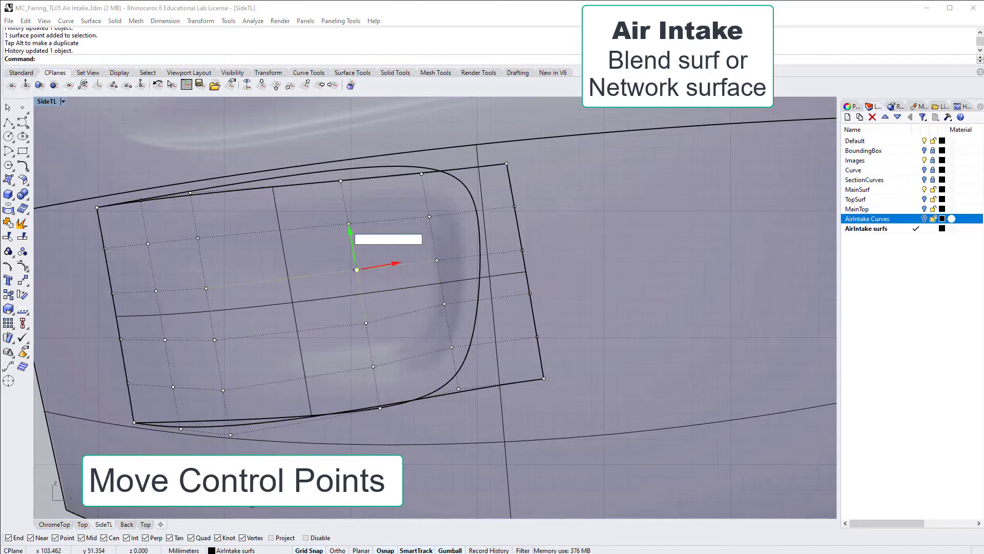
Step: Nudge the bottom two control points of the third column from the matched edge
click(222, 390)
shift+click(230, 434)
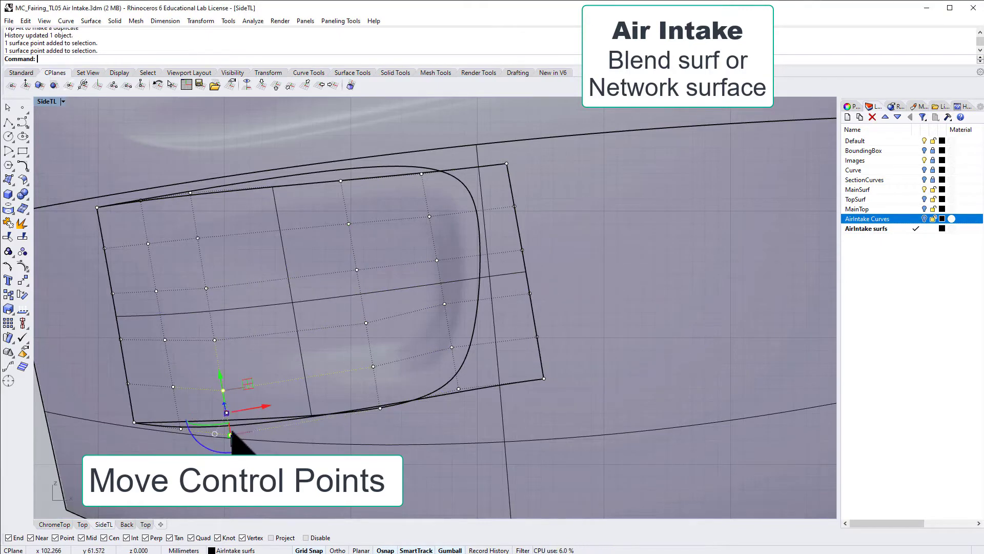
drag(219, 372, 214, 391)
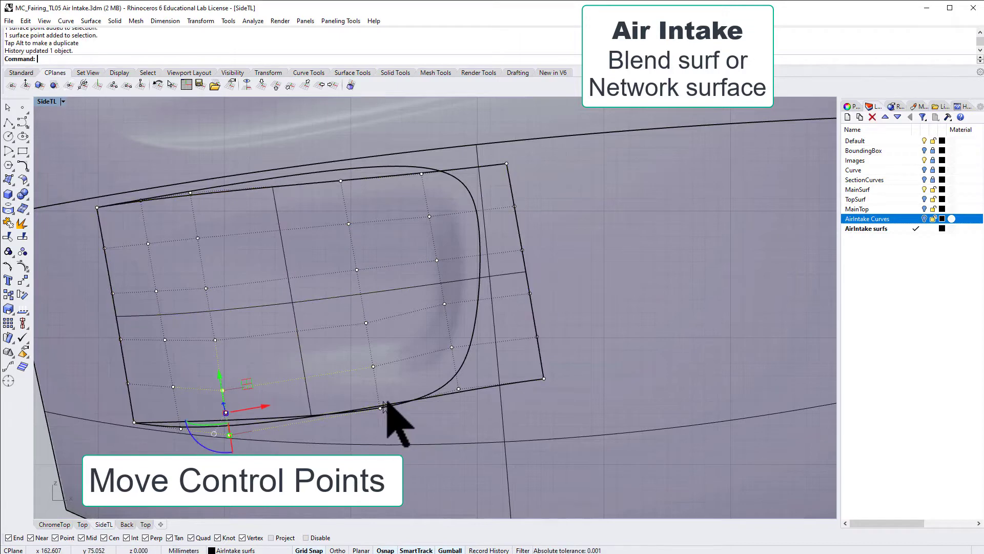
Step: Lower the bottom two control points of the fifth column slightly, along with the point directly above them
click(452, 348)
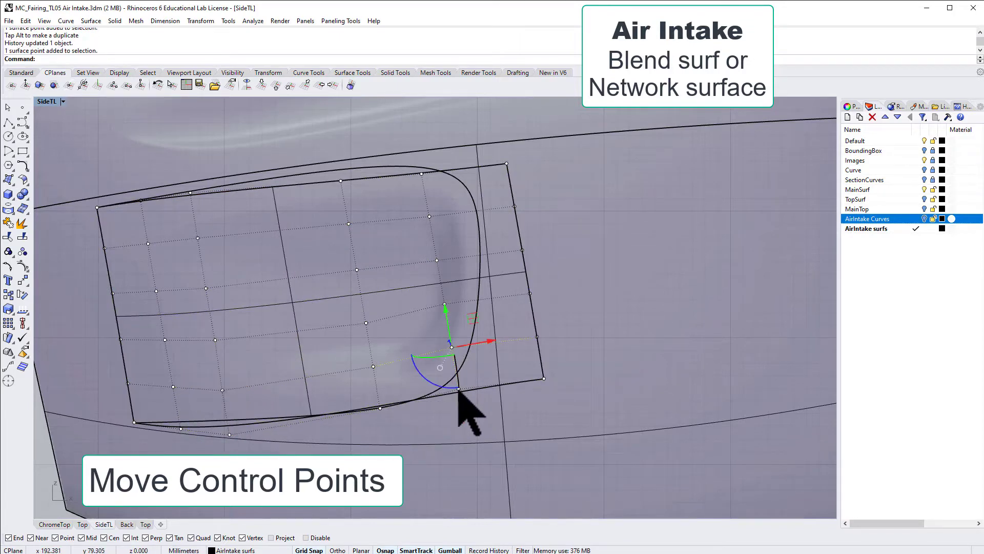
shift+click(459, 388)
click(444, 304)
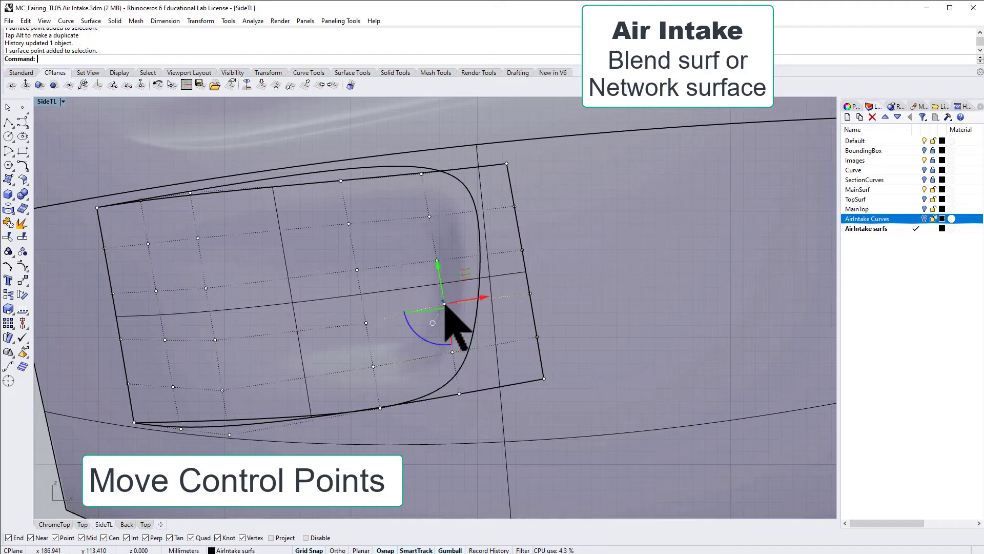
drag(439, 267, 443, 274)
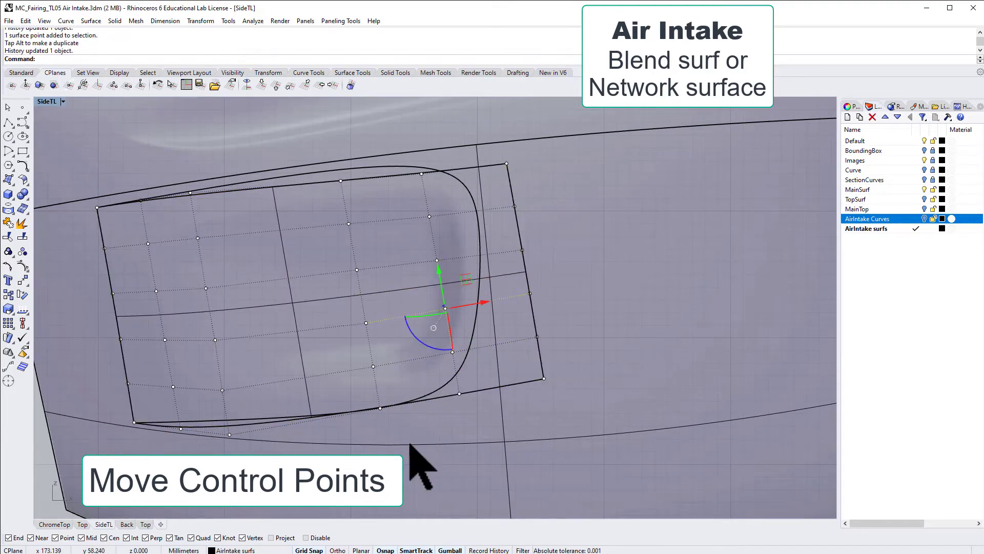
Step: Show the AirIntake Curves layer, select the original intake outline curve and paste a duplicate of it in place
click(608, 423)
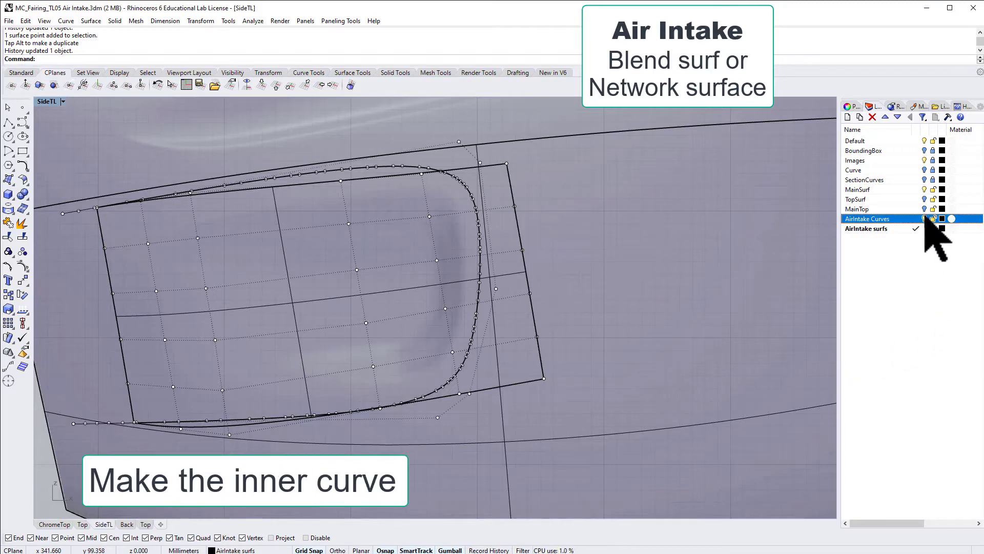
click(389, 166)
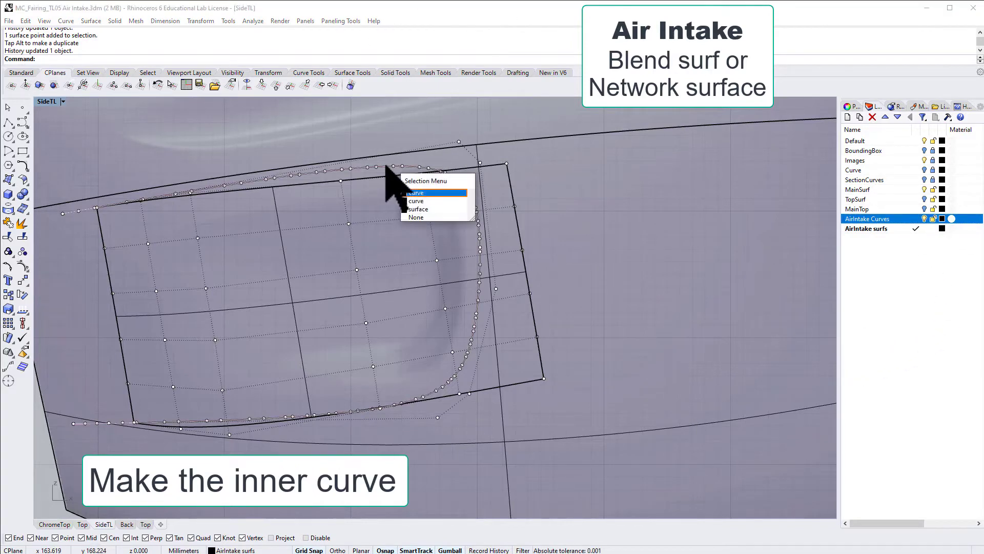
click(417, 200)
shift+click(413, 172)
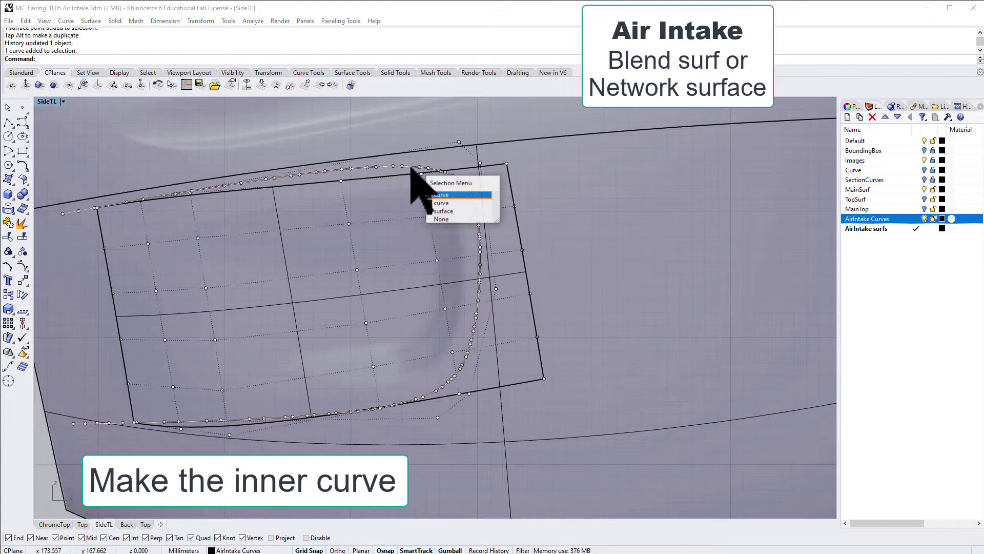
click(435, 194)
scroll(418, 201, down, 5)
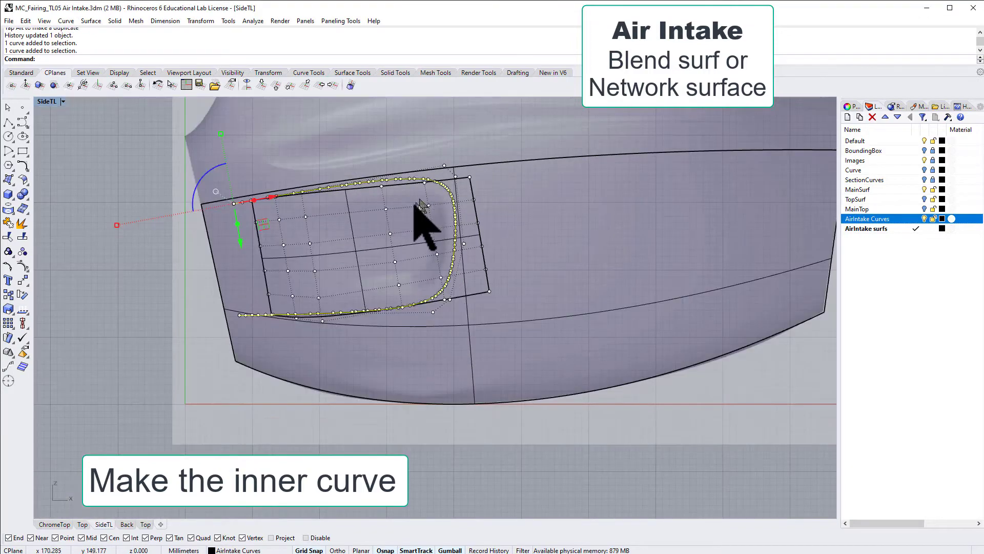
click(54, 524)
right_drag(362, 362, 352, 428)
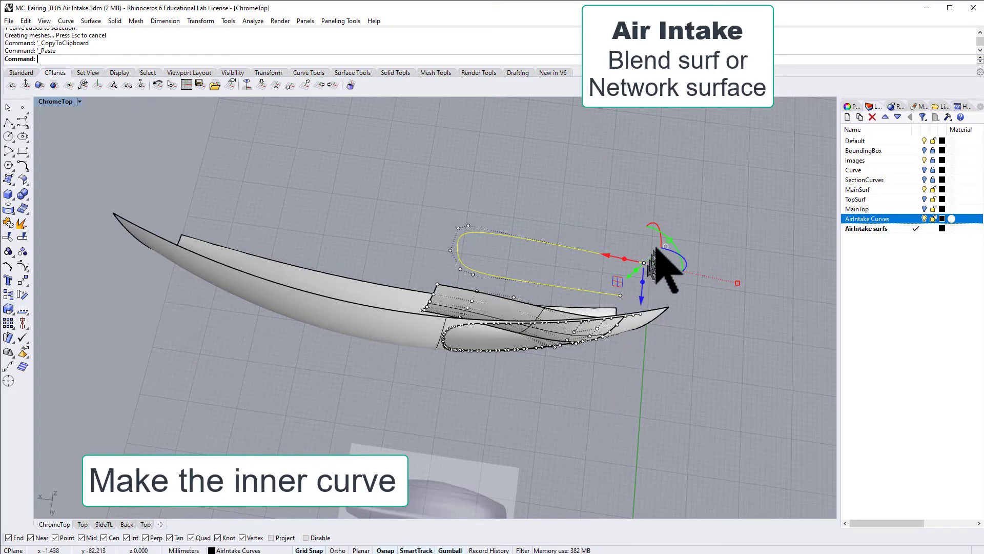
Step: Scale the duplicate outline curve narrower in height and move it about 14 mm down inside the original outline
alt+drag(669, 239, 663, 247)
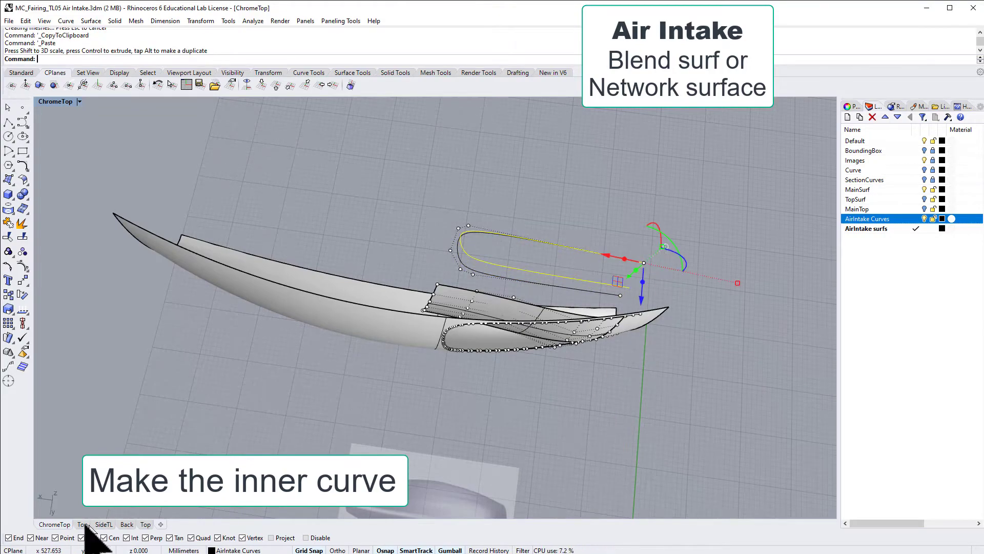
click(103, 524)
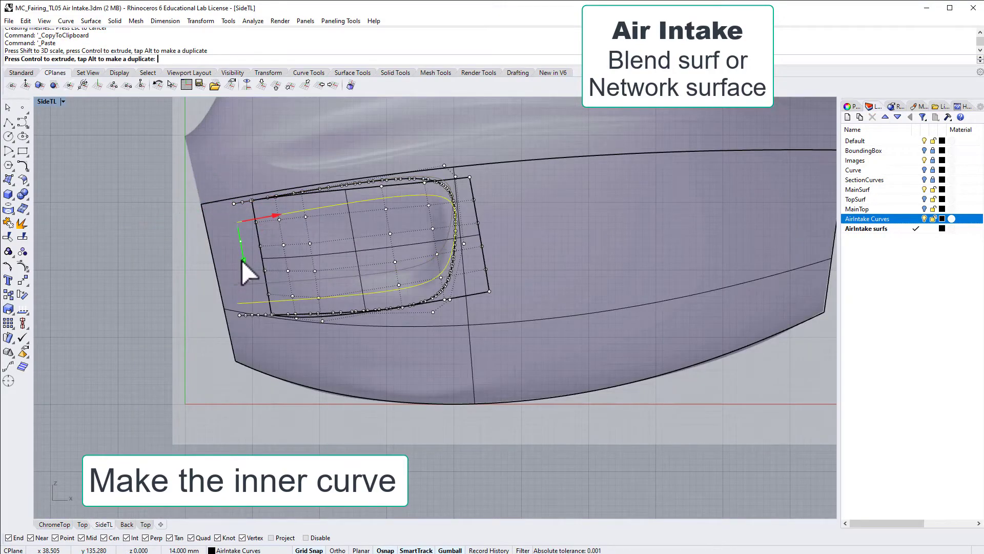
scroll(242, 259, up, 5)
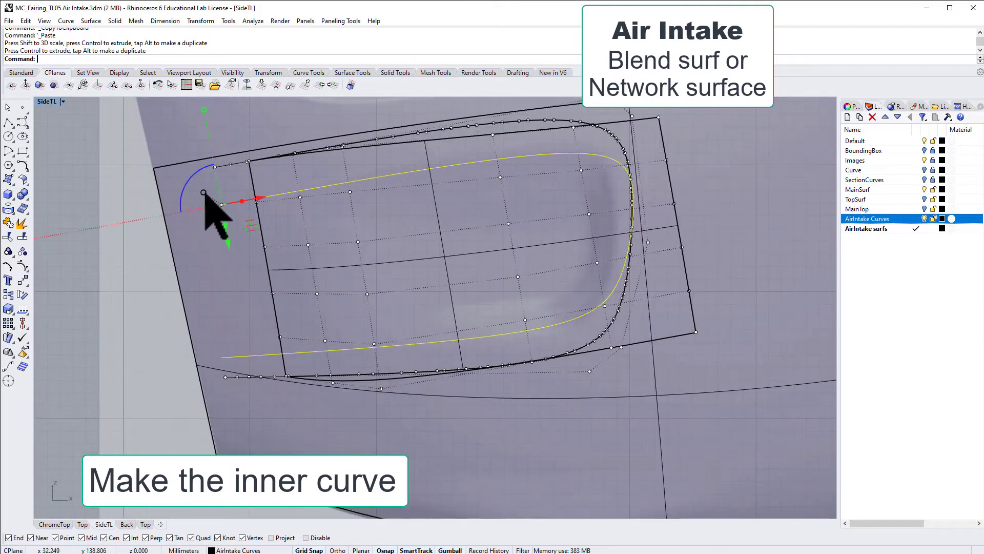
Step: Relocate the gumball to the midpoint of the inner surface's open-end edge, aligning one axis along that edge
click(204, 192)
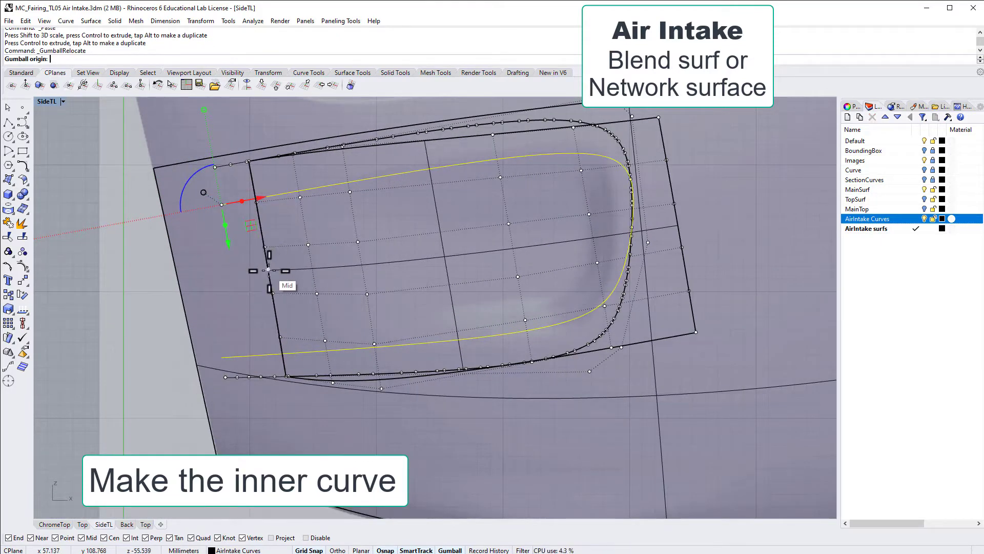
click(268, 270)
click(238, 275)
click(261, 245)
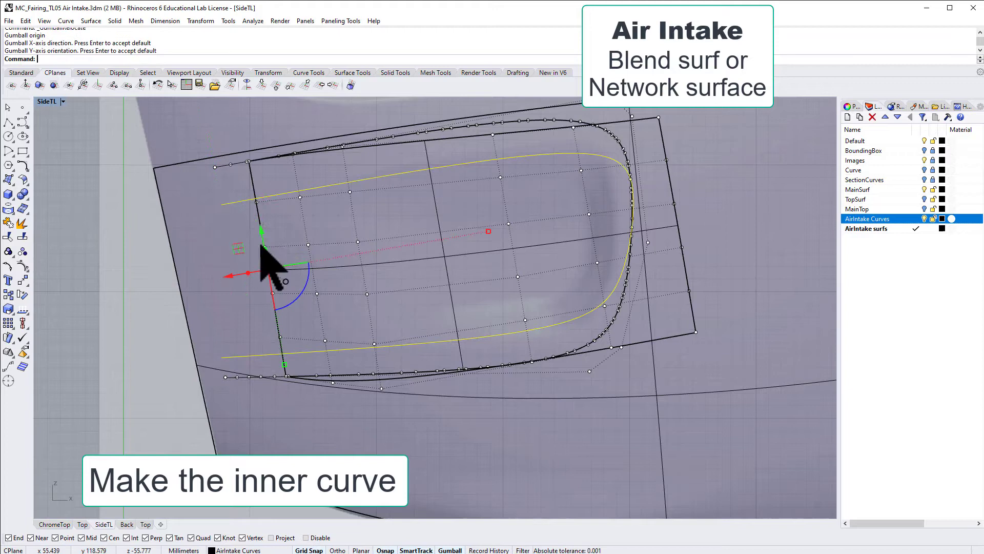
Step: Scale the duplicate curve shorter and narrower about the edge midpoint so it fits the inner recess in the reference image
drag(488, 232, 460, 236)
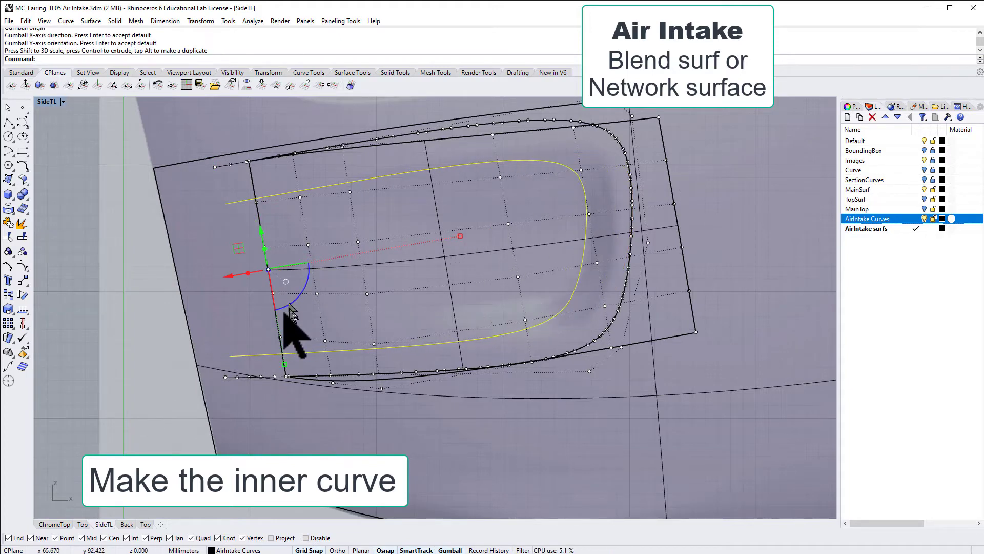
shift+drag(284, 363, 297, 348)
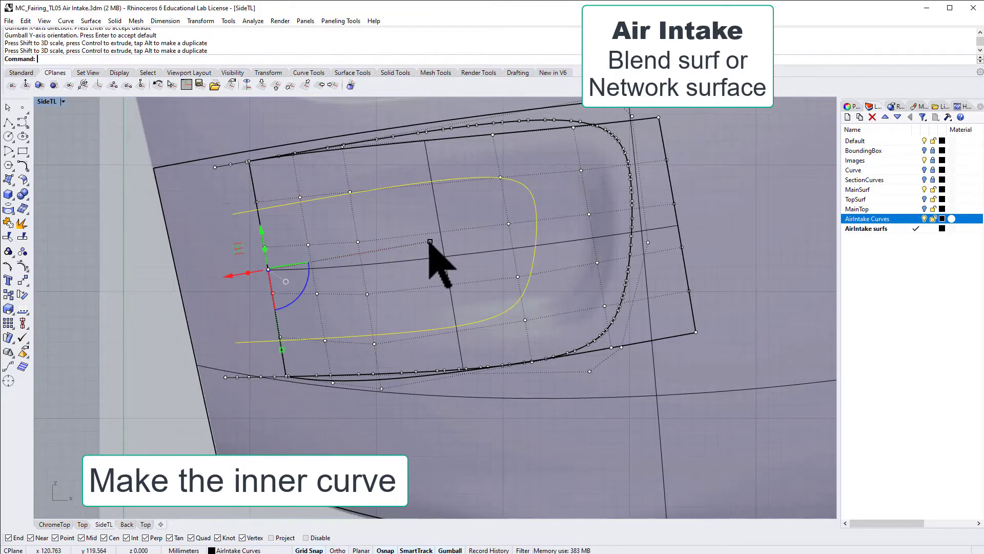
drag(431, 241, 452, 237)
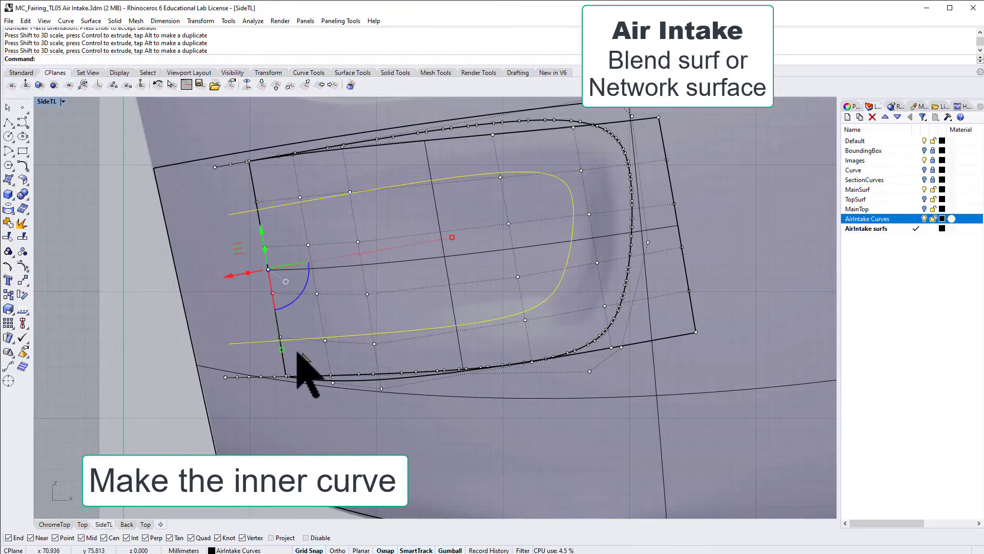
shift+drag(285, 346, 289, 343)
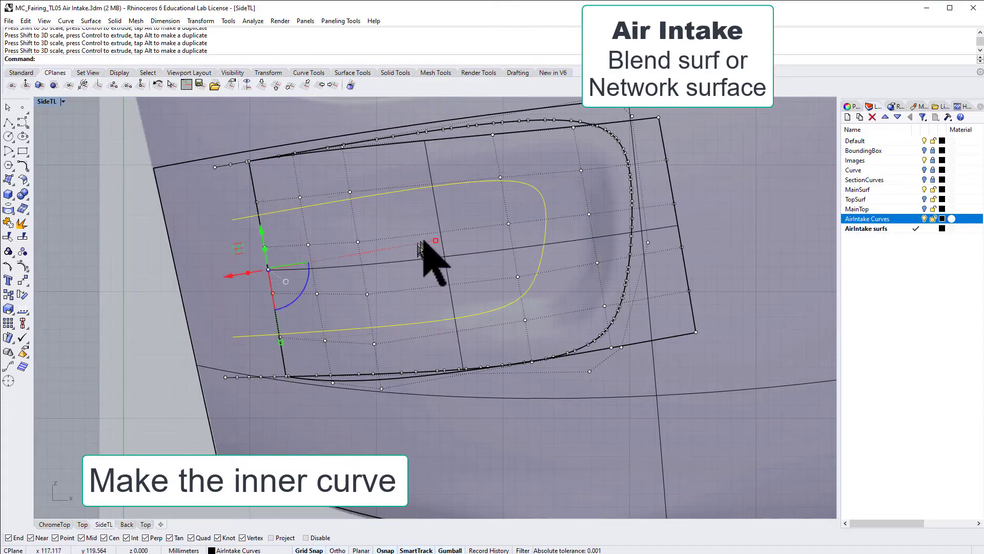
drag(436, 241, 456, 239)
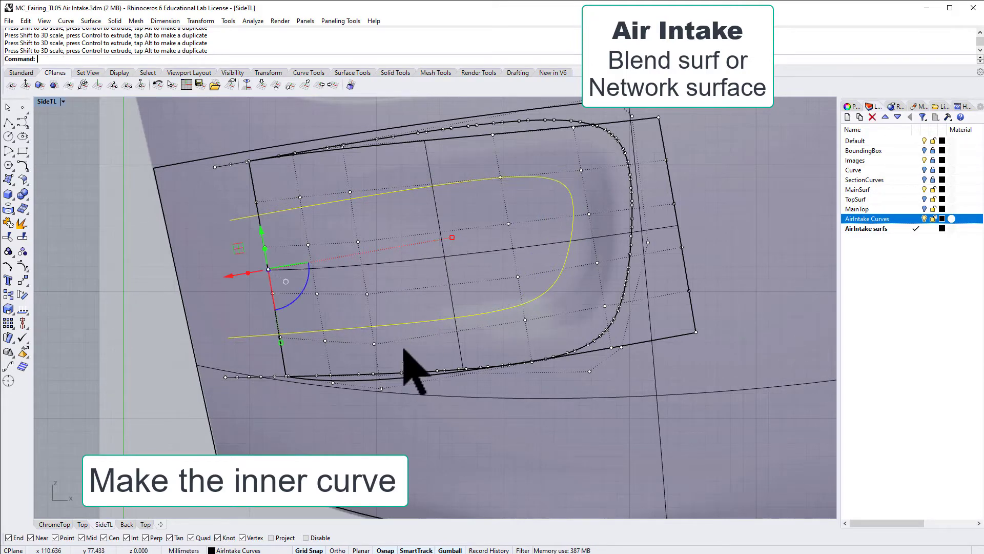
Step: Turn on the inner curve's control points and nudge its upper and lower corner points to refine the rounded end
click(22, 265)
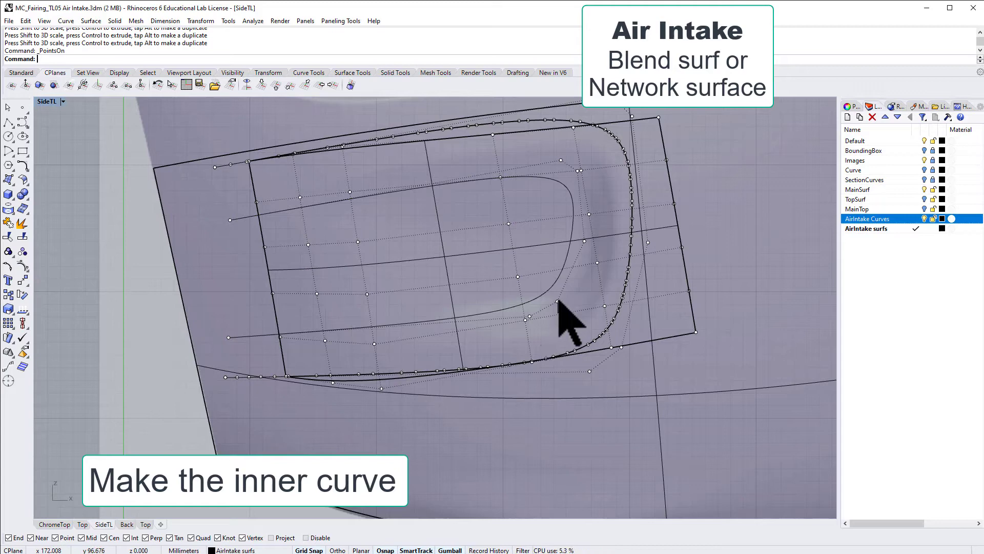
click(561, 160)
drag(561, 160, 574, 128)
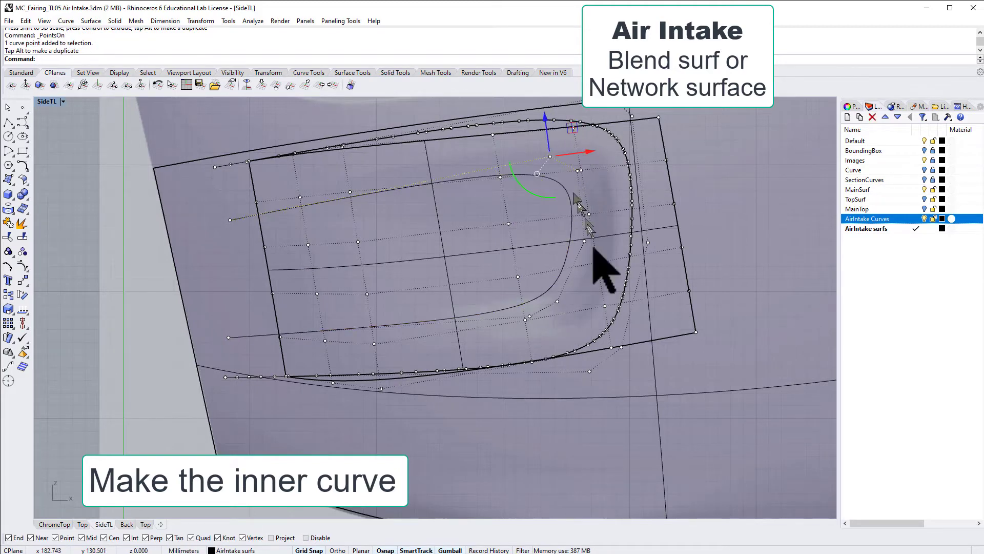
drag(584, 241, 595, 267)
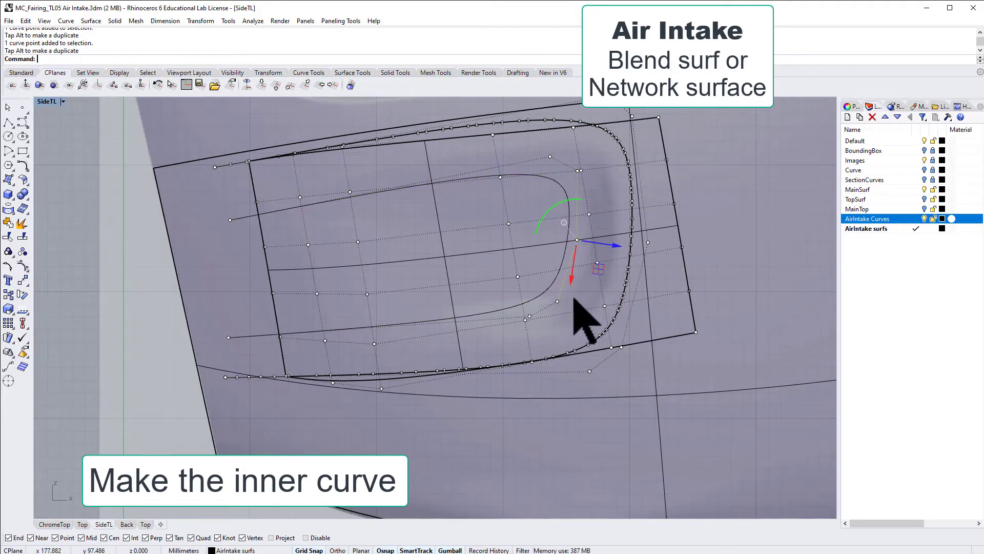
key(ctrl+z)
drag(557, 303, 570, 329)
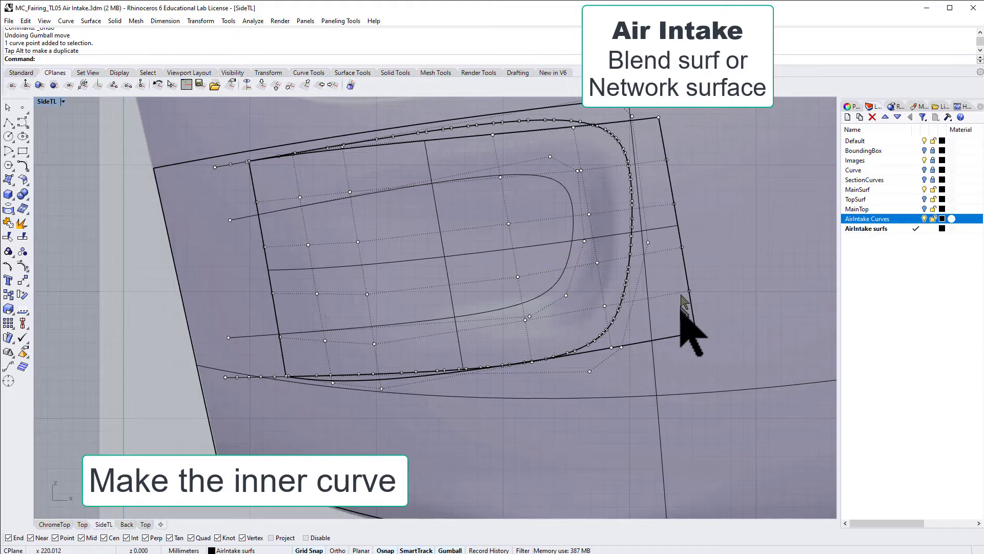
Step: Turn off all control points and clear the selection of the inner surface
click(681, 334)
right_click(21, 264)
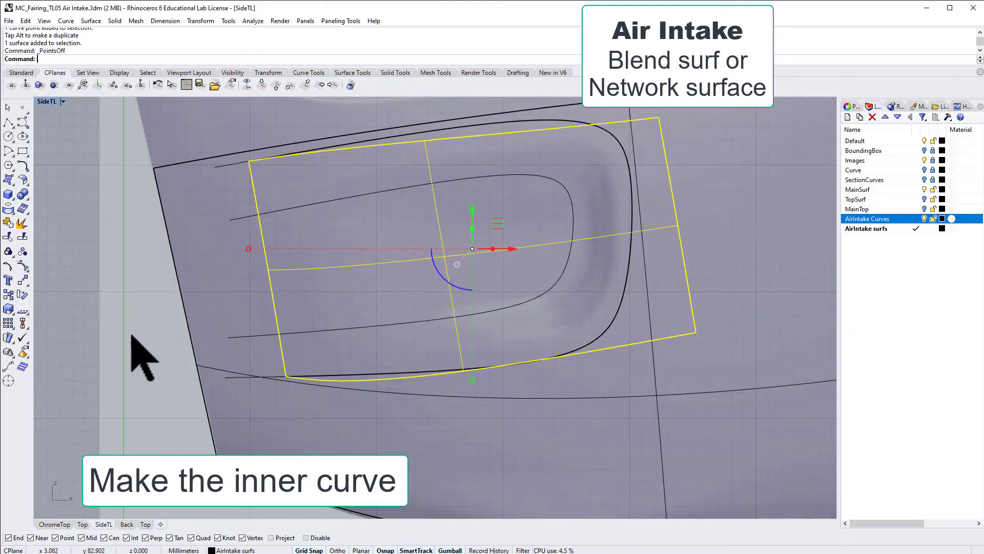
scroll(134, 356, down, 2)
key(Escape)
click(64, 523)
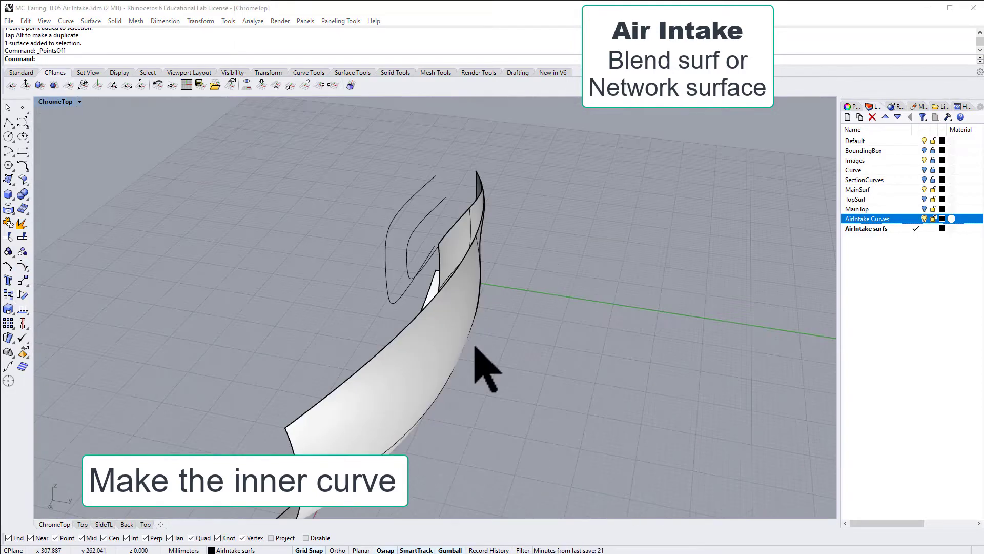
click(8, 237)
click(418, 223)
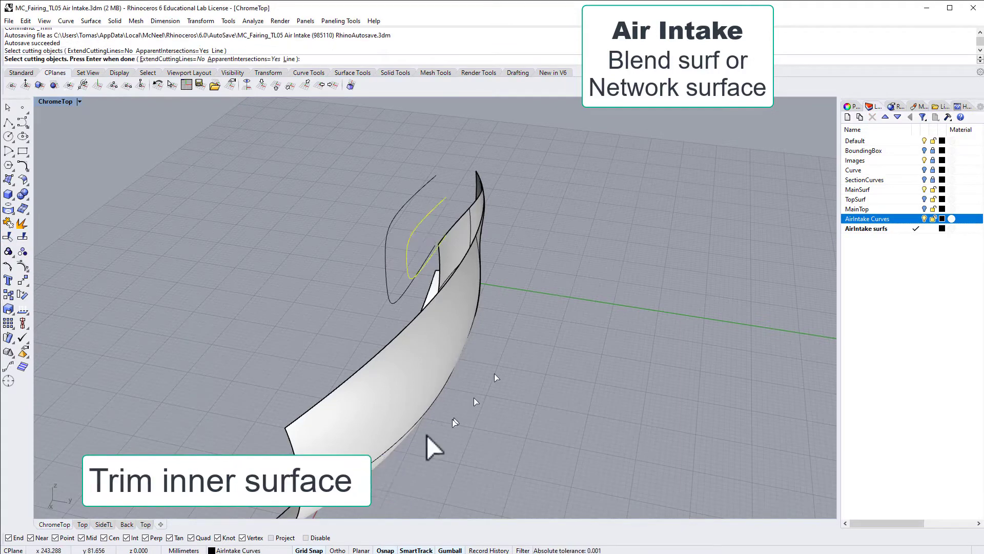
click(104, 524)
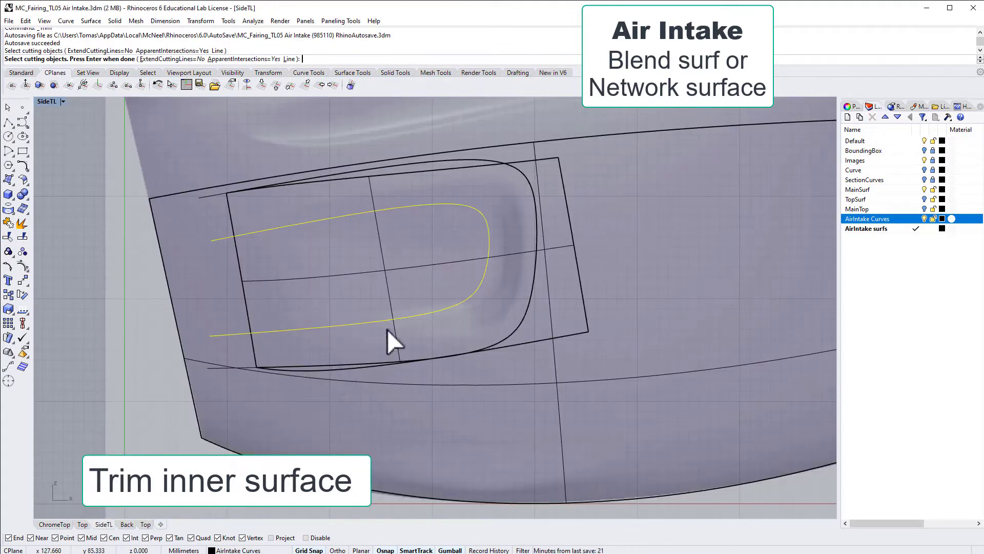
click(372, 198)
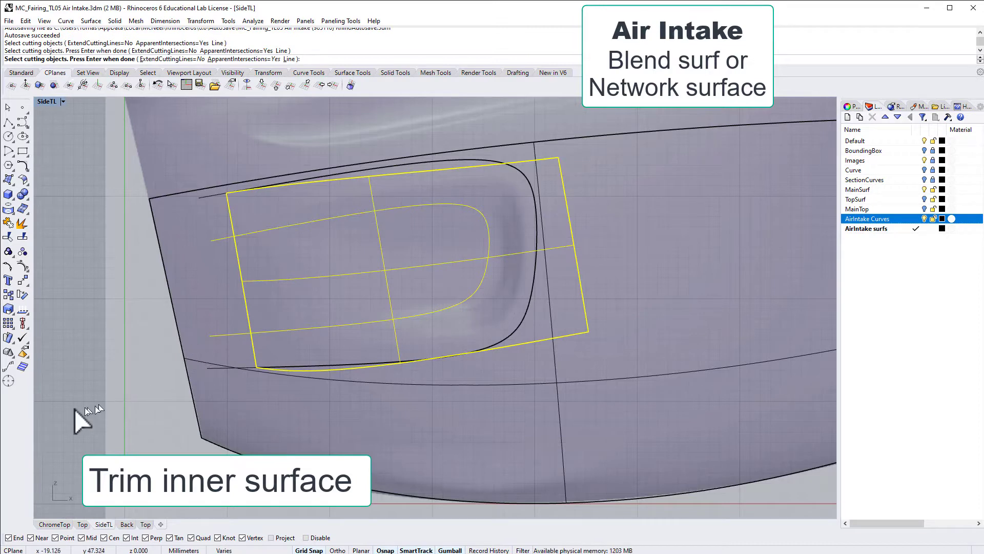
key(Return)
key(Escape)
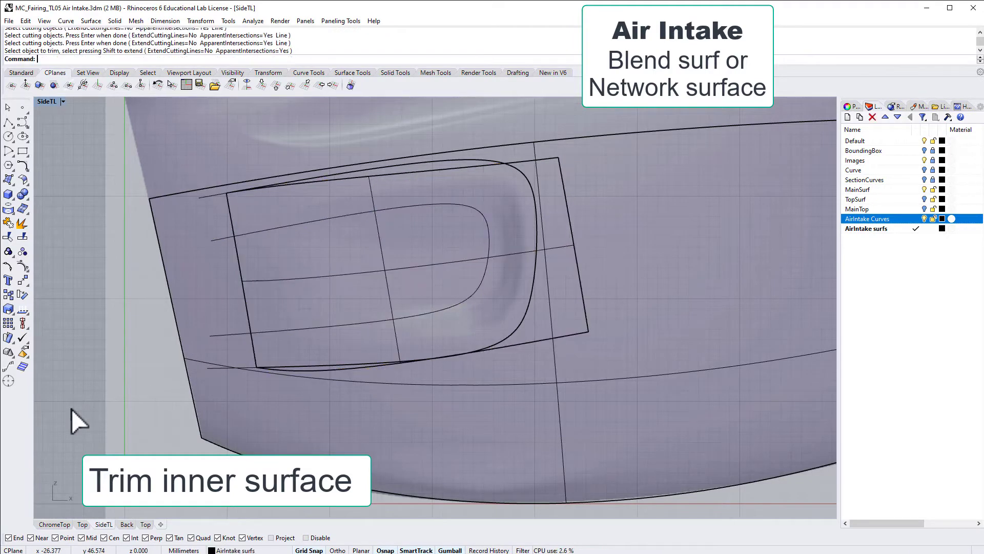
Step: Trim away the part of the inner surface outside the inner curve, using that curve as the cutting object
click(8, 237)
click(367, 214)
key(Return)
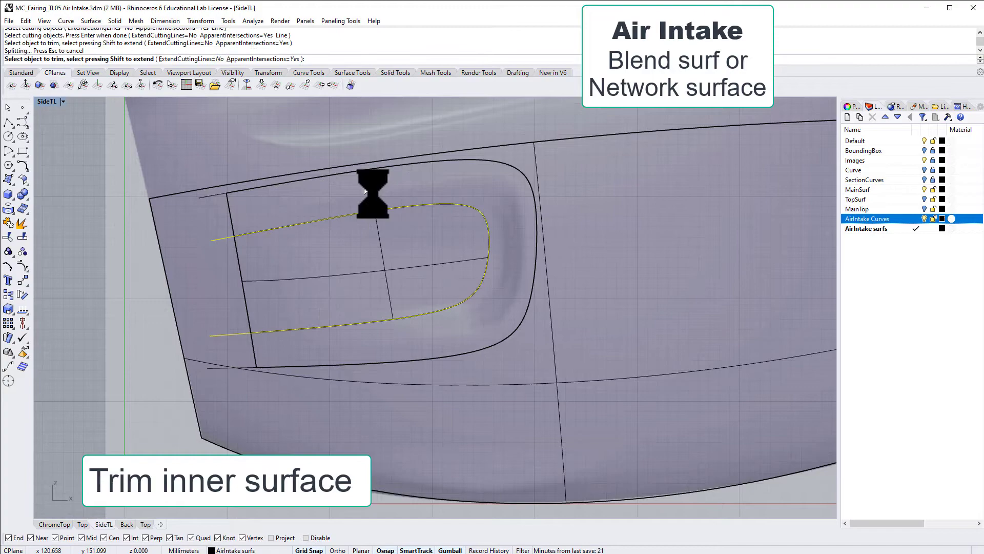
click(54, 524)
right_drag(461, 328, 527, 355)
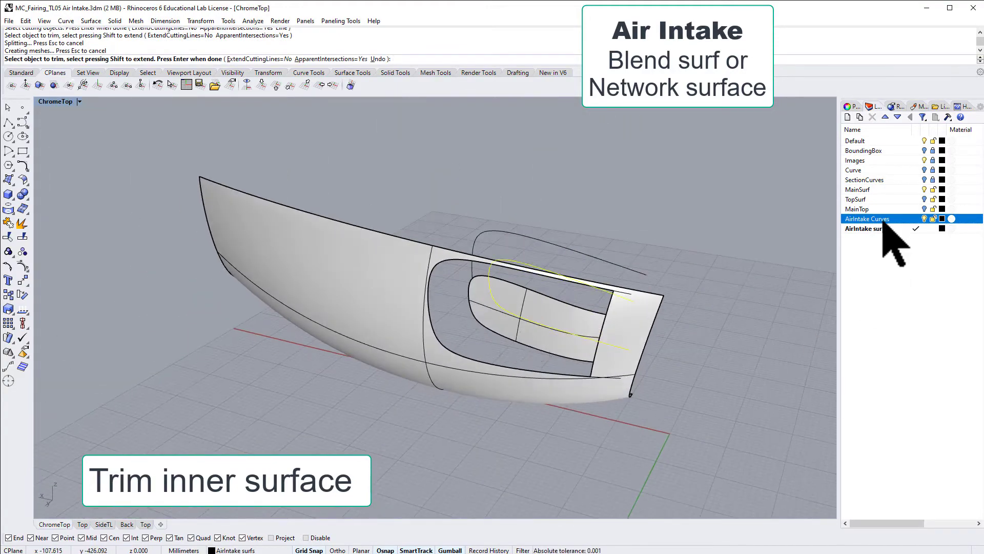
Step: Hide the AirIntake Curves and Images layers and finish the trim
click(925, 219)
right_drag(682, 287, 691, 319)
click(916, 160)
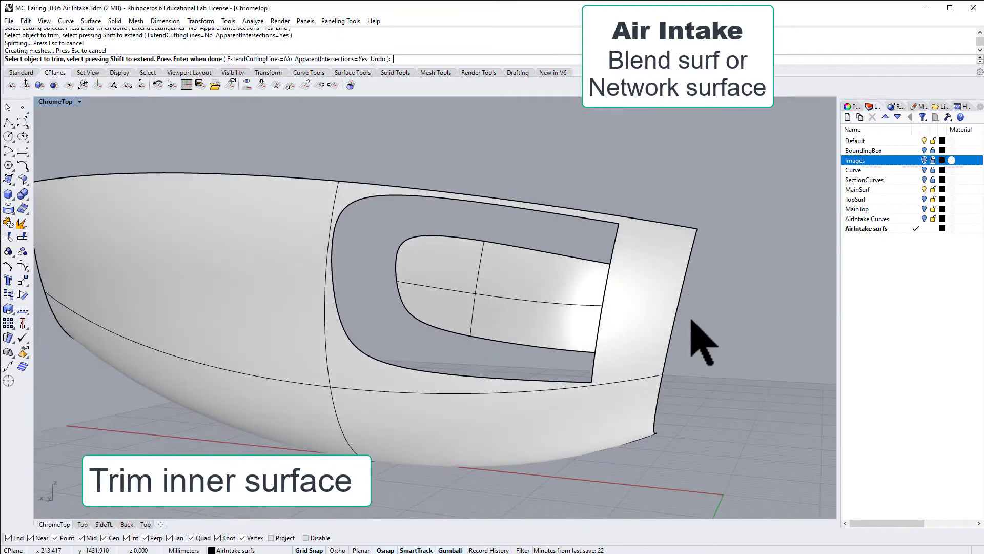
key(Return)
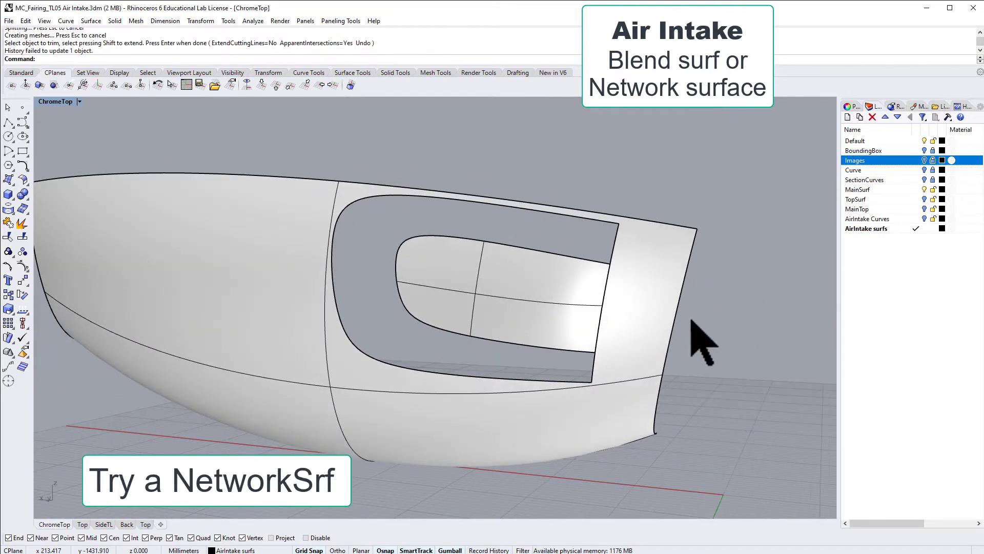
Step: Try a NetworkSrf from the intake opening's outer curved edge, the trimmed inner surface's curved edge and the opening's straight end edge
key(Return)
click(613, 240)
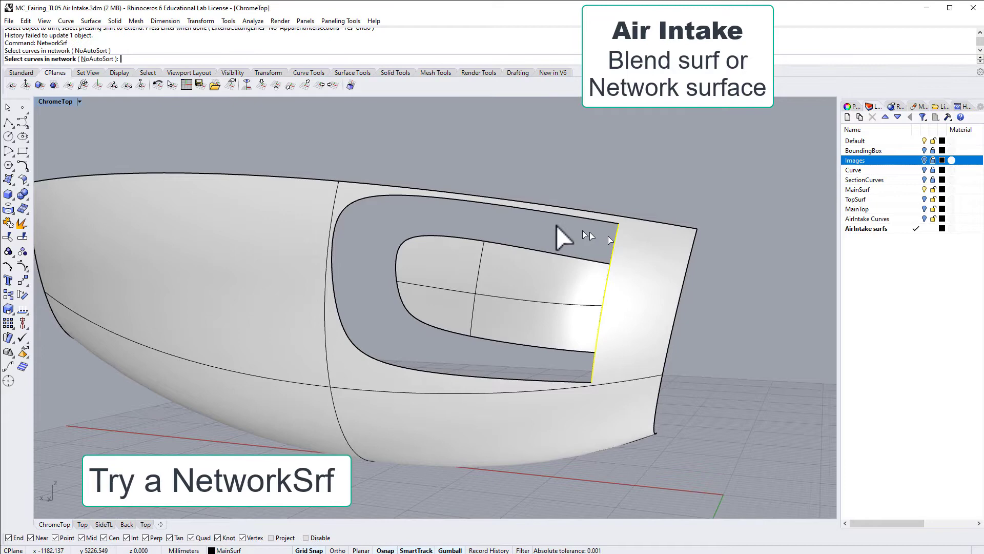
click(543, 214)
click(480, 240)
key(Return)
right_drag(488, 229, 578, 251)
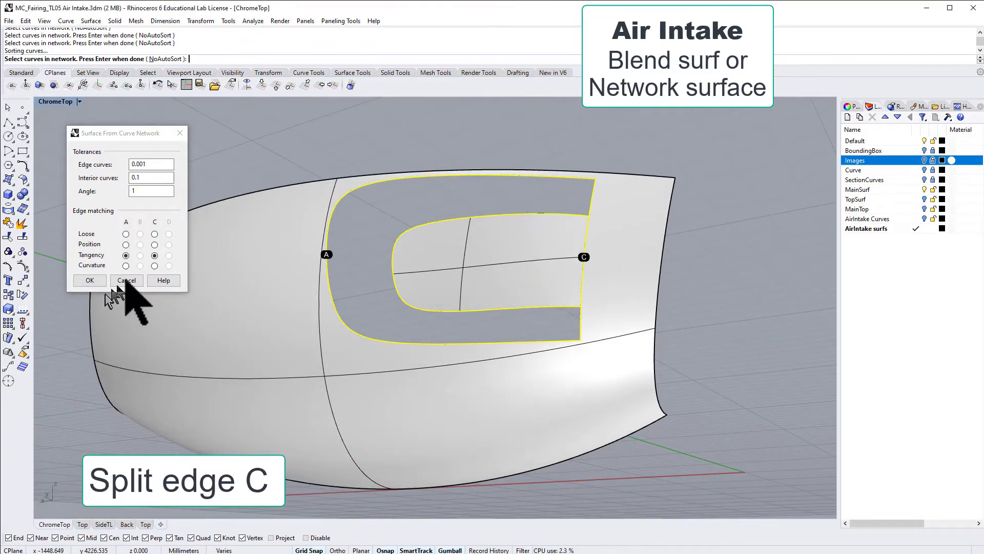
click(127, 280)
Step: Hide the AirIntake Curves layer in the side view
right_drag(329, 242, 391, 237)
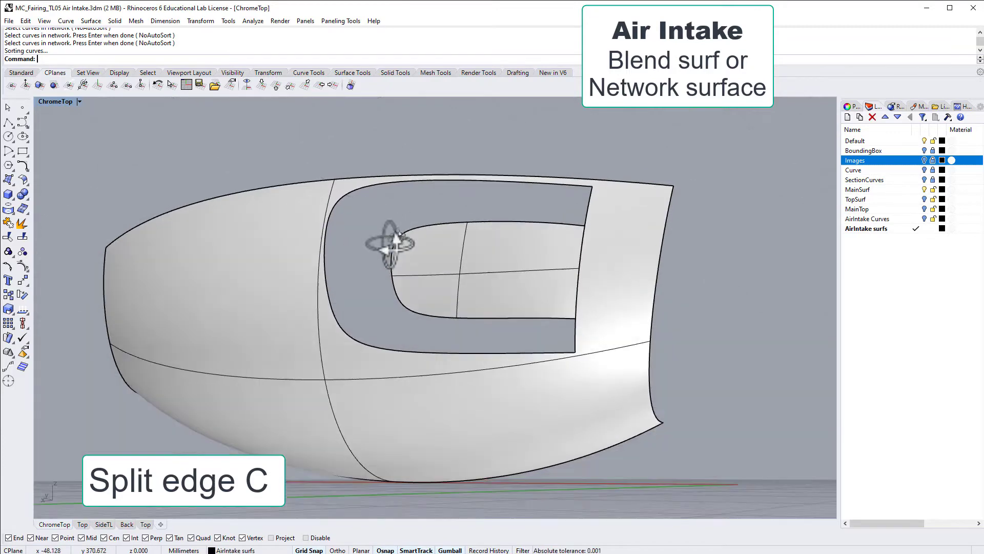
click(885, 230)
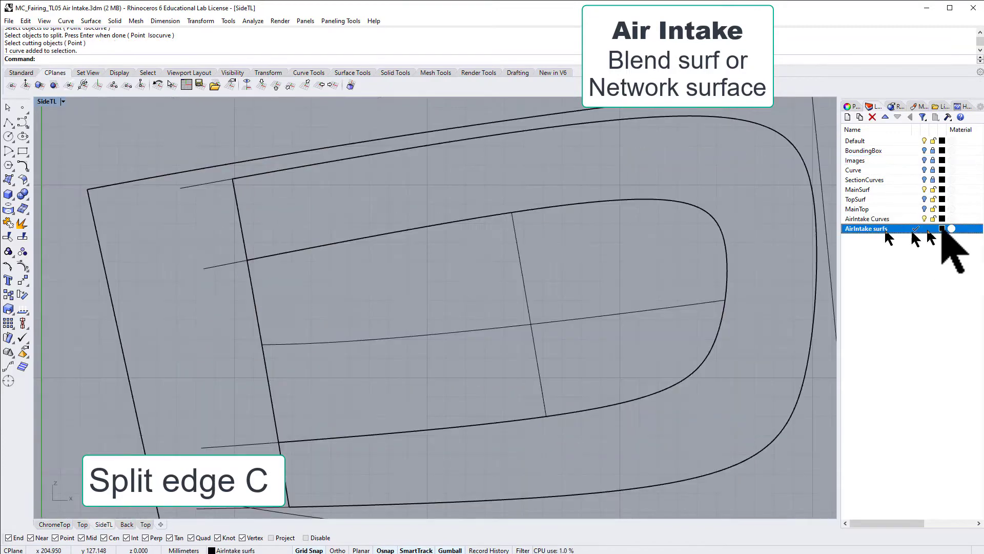
click(925, 219)
Step: Use SplitEdge to split the intake opening's straight end edge at the two points where the inner surface's curved edge meets it
text(Sp)
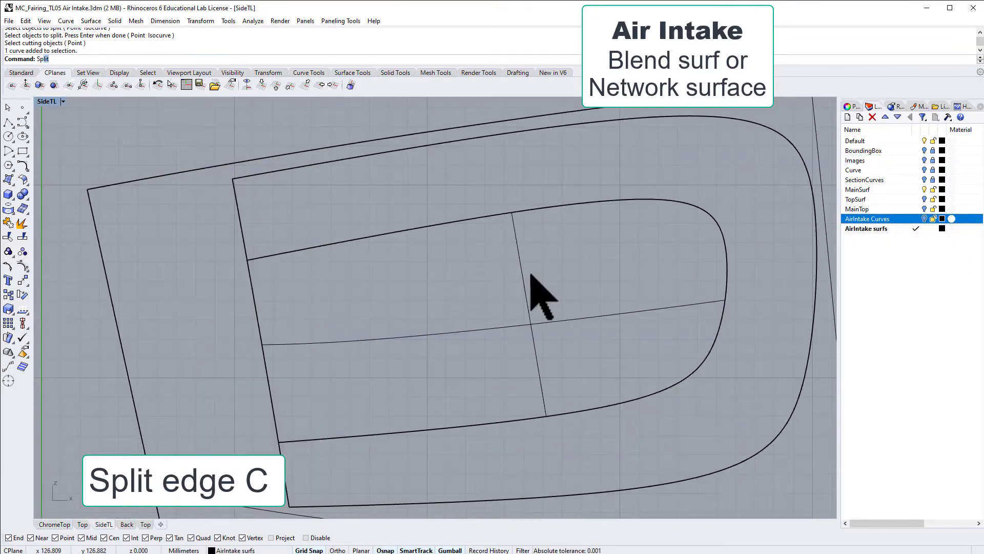
text(lit)
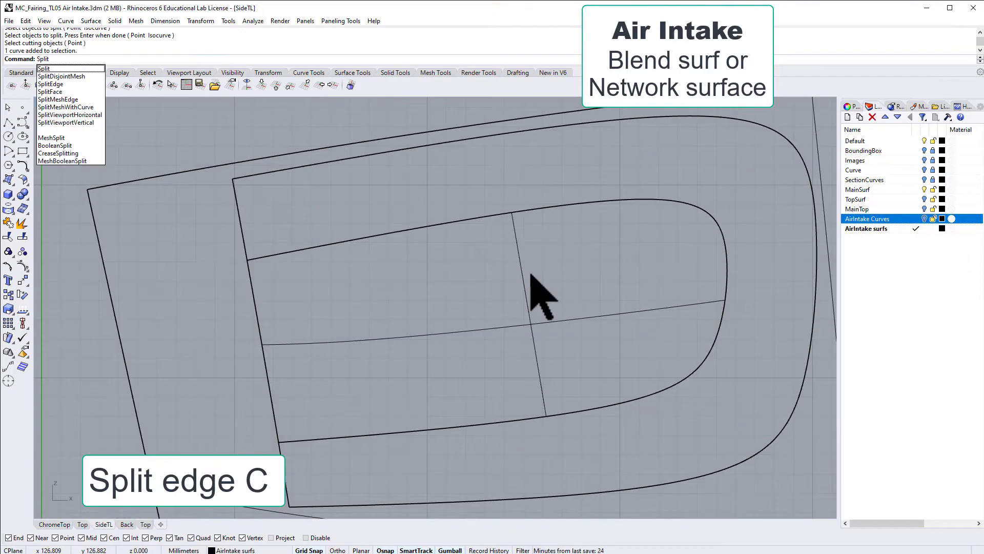
click(60, 84)
click(244, 237)
scroll(243, 237, up, 2)
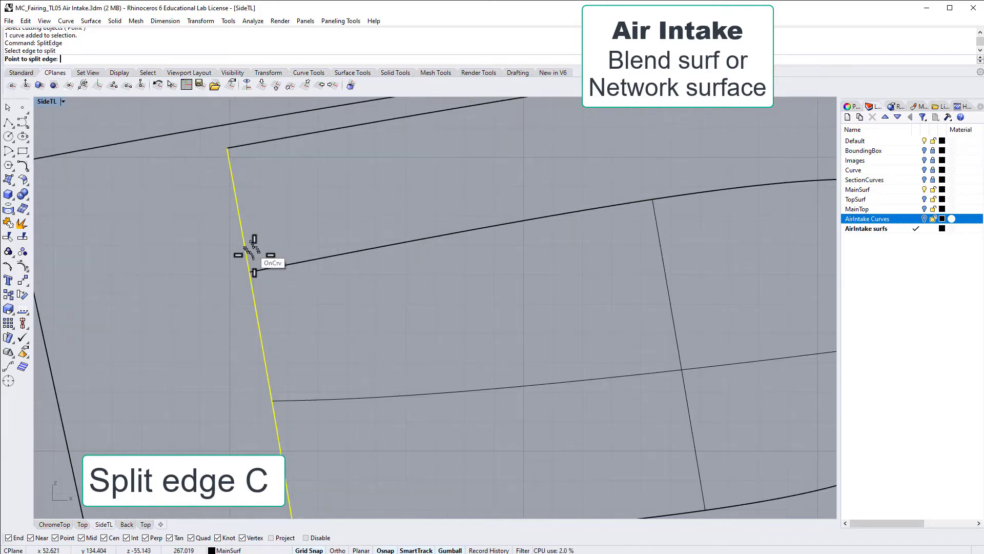
click(249, 270)
scroll(266, 251, down, 3)
scroll(285, 386, up, 3)
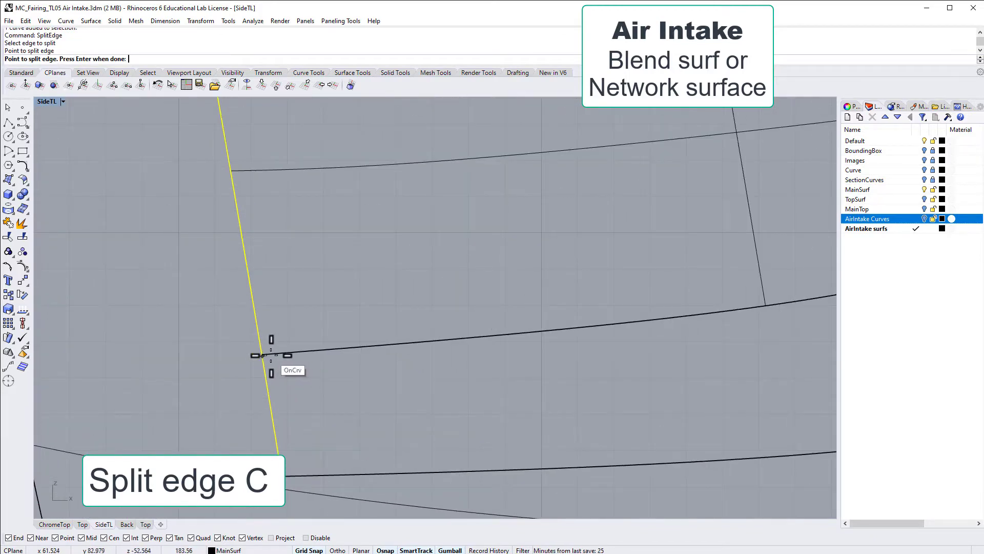
click(312, 336)
key(Return)
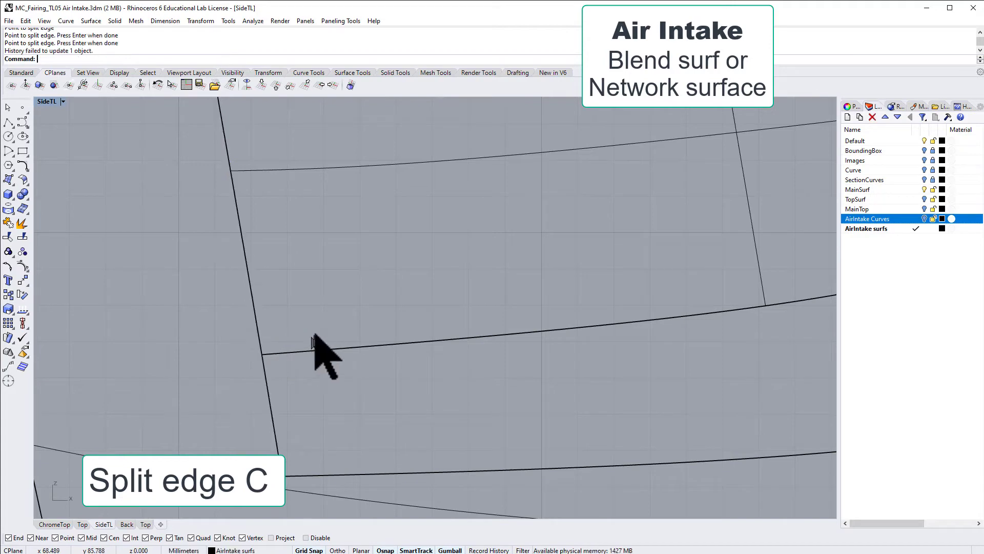
scroll(281, 308, down, 3)
click(279, 302)
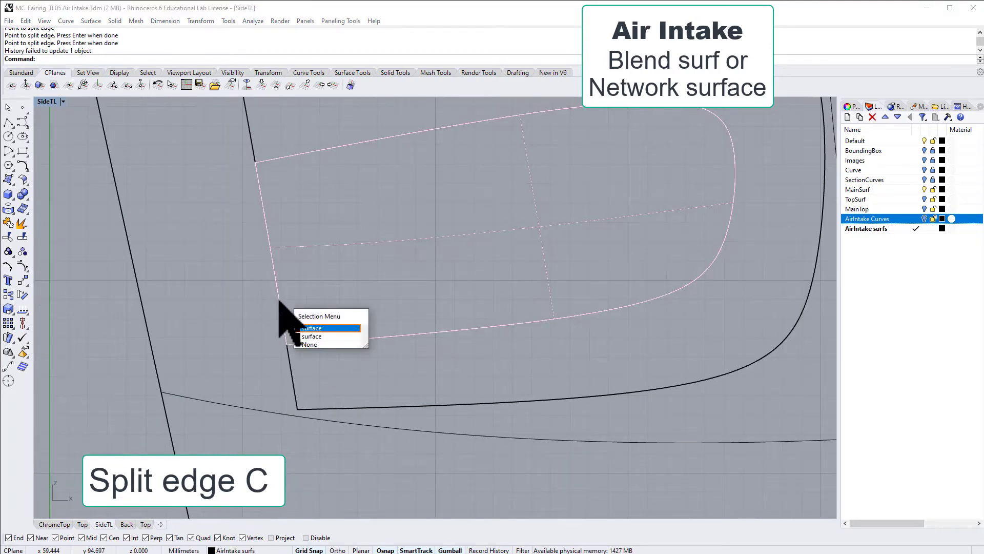
click(314, 337)
scroll(318, 340, down, 2)
Step: Start a NetworkSrf from the opening's outer curved edge, the inner surface's curved edge and the two short end edge segments between them
click(54, 524)
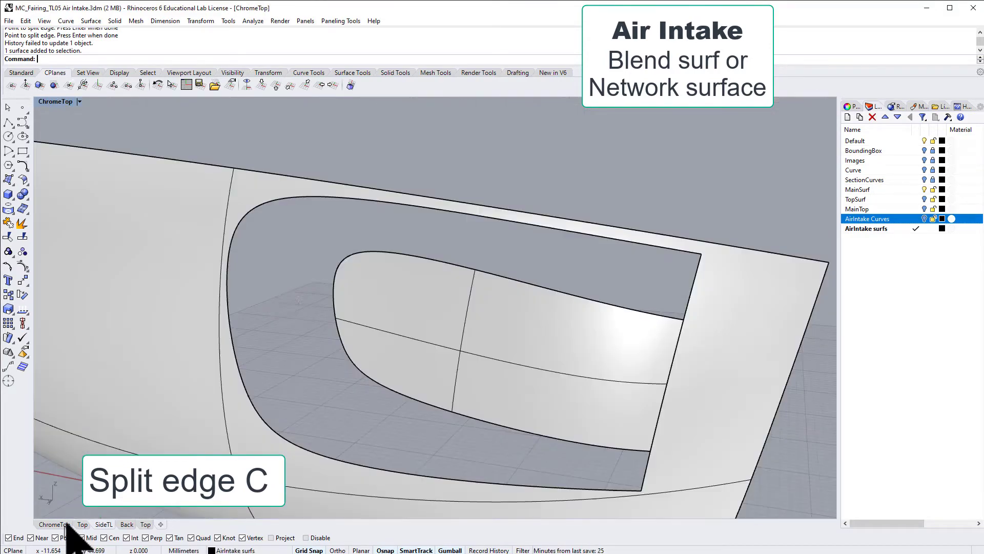
right_drag(389, 308, 413, 287)
text(NetworkSrf)
key(Return)
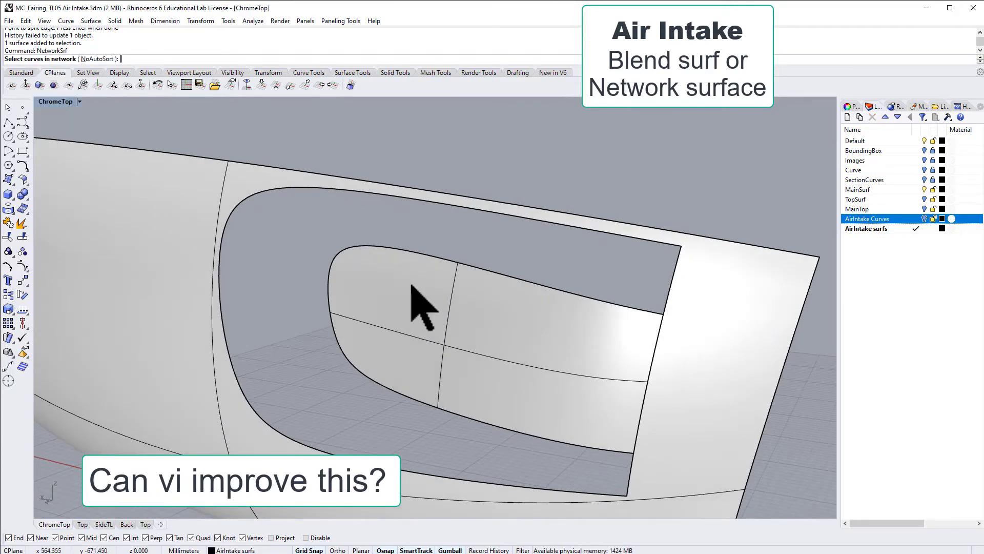
right_drag(669, 294, 662, 257)
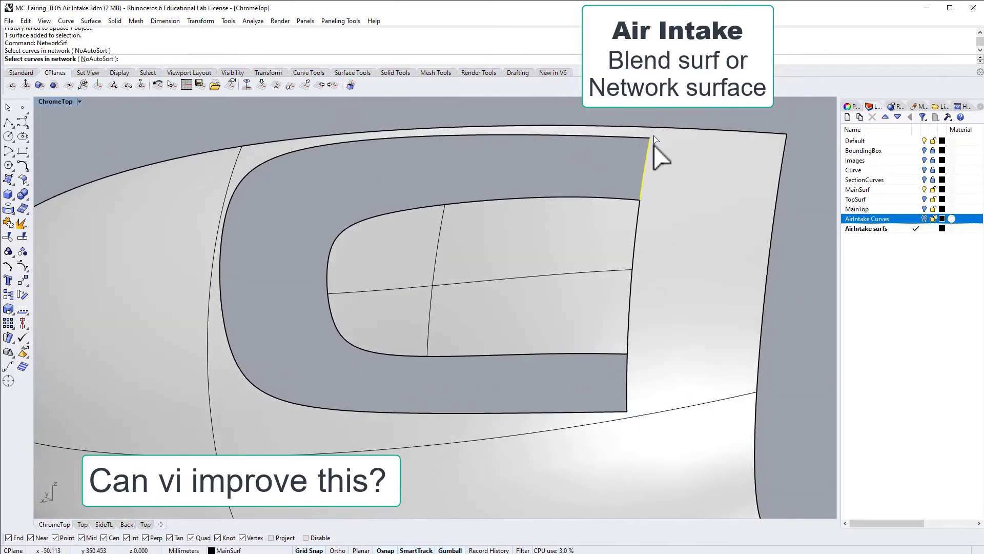
click(601, 136)
click(600, 199)
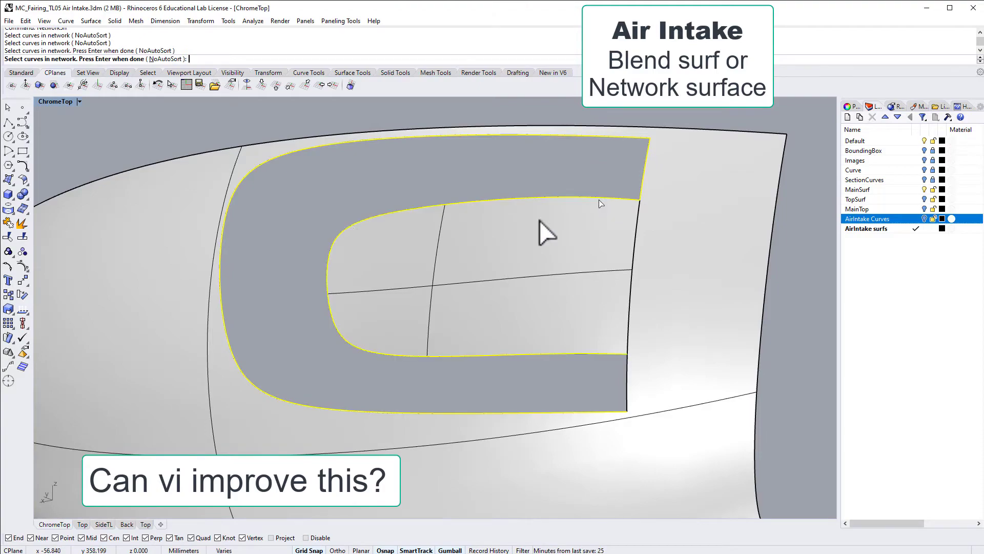
key(Return)
Step: Set the edge matching of A, B, C and D to Curvature and create the network surface
right_drag(613, 395, 406, 378)
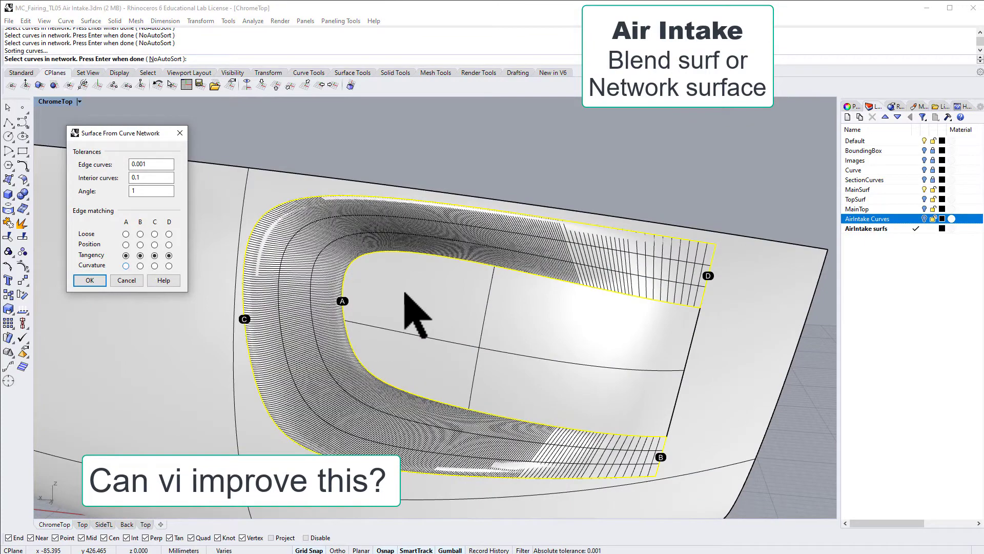
right_drag(405, 293, 207, 248)
click(126, 265)
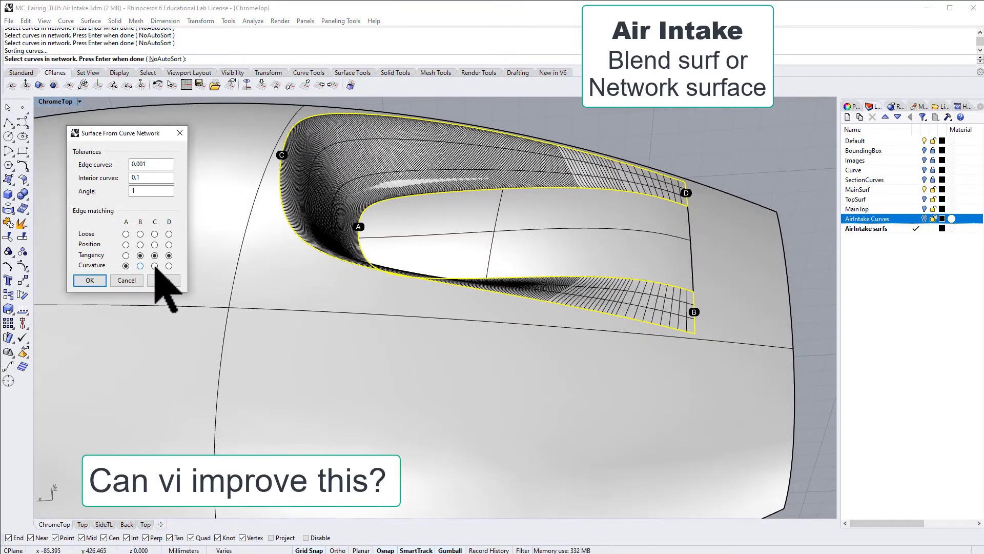
click(155, 266)
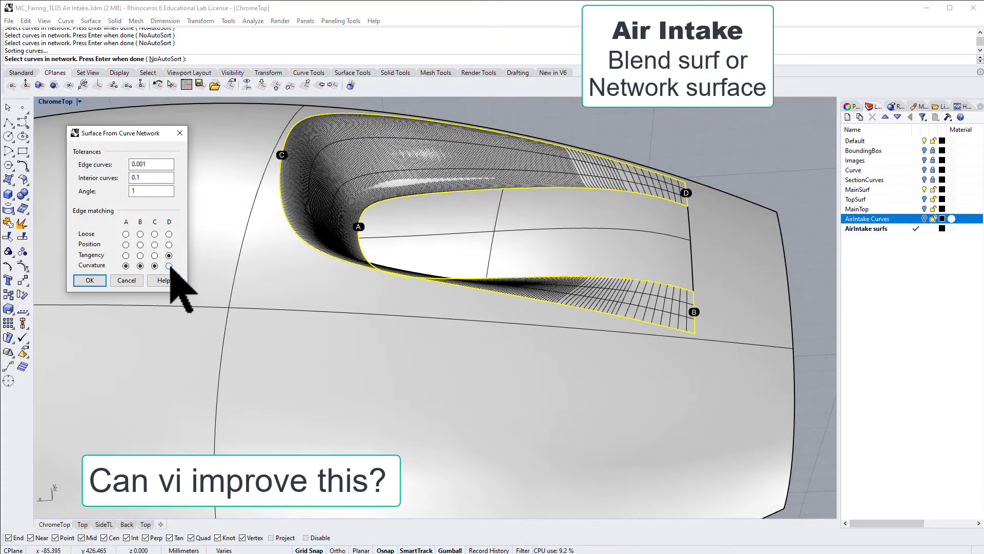
click(168, 265)
right_drag(329, 329, 318, 260)
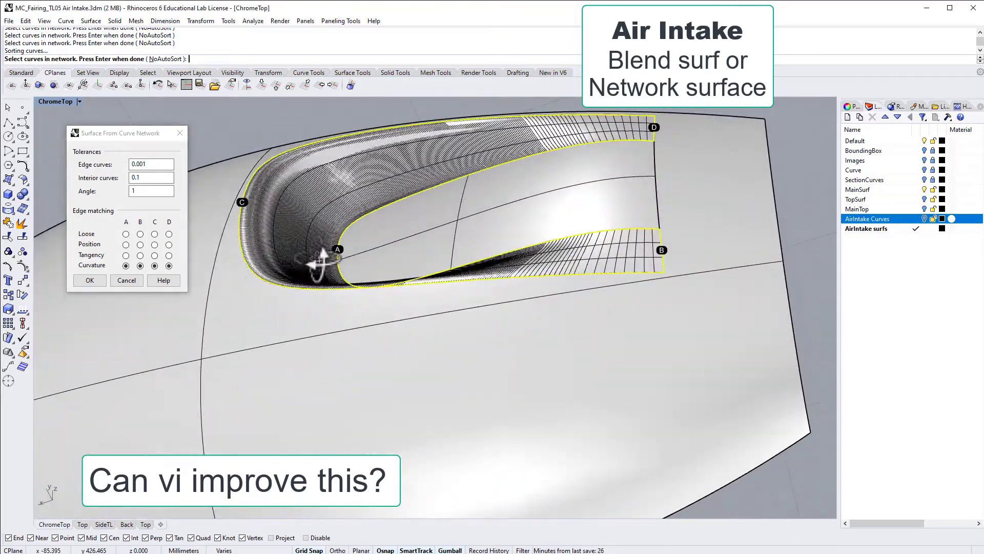
click(90, 280)
Step: Run a Zebra stripe analysis on the fairing, inner and network surfaces, examine the transitions around the intake and end the analysis
right_drag(233, 192, 325, 259)
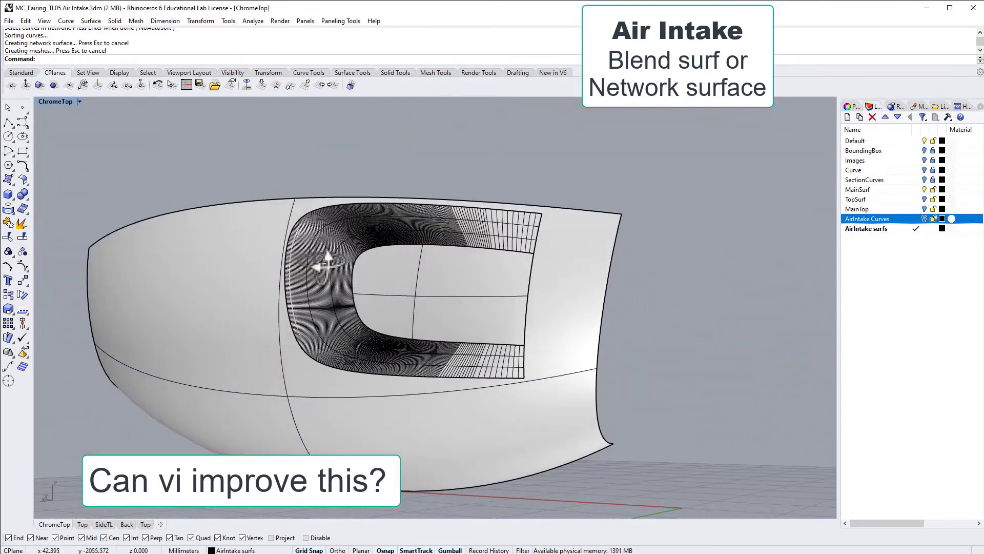
click(253, 20)
mouse_move(277, 55)
click(351, 88)
click(616, 394)
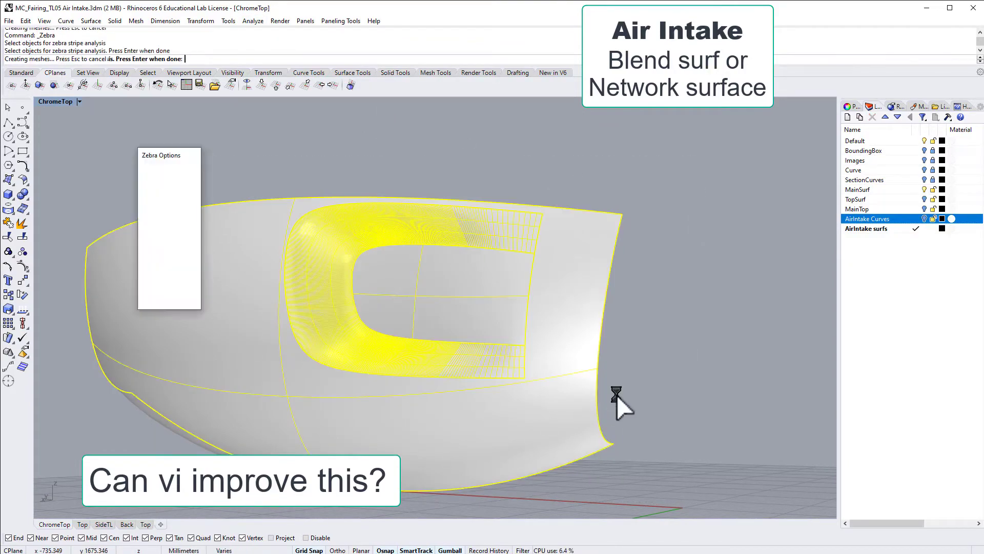
key(Return)
scroll(329, 318, up, 12)
mouse_move(409, 256)
right_down()
mouse_move(451, 171)
mouse_move(413, 231)
mouse_move(422, 249)
mouse_move(354, 228)
mouse_move(416, 218)
mouse_move(429, 153)
mouse_move(318, 226)
mouse_move(533, 260)
mouse_move(520, 266)
mouse_move(451, 143)
mouse_move(433, 236)
mouse_move(383, 267)
mouse_move(406, 198)
right_up()
scroll(422, 249, down, 8)
right_click(423, 249)
click(197, 155)
Step: Delete the network surface around the intake
click(405, 197)
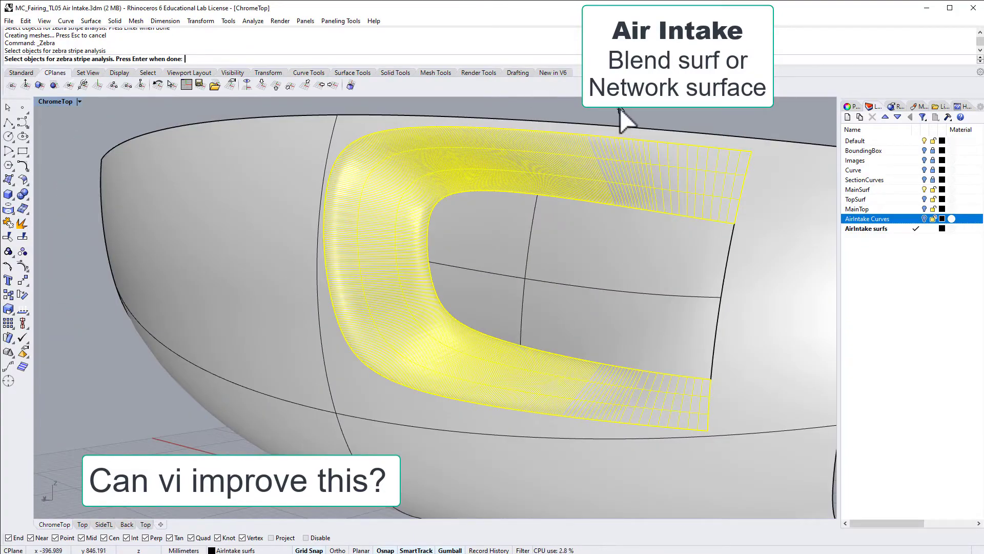
key(Return)
key(Delete)
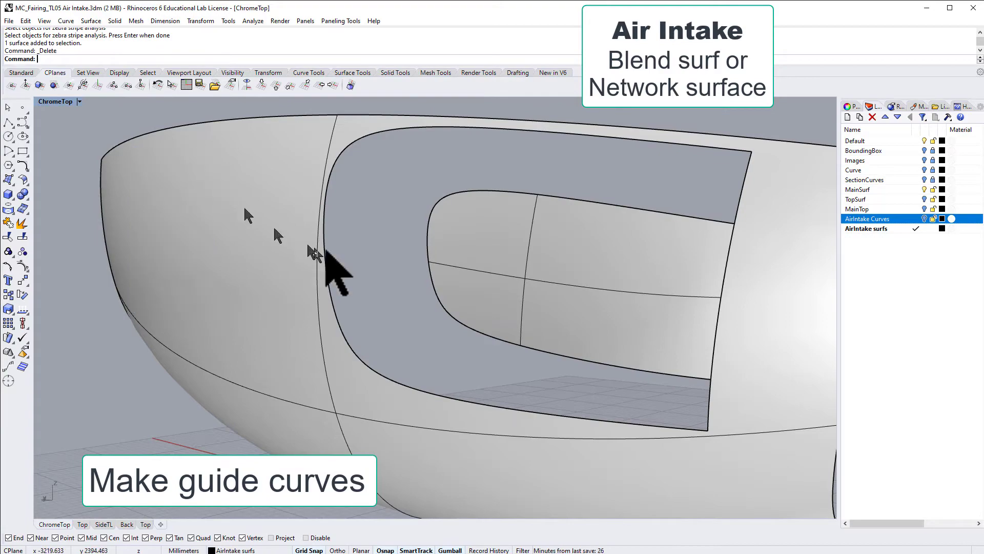
Step: Draw a straight guide curve in the side view across the gap at the upper rounded corner, from the inner surface's edge to the opening's outer edge
right_drag(330, 264, 411, 325)
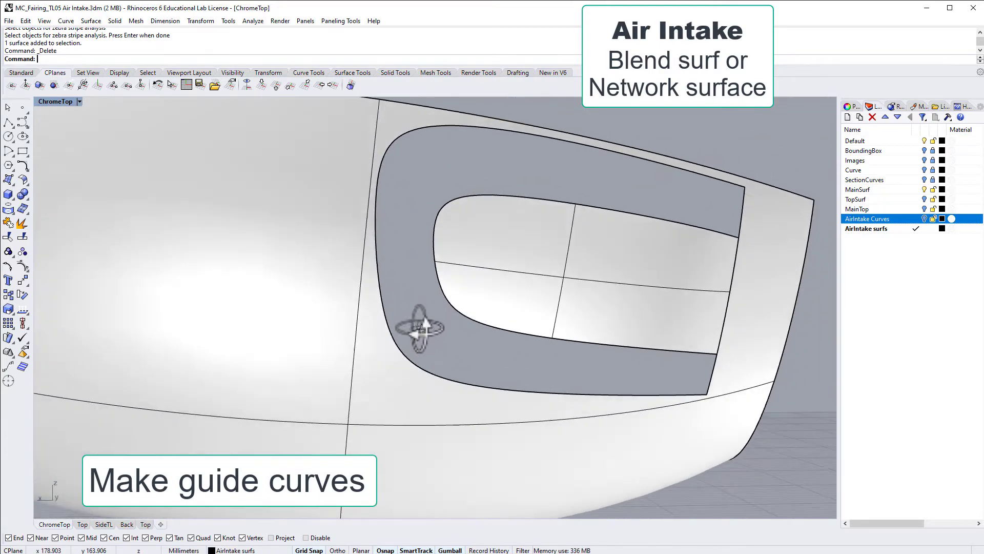
click(103, 524)
scroll(652, 339, up, 5)
scroll(652, 338, down, 5)
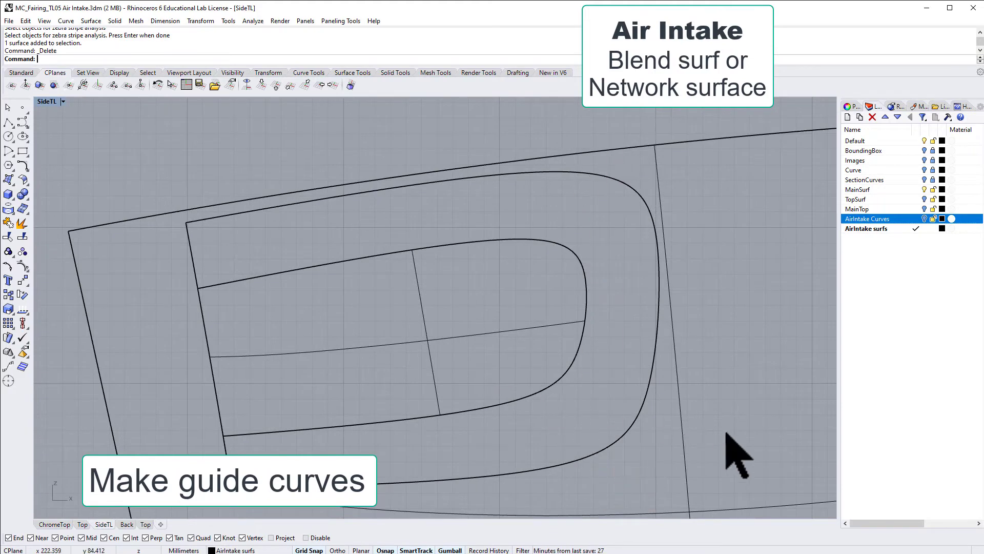
click(23, 135)
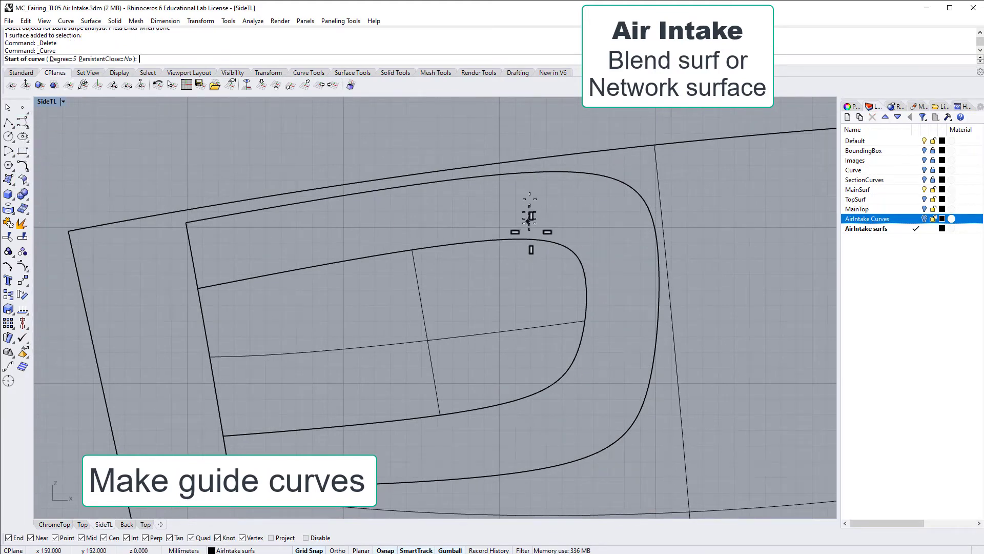
click(564, 246)
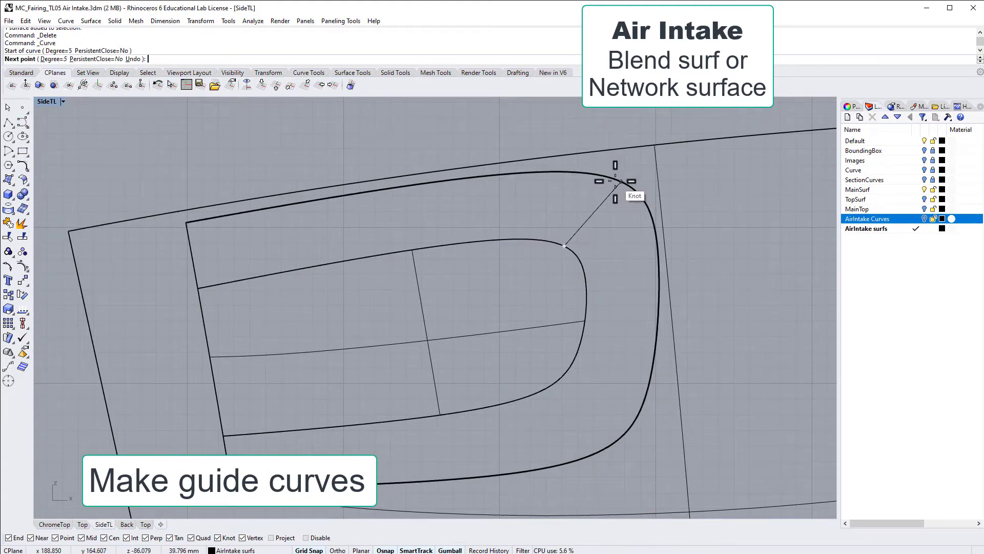
click(620, 182)
key(Return)
Step: Draw a second straight guide curve across the gap at the lower rounded corner, from the inner edge to the outer edge
click(23, 121)
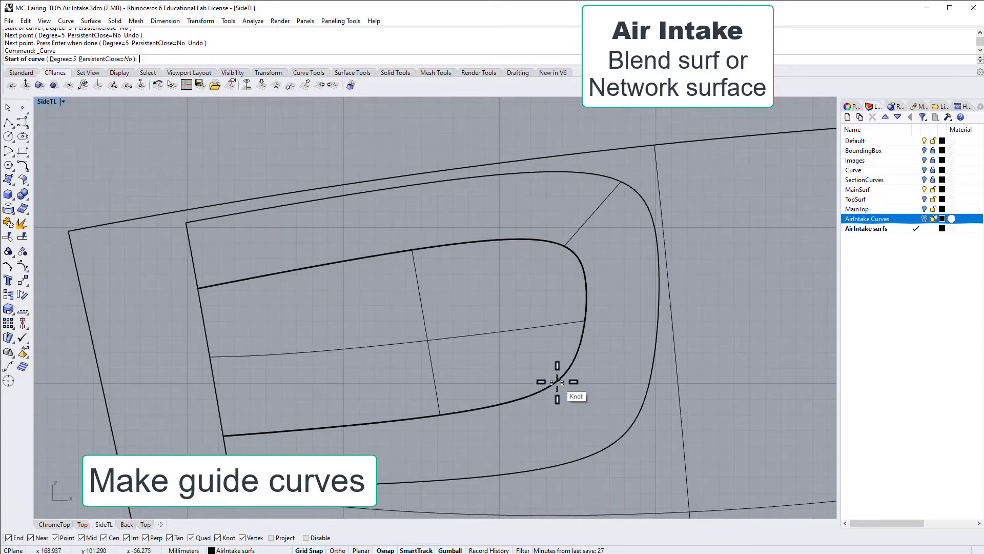
click(559, 379)
click(615, 442)
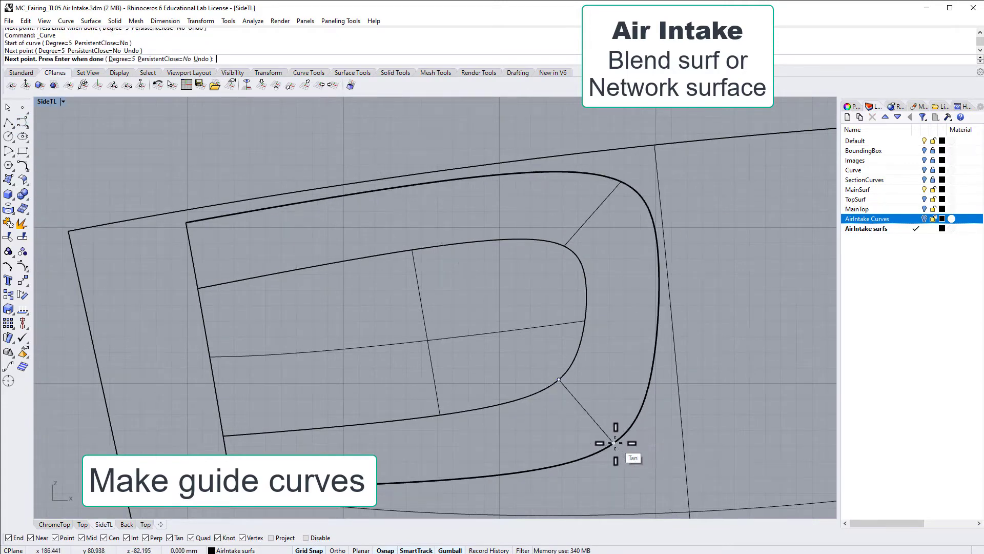
key(Return)
Step: Scale both guide curves lengthwise so they extend beyond the inner and outer intake edges
click(581, 405)
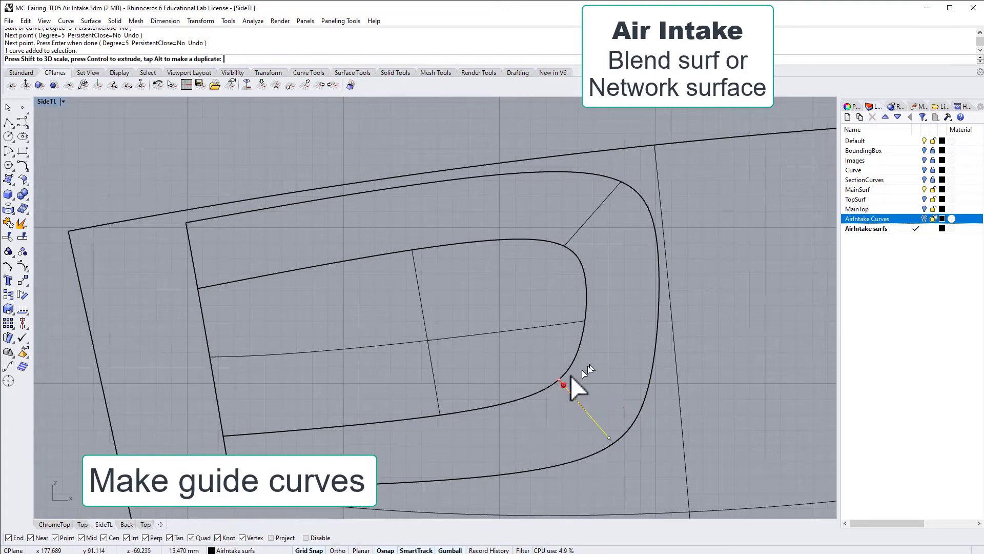
drag(633, 477, 633, 477)
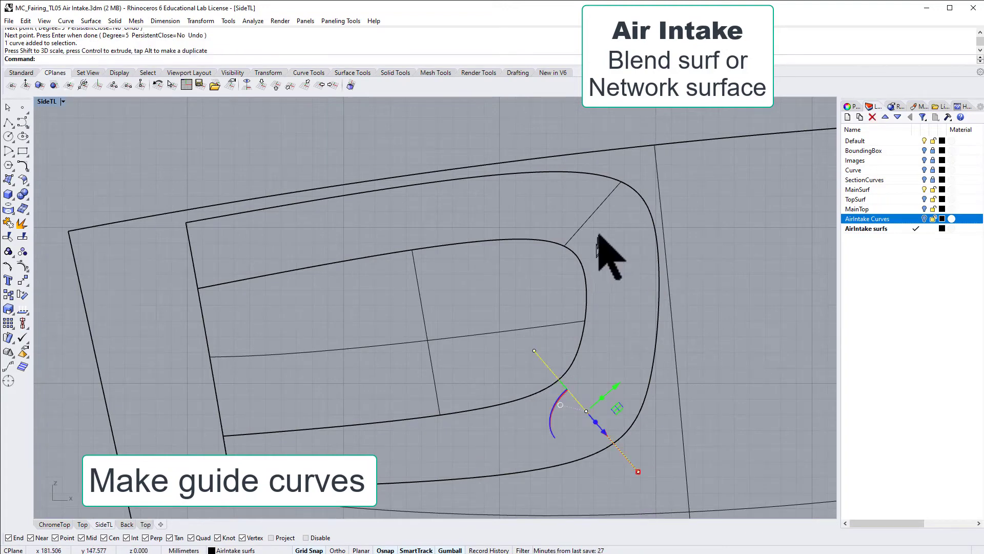
click(599, 205)
drag(564, 246, 555, 281)
Step: Project both guide curves onto the inner surface and the main fairing surface in the side view, using the CPlaneZ direction
click(60, 523)
right_drag(440, 328, 502, 243)
key(Escape)
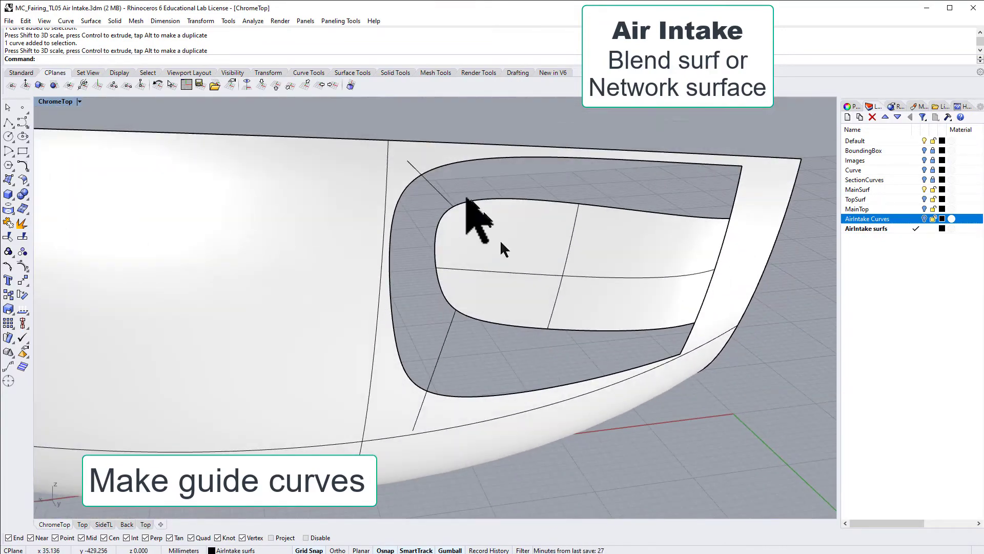
click(11, 209)
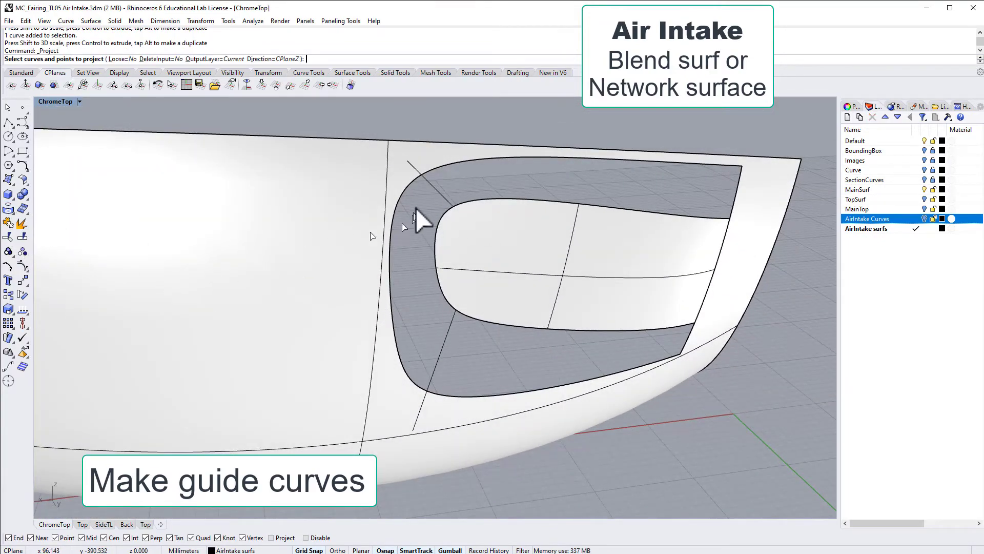
click(429, 188)
click(446, 334)
key(Return)
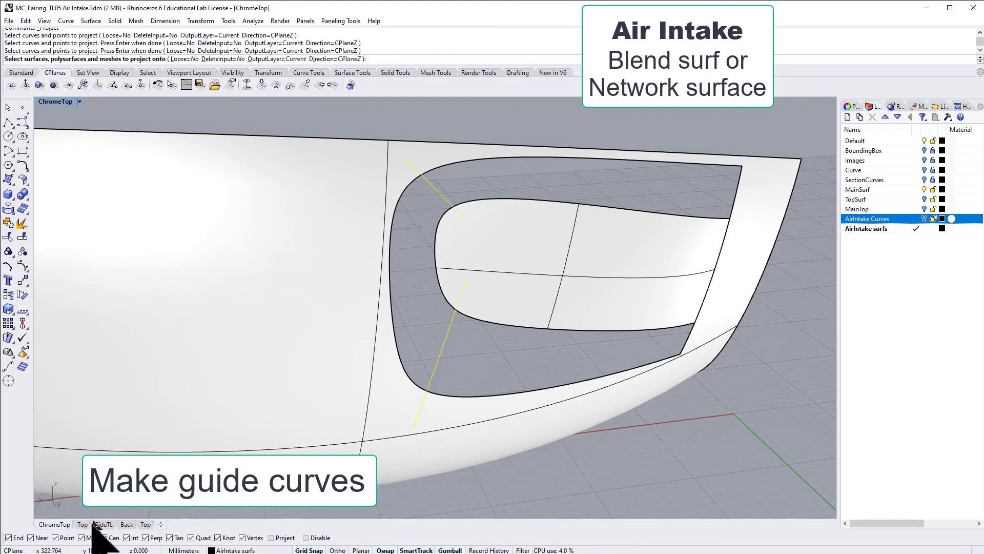
click(104, 523)
click(563, 325)
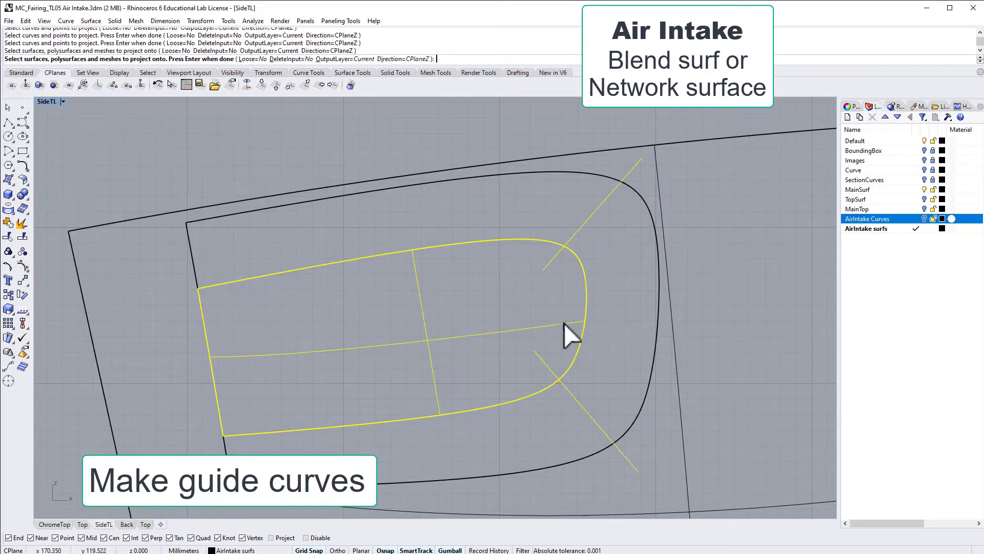
click(659, 213)
key(Return)
Step: Delete the two original straight guide curves, keeping their projections on the surfaces
click(54, 524)
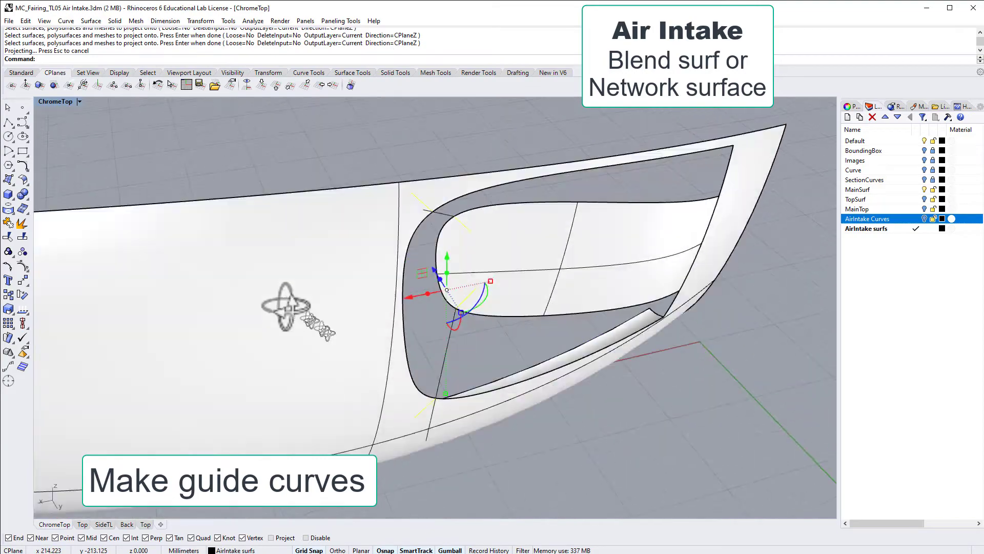
right_drag(285, 352, 395, 334)
click(423, 343)
key(Delete)
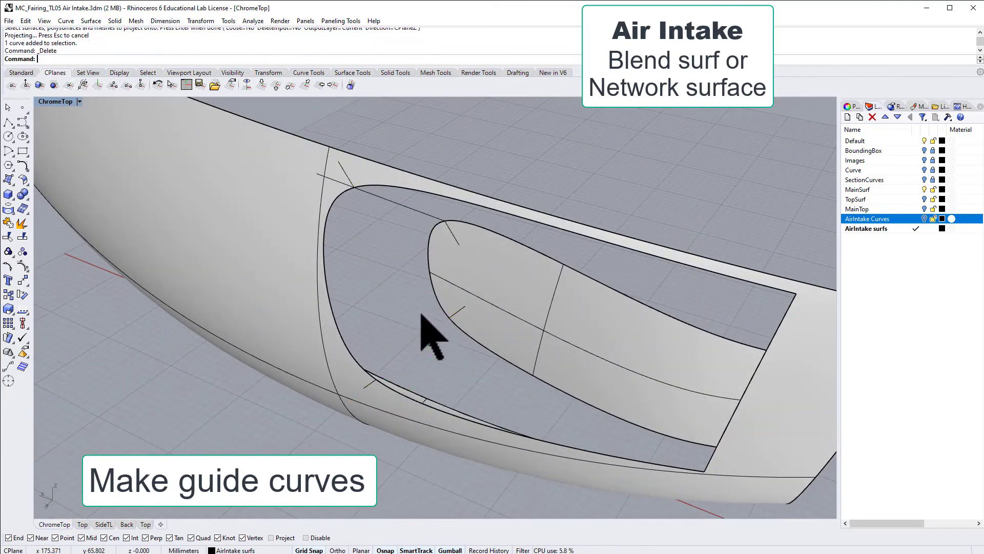
click(430, 236)
key(Delete)
right_drag(419, 246, 87, 85)
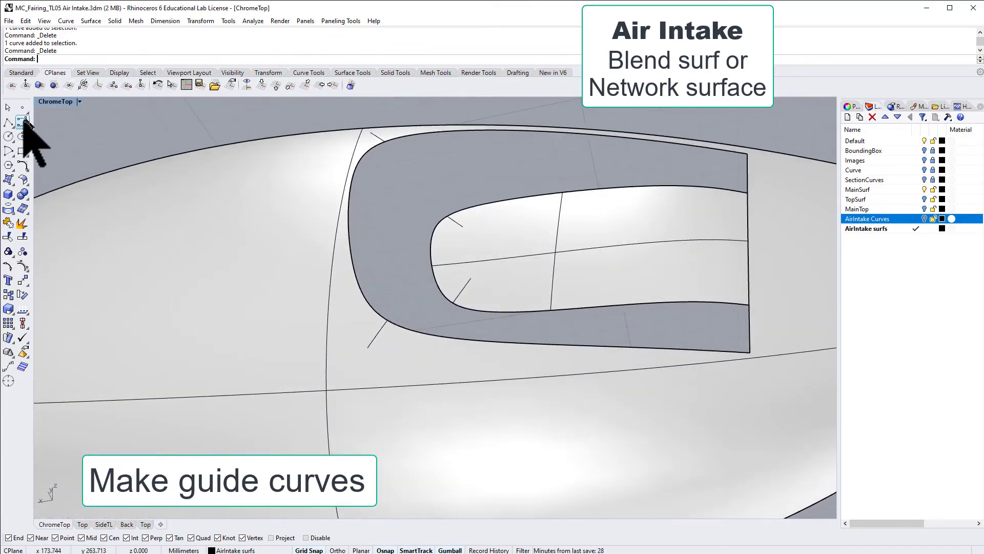
Step: Draw a straight curve across the gap at the upper rounded corner, connecting the ends of the inner and outer projected guide curves
click(448, 215)
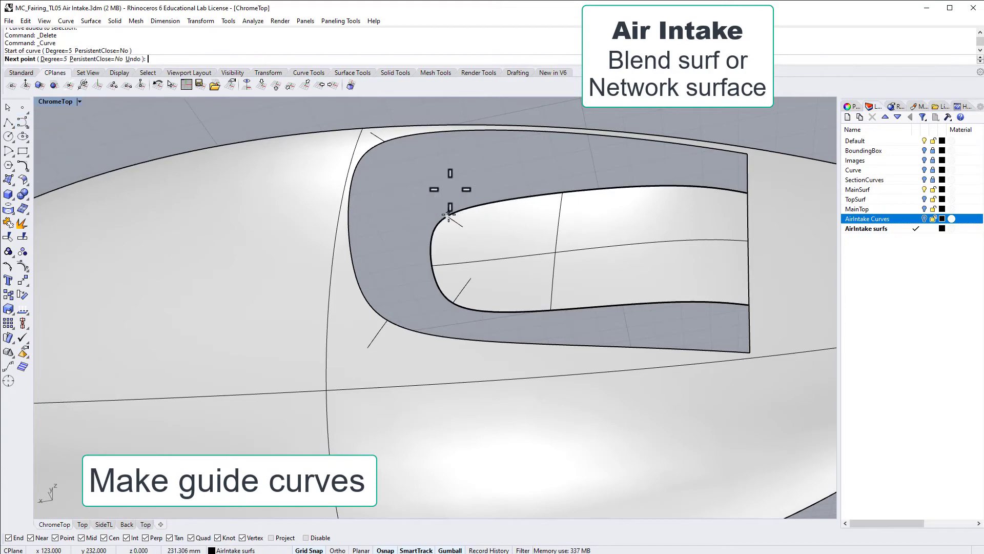
click(384, 139)
key(Return)
Step: Draw a straight curve across the gap at the lower rounded corner, connecting the ends of the inner and outer projected guide curves
click(22, 122)
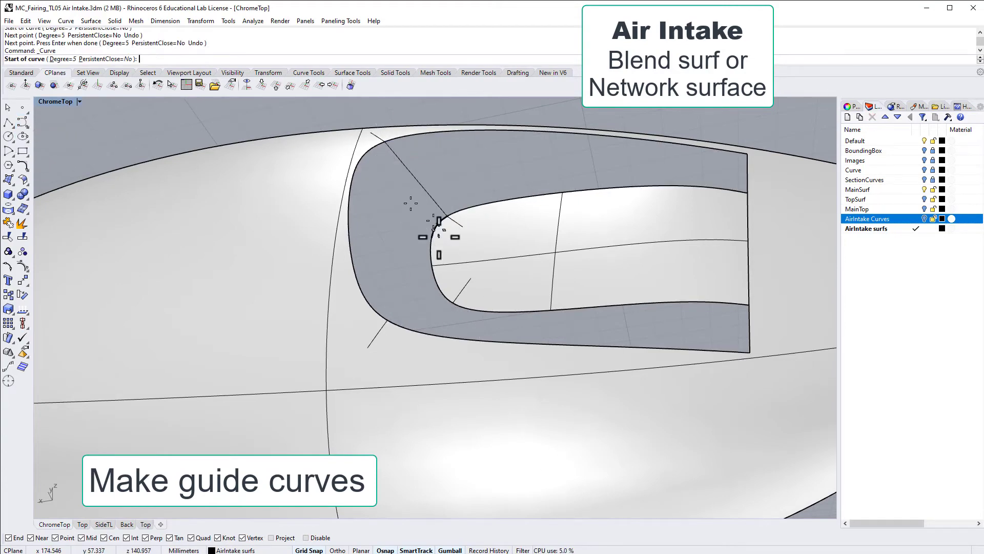
click(453, 302)
click(387, 321)
key(Return)
scroll(446, 347, down, 3)
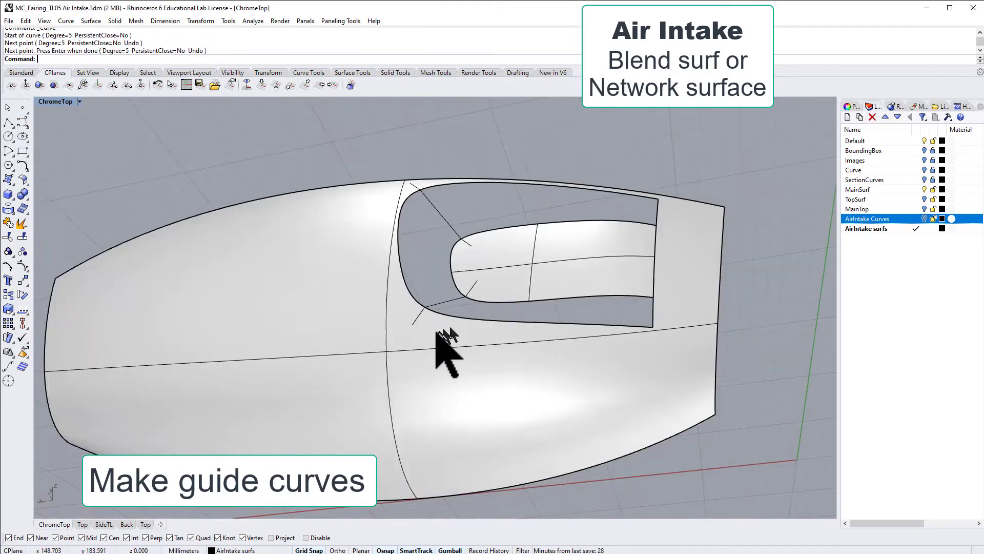
Step: Match the lower bridging curve's inner end to the inner projected curve with Curvature continuity, preserving Position at the other end
scroll(472, 308, up, 6)
text(Match)
key(Return)
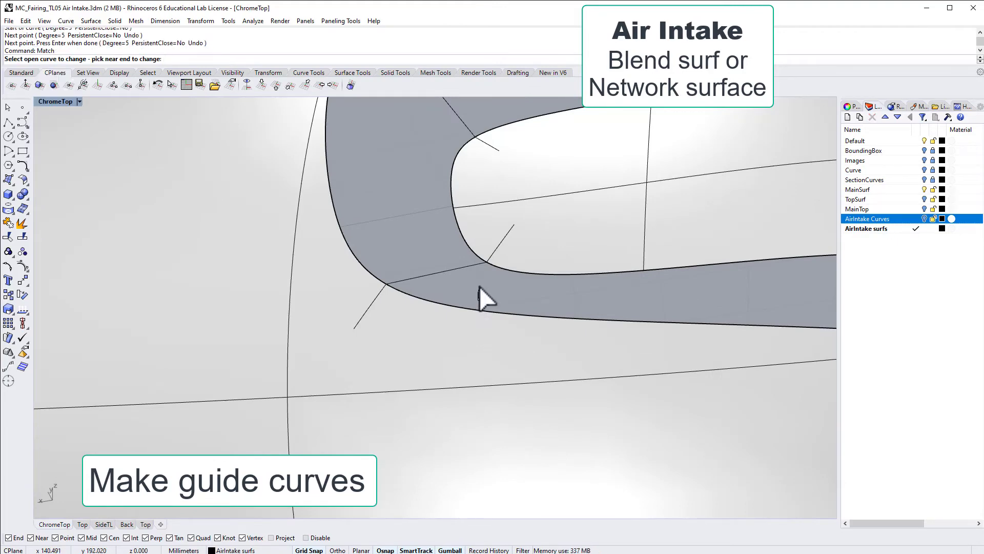
click(480, 264)
click(492, 254)
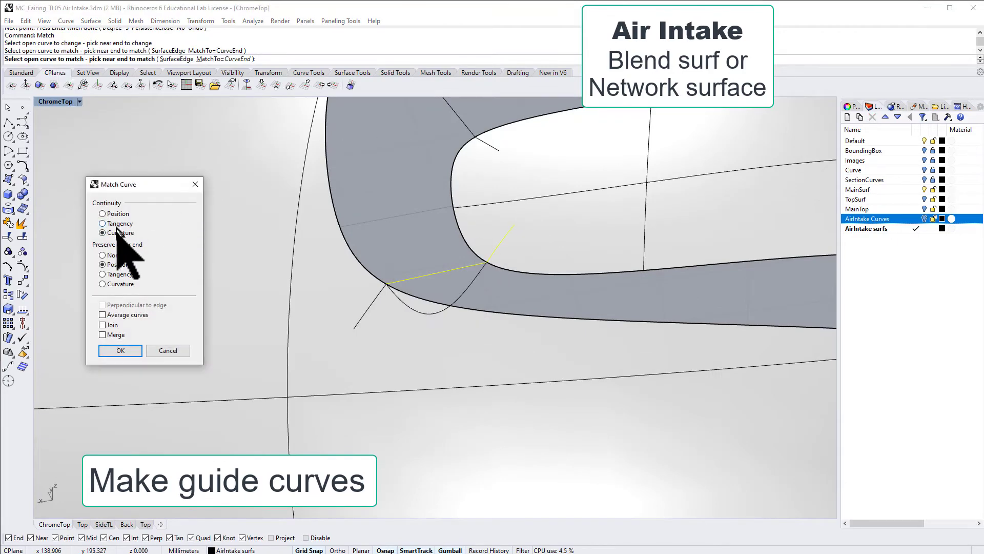
click(129, 351)
Step: Show the lower bridging curve's control points and rebuild it with 6 points and degree 5
right_drag(424, 334, 410, 359)
right_drag(489, 446, 441, 341)
click(450, 294)
click(23, 266)
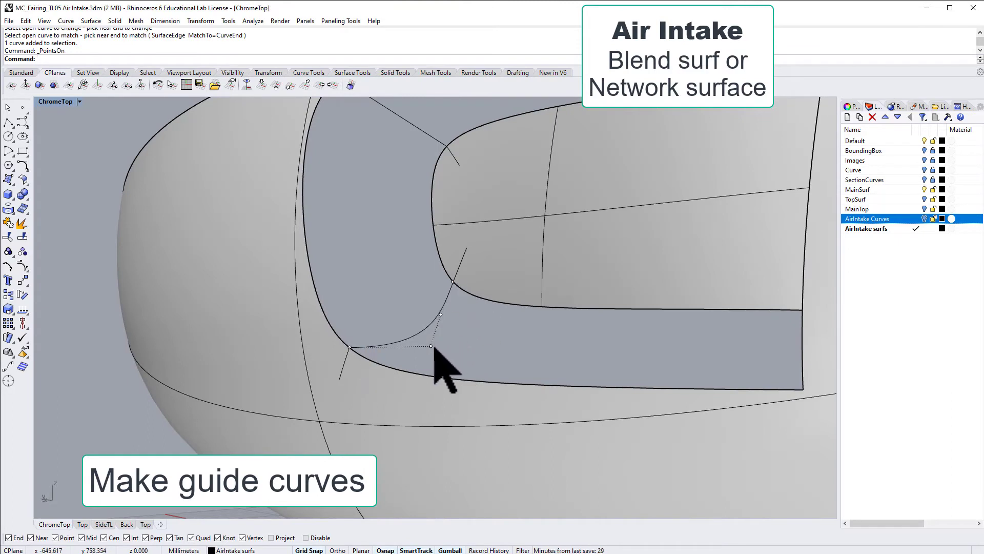
click(420, 332)
text(Rebuild)
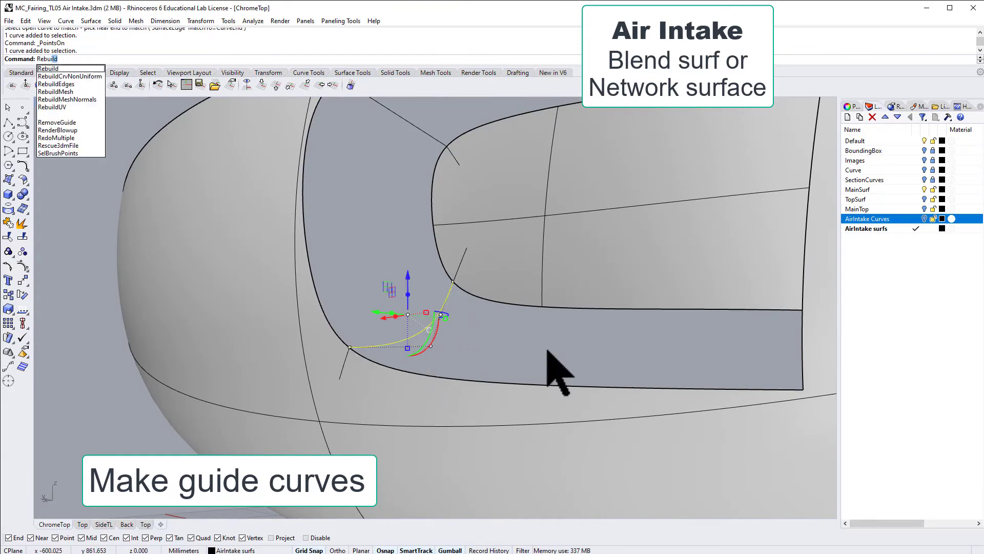
key(Return)
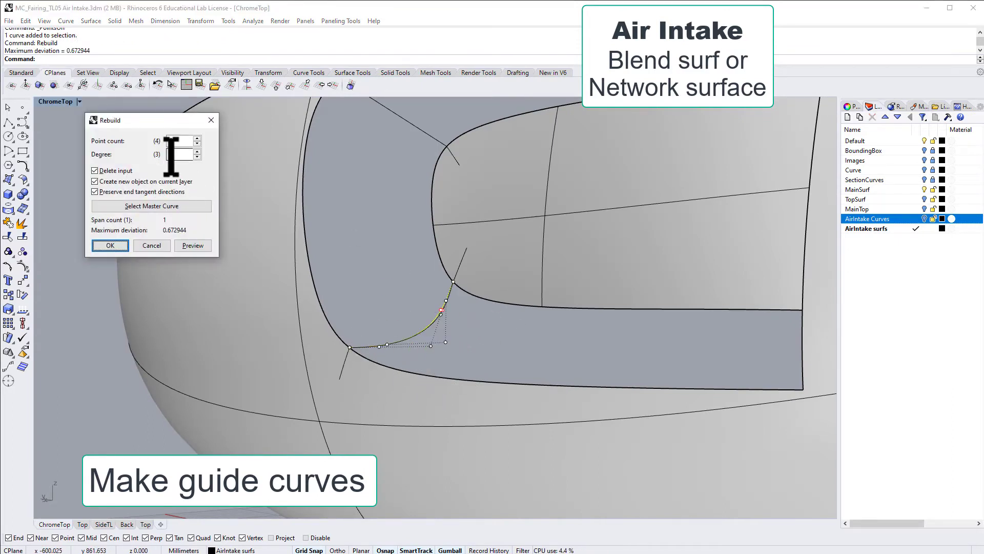
click(119, 245)
Step: Rebuild the straight upper bridging curve with 6 points and degree 5
right_drag(384, 363, 375, 339)
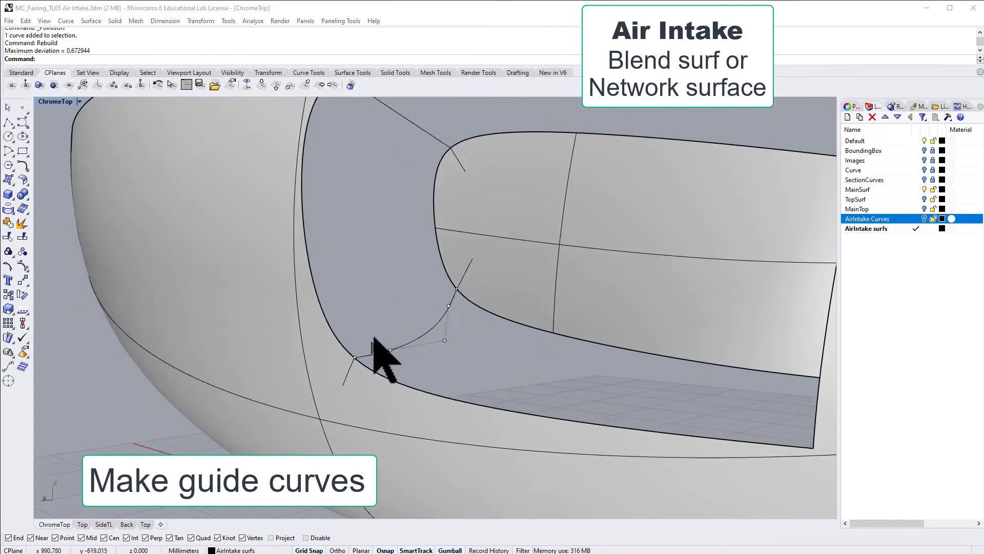
shift+right_drag(389, 226, 401, 328)
click(407, 222)
right_click(390, 279)
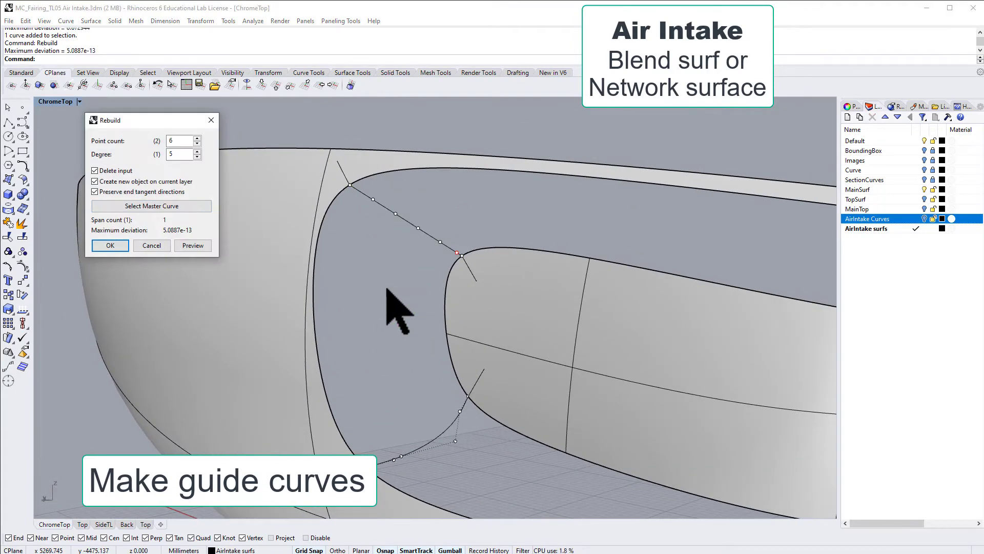
click(109, 244)
Step: Match the upper bridging curve's inner end to the inner projected curve with Curvature continuity, preserving Position at the other end
right_drag(296, 333, 446, 303)
text(M)
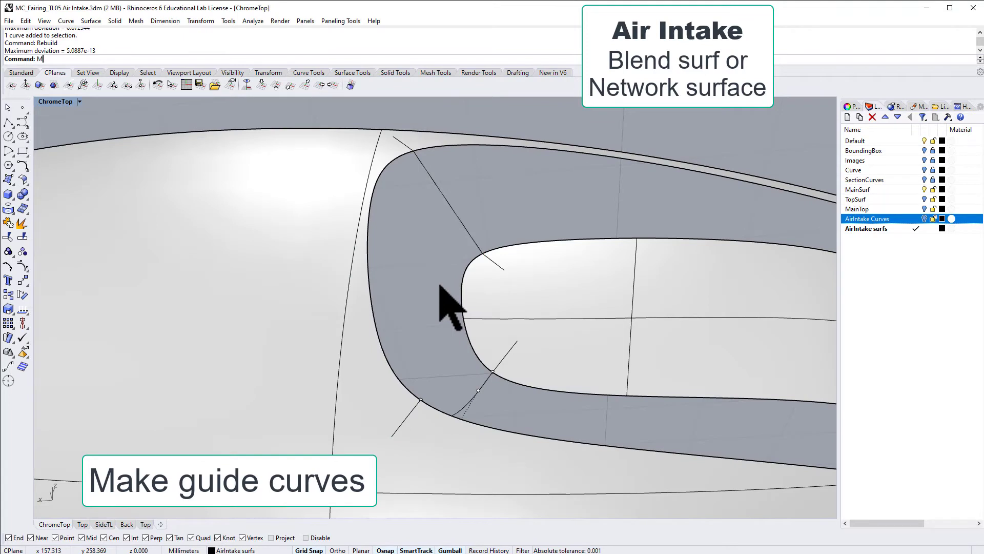
text(atch)
key(Return)
click(475, 248)
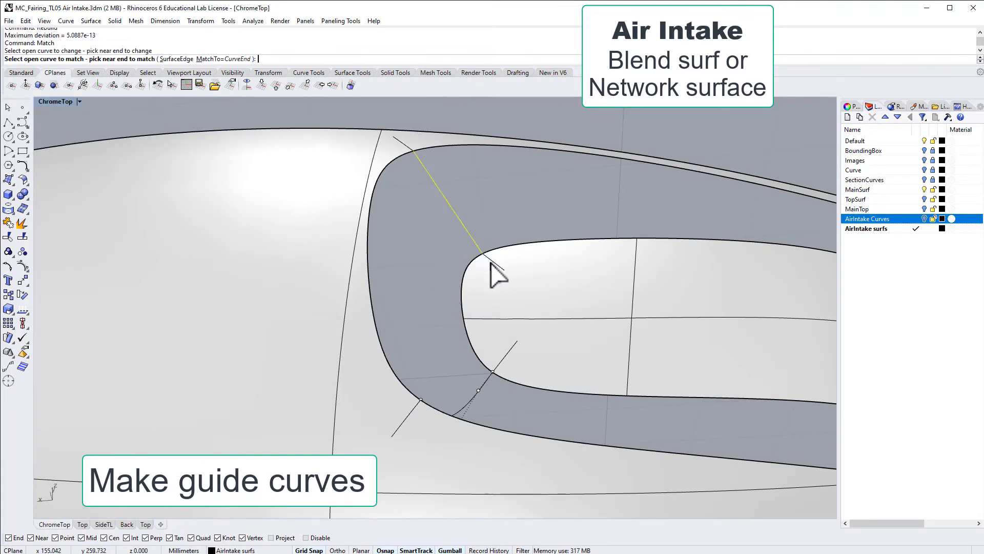
click(491, 267)
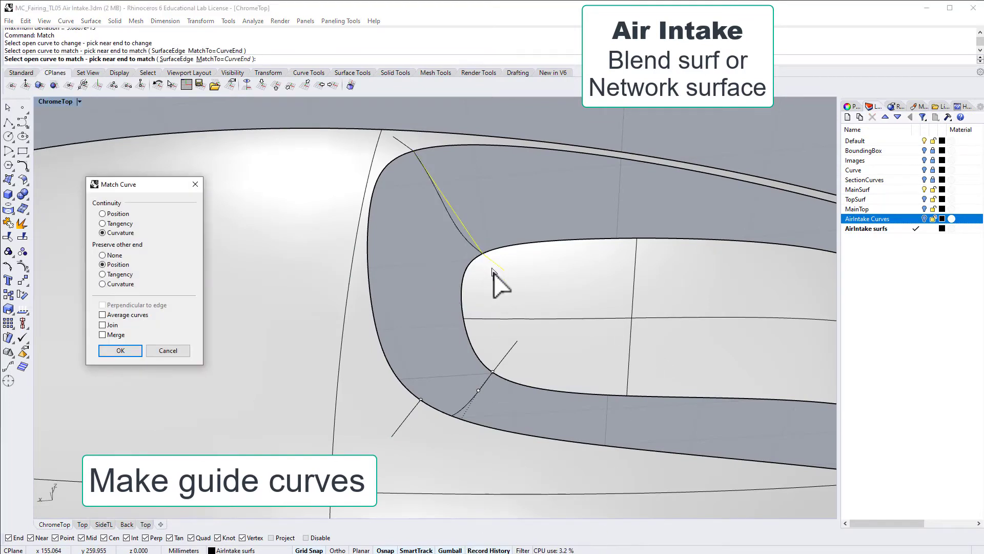
click(129, 350)
Step: Match the upper bridging curve's outer end to the projected curve on the main fairing with Curvature continuity, preserving Position
right_click(393, 228)
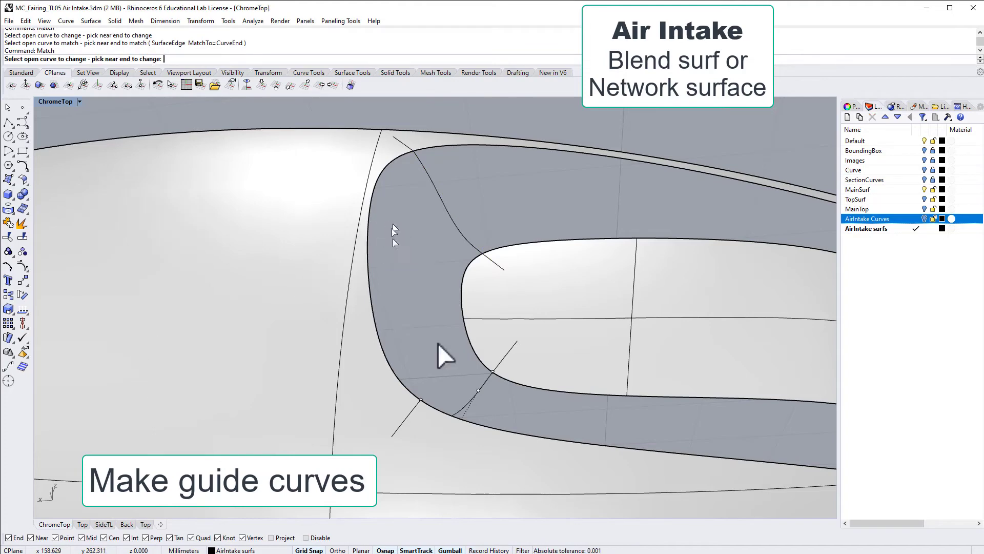
click(405, 149)
click(408, 150)
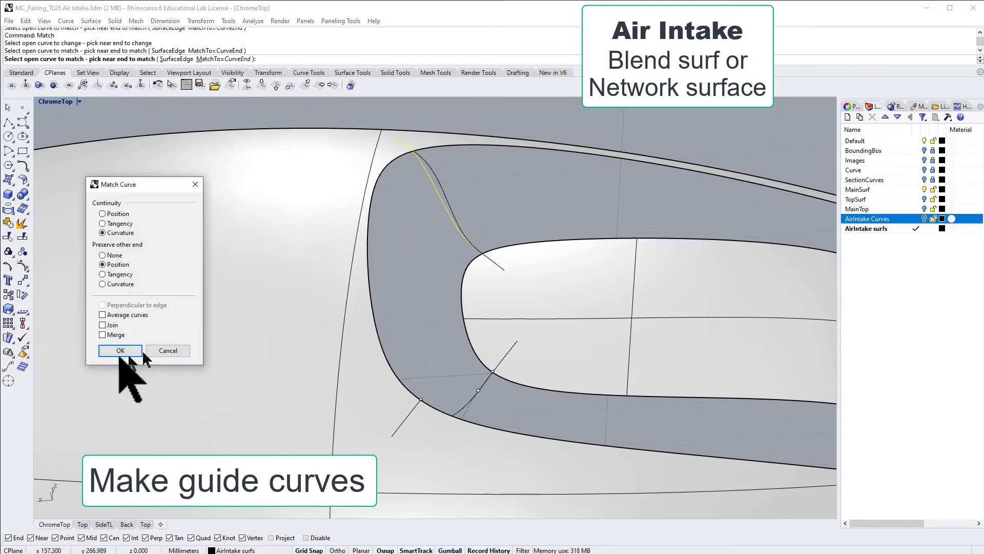
click(128, 350)
Step: Match the lower bridging curve's outer end to the projected curve on the main fairing with Curvature continuity, preserving Position
right_drag(416, 387, 395, 455)
click(395, 455)
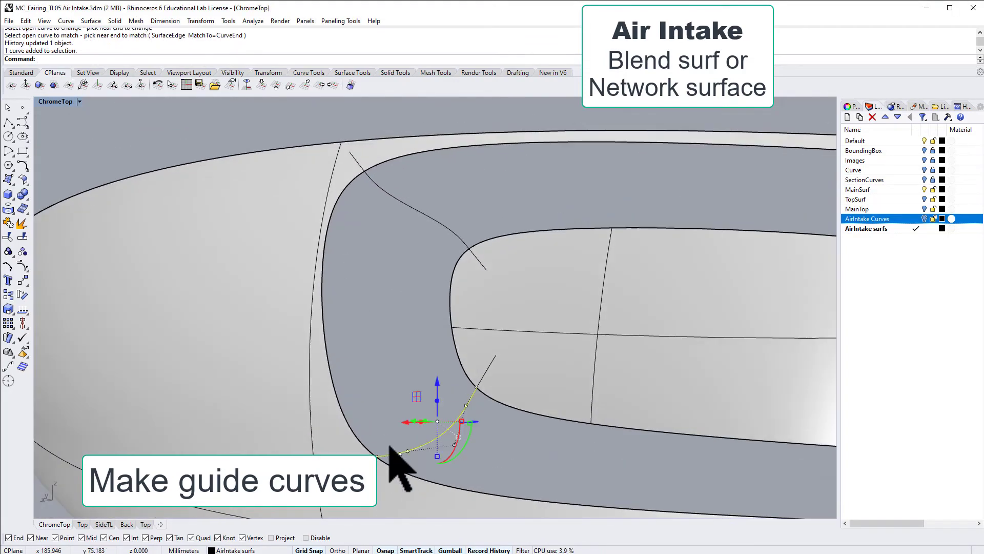
right_click(384, 437)
click(388, 457)
click(379, 457)
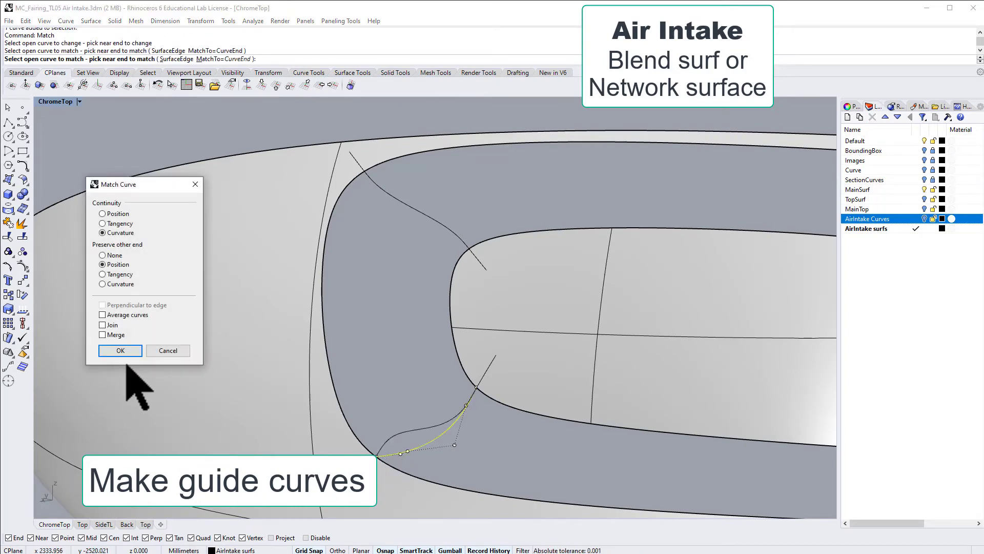
click(129, 350)
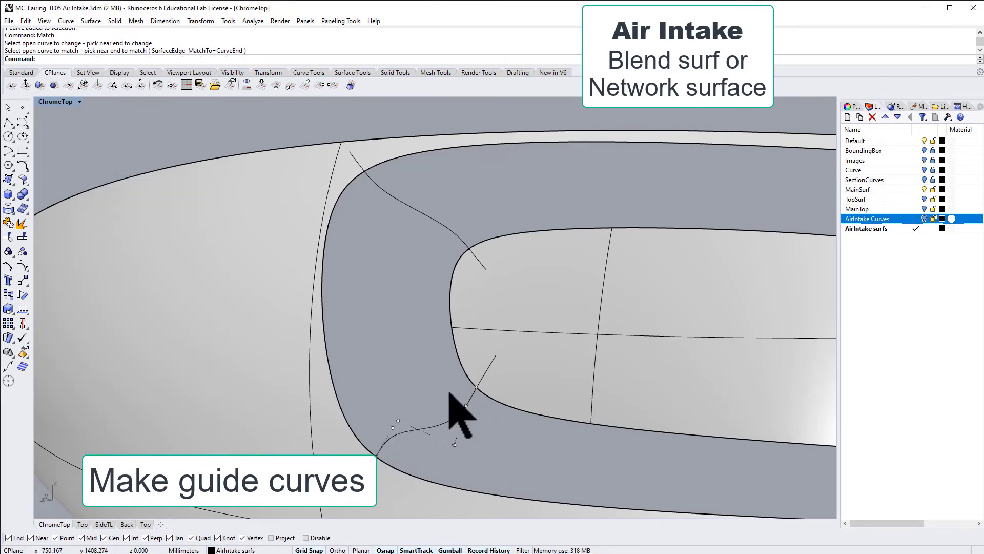
Step: Compare the control points of both bridging curves and delete the lower one
click(469, 395)
click(488, 399)
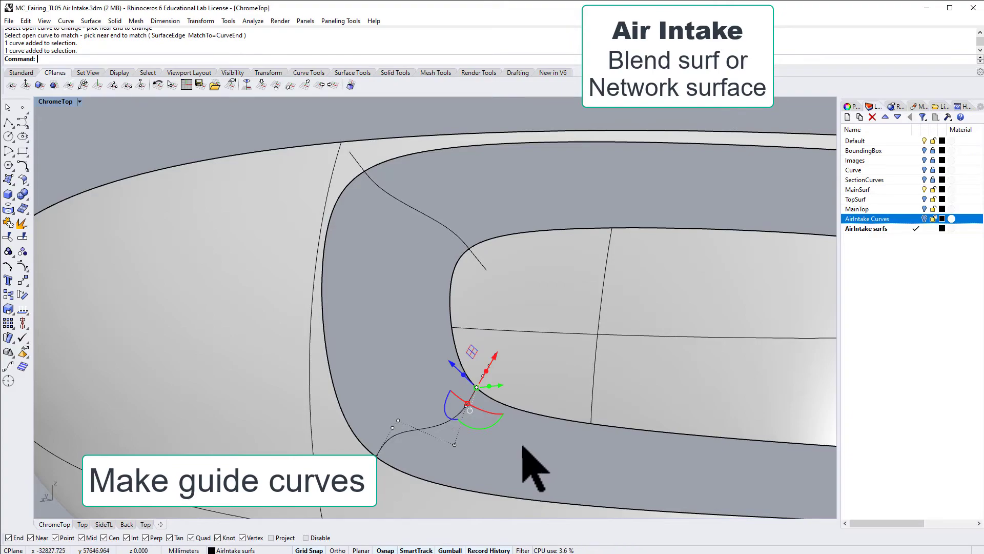
right_drag(523, 446, 572, 387)
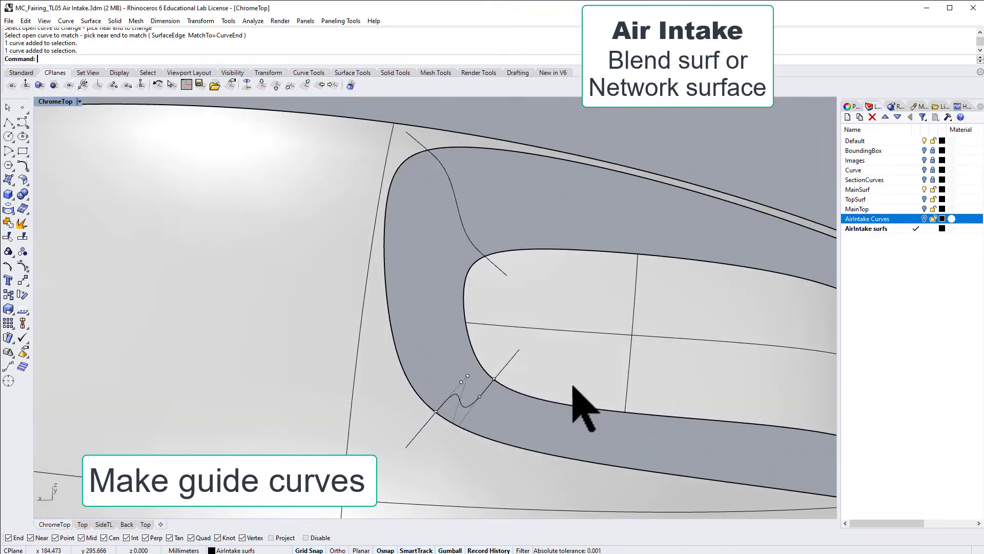
click(461, 225)
right_drag(457, 228, 459, 403)
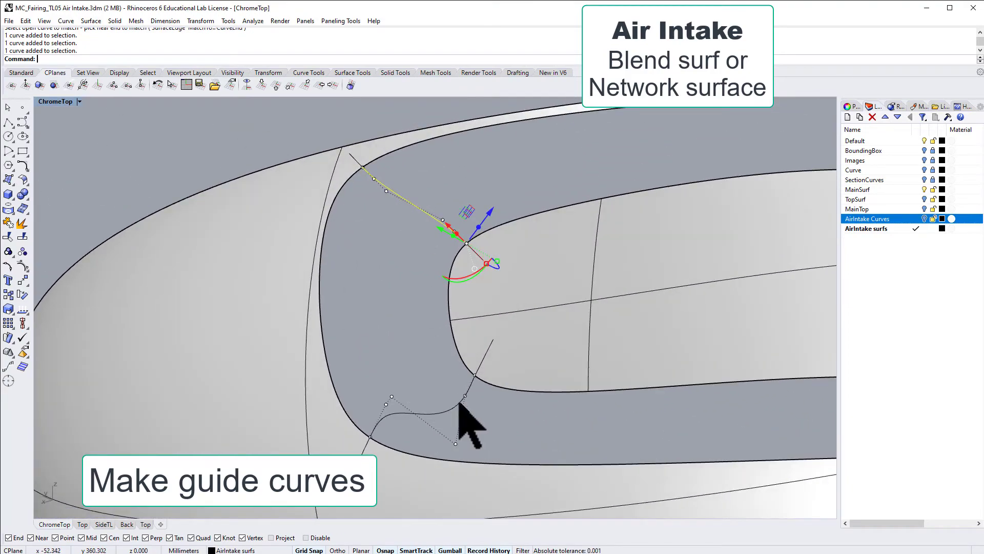
click(459, 404)
Step: Redraw the lower bridging curve as a straight line from the inner projected curve's end to the outer projected curve's end
click(23, 123)
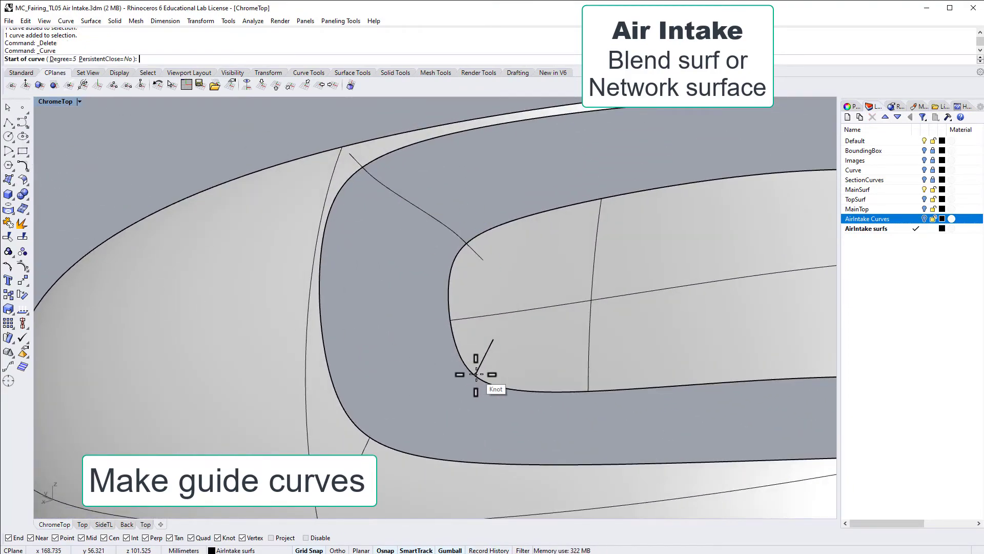
click(475, 374)
click(370, 436)
key(Return)
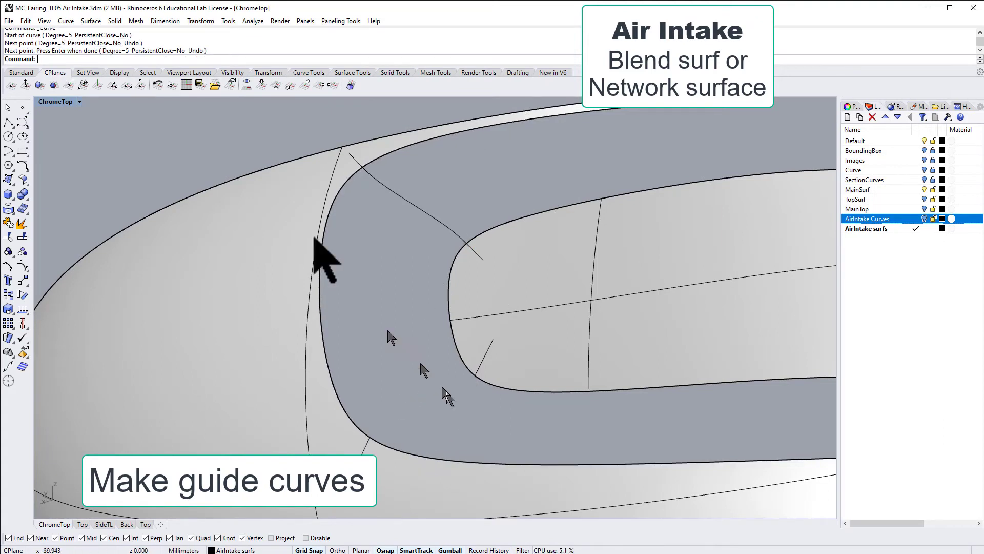
click(17, 125)
click(476, 375)
click(370, 437)
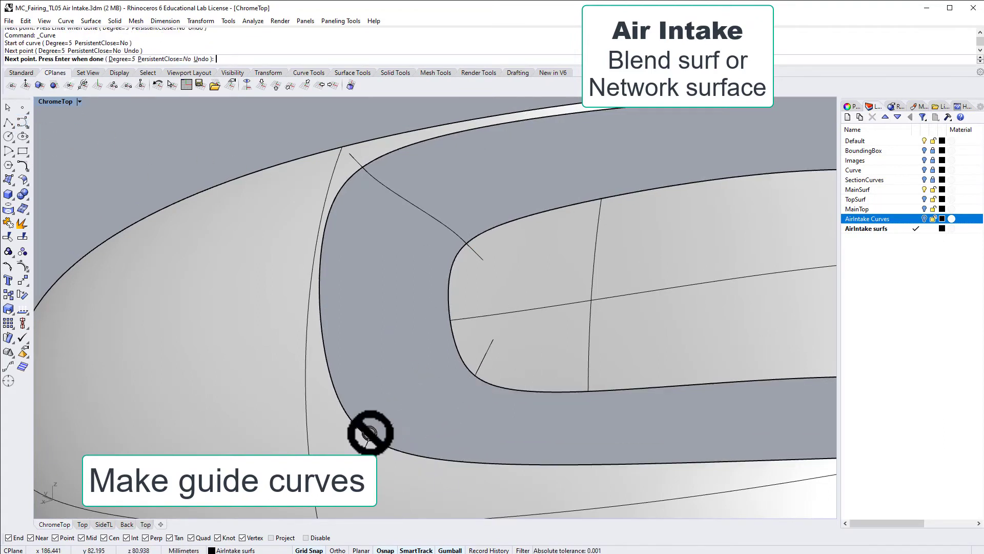
key(Return)
Step: Rebuild the redrawn lower bridging curve with 6 points and degree 5
click(435, 402)
text(Rebuild)
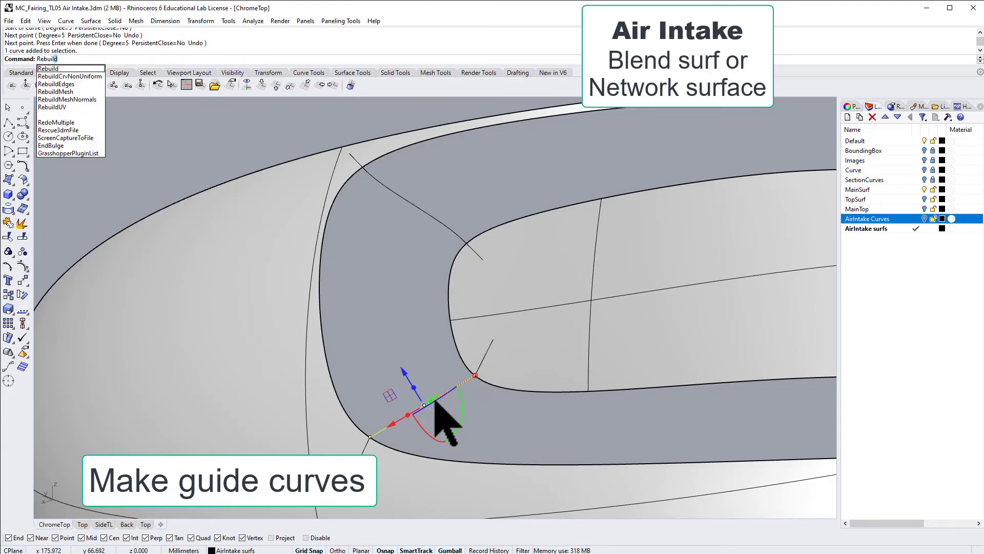
key(Return)
key(Return)
Step: Match the redrawn lower curve's inner end to the inner projected curve with Curvature continuity, preserving Position at the other end
right_drag(518, 419, 458, 378)
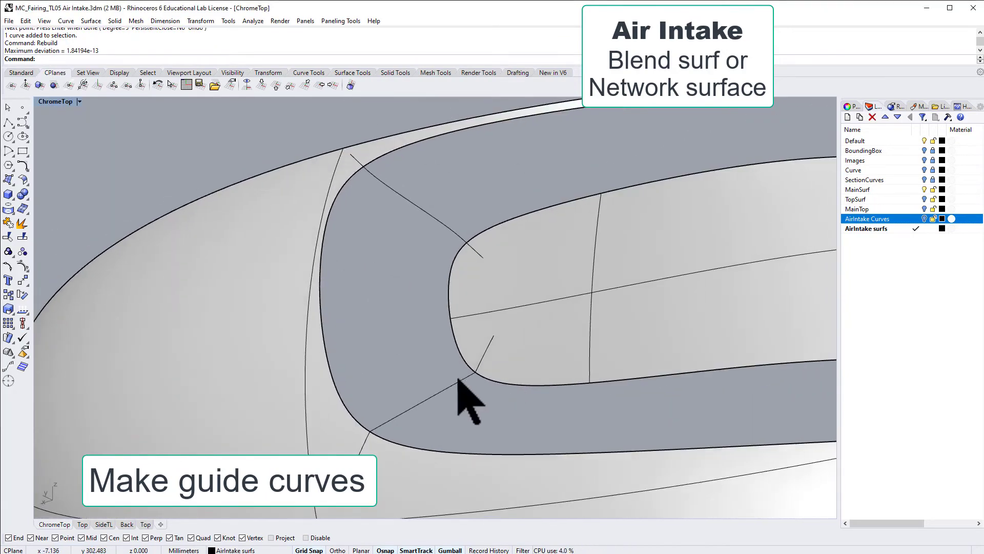
text(Match)
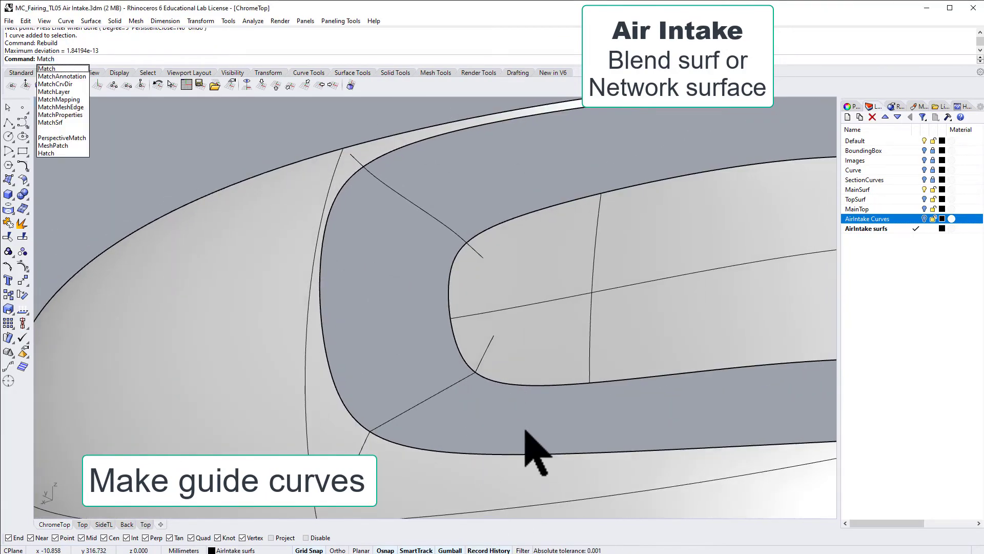
key(Return)
click(468, 377)
click(479, 362)
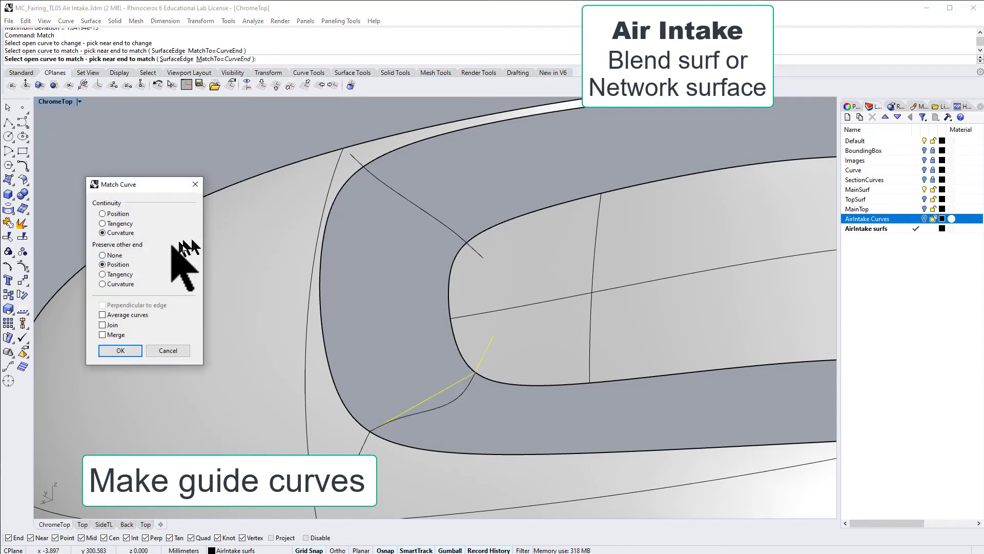
click(136, 349)
Step: Match the redrawn lower curve's outer end to the main fairing's projected curve with Curvature continuity, preserving Position, and inspect its shape
click(380, 425)
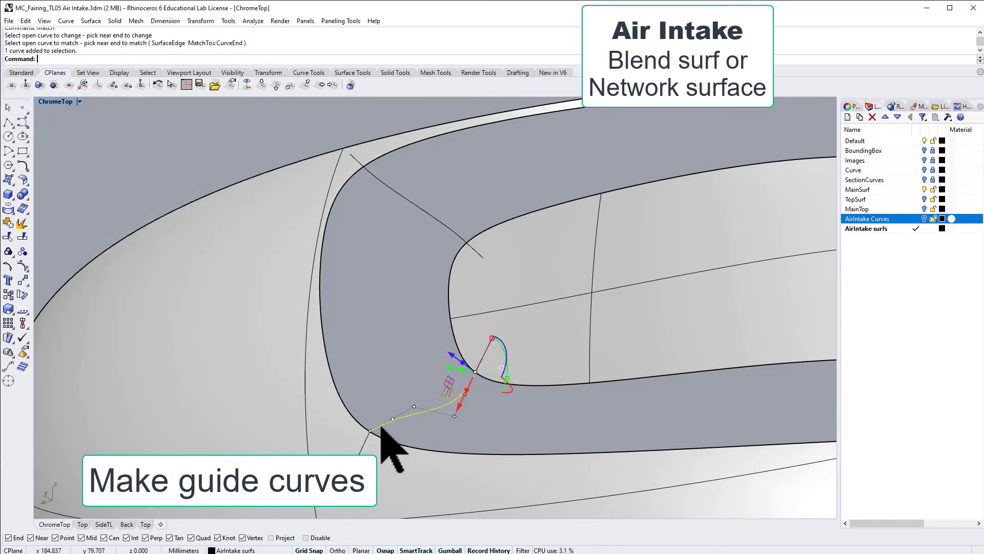
click(365, 442)
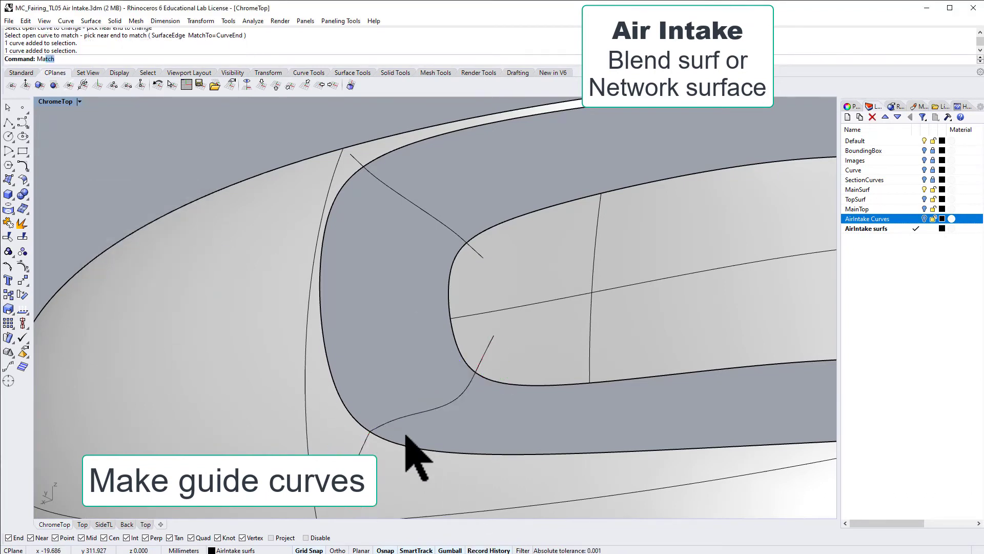
text(Mat)
key(Return)
click(386, 437)
click(364, 449)
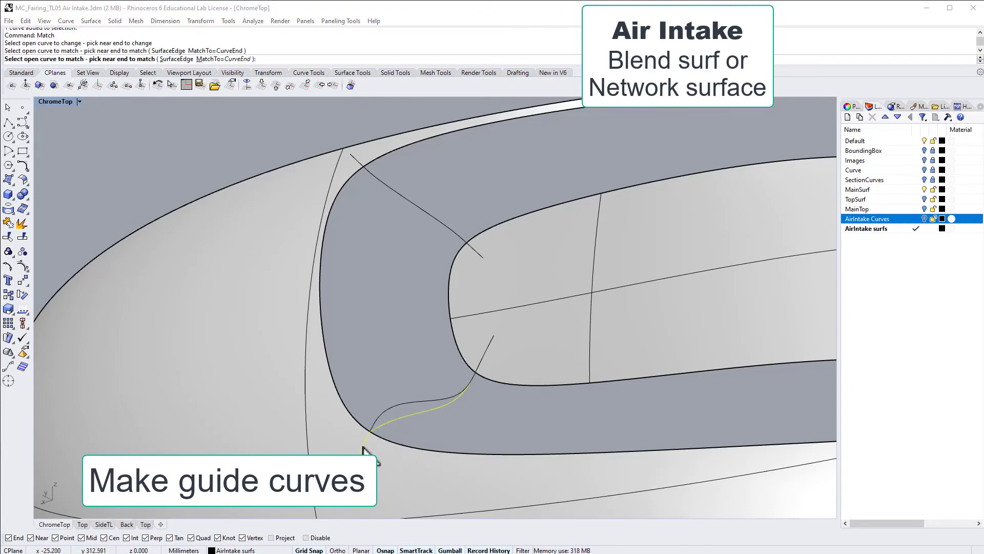
click(136, 350)
right_drag(138, 354, 217, 369)
scroll(417, 395, up, 5)
click(399, 379)
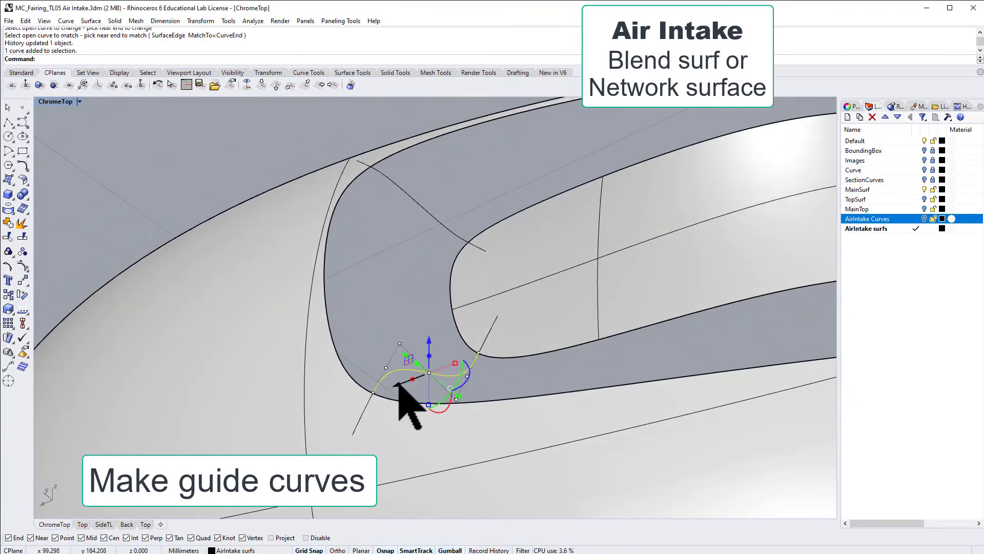
right_drag(400, 344, 506, 325)
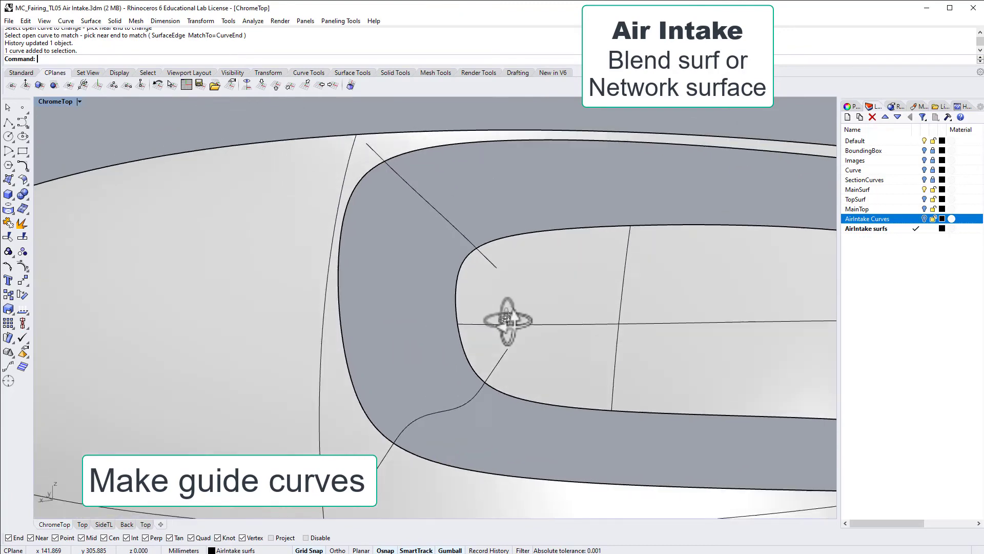
key(Escape)
Step: Create a network surface from the intake's inner and outer edges, end curves and guide curves, with Curvature matching on all four edges
text(NetworkSrf)
key(Return)
scroll(368, 331, down, 3)
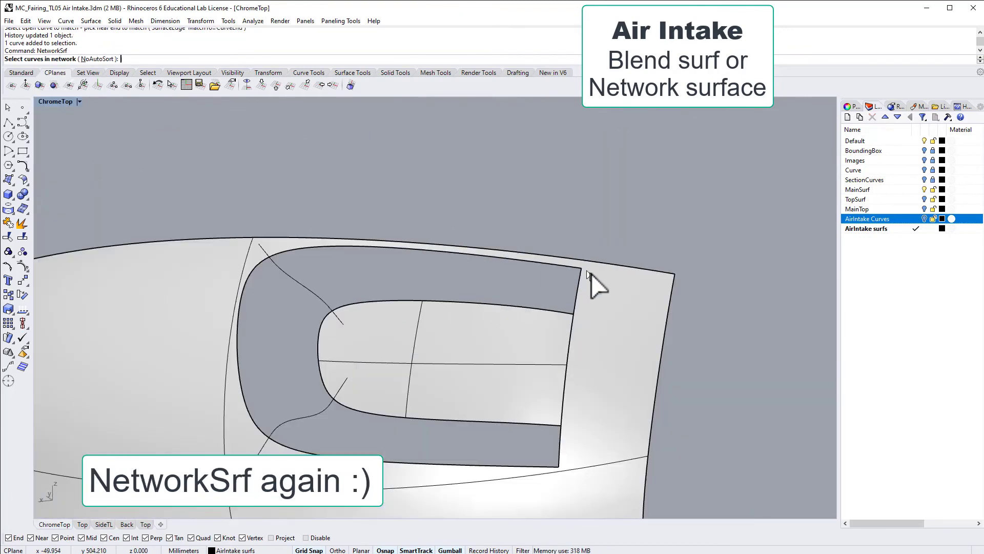
click(576, 293)
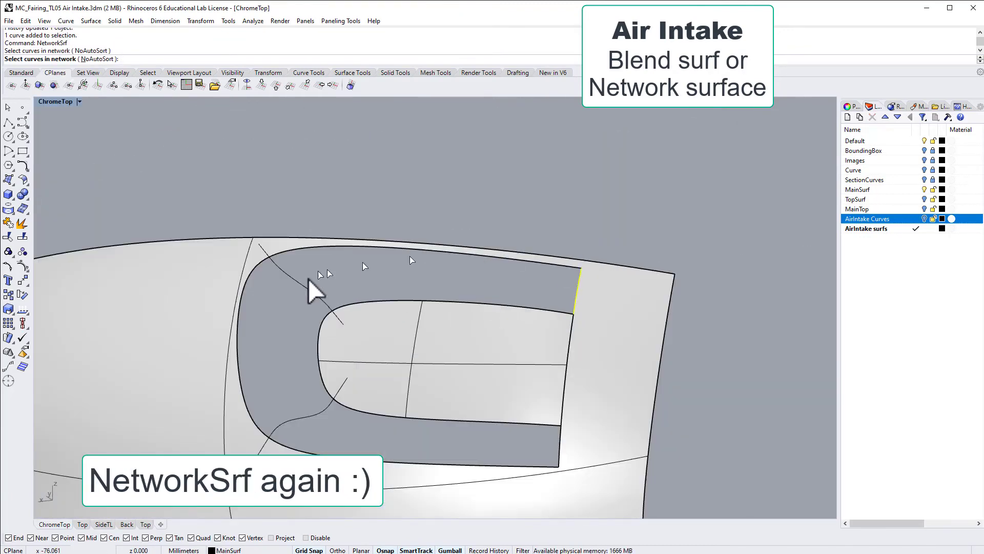
click(560, 426)
click(544, 466)
key(Return)
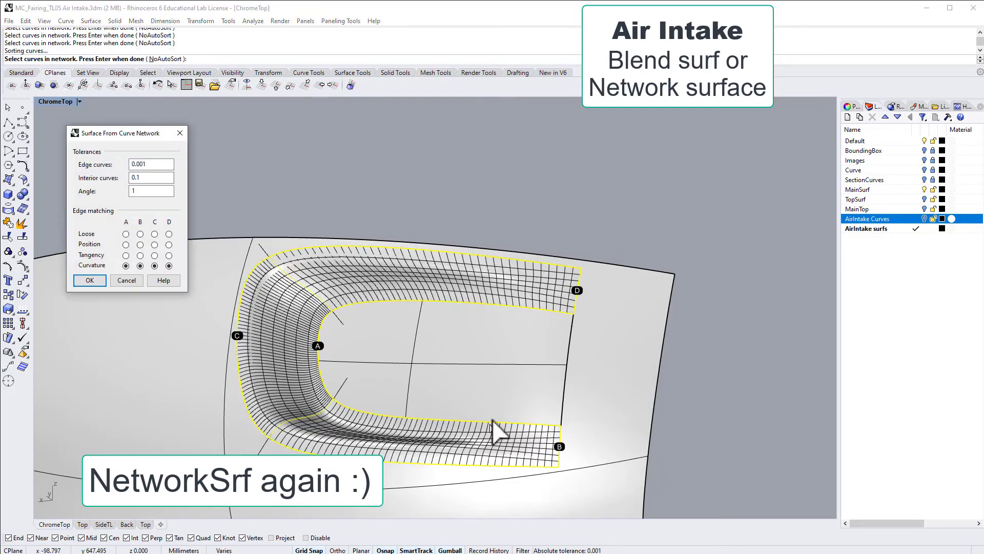
right_drag(501, 430, 308, 400)
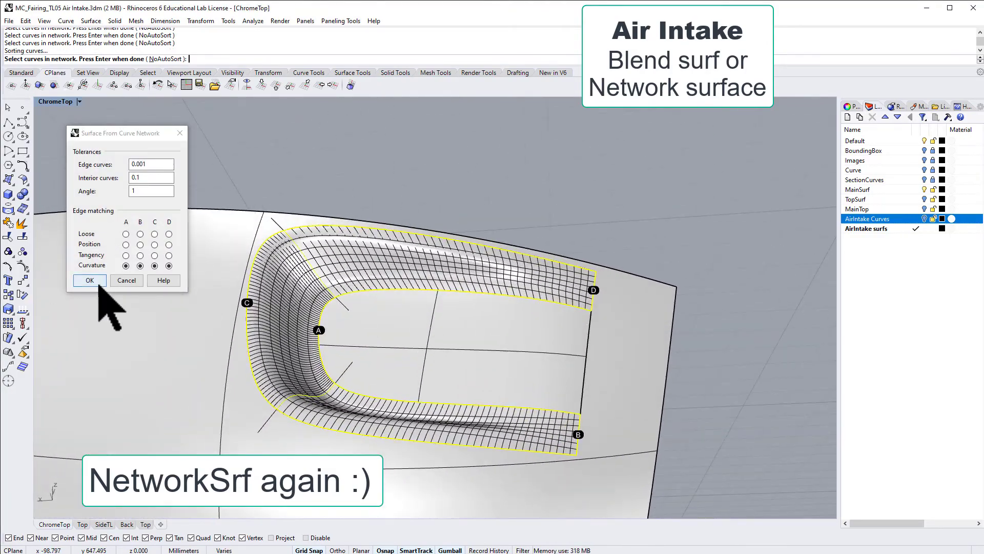
click(90, 279)
Step: Run an environment map analysis with arches.png on all fairing and intake surfaces and examine the reflections around the intake
right_drag(263, 376, 512, 354)
scroll(288, 499, down, 4)
scroll(287, 500, up, 4)
scroll(633, 252, down, 5)
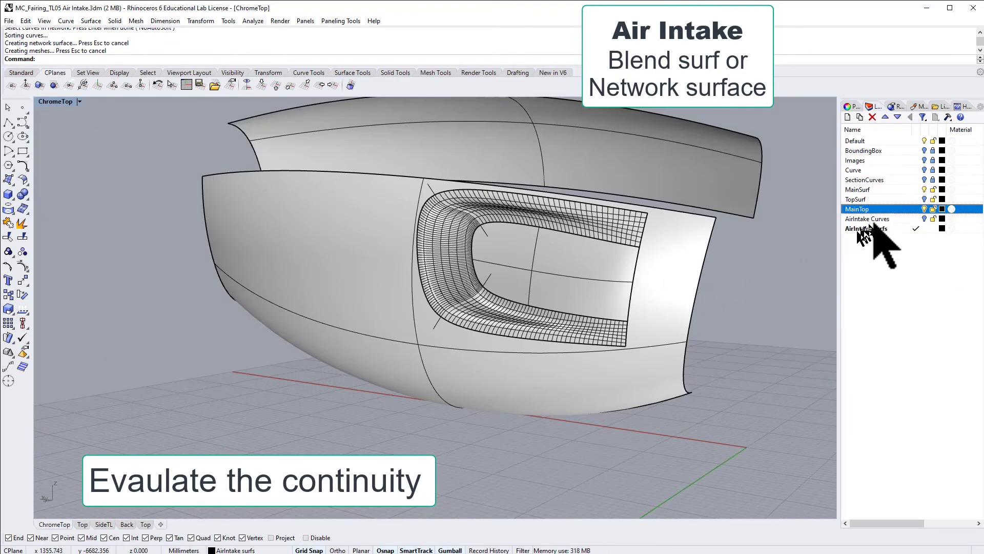
right_drag(708, 272, 670, 325)
click(253, 21)
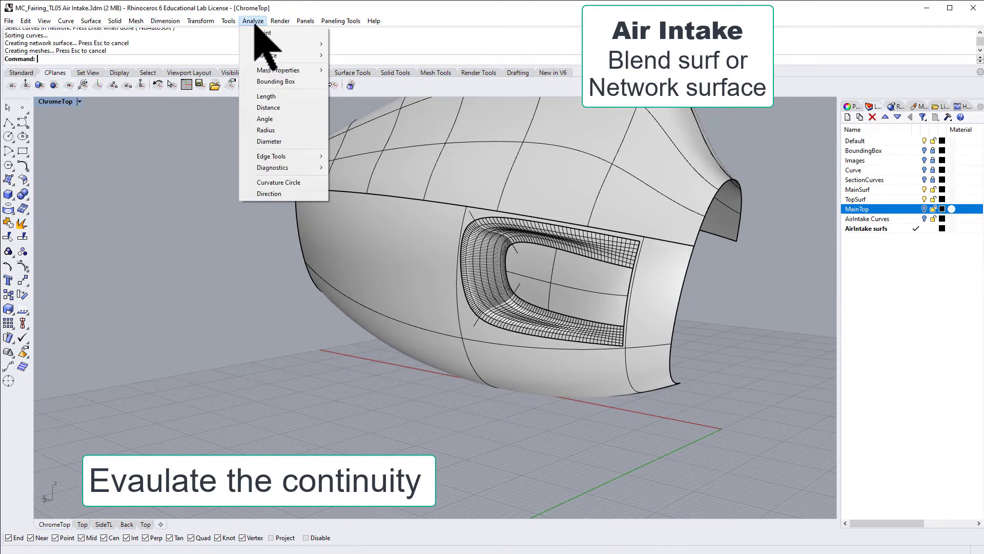
click(379, 77)
scroll(371, 228, down, 10)
drag(285, 148, 513, 279)
key(Return)
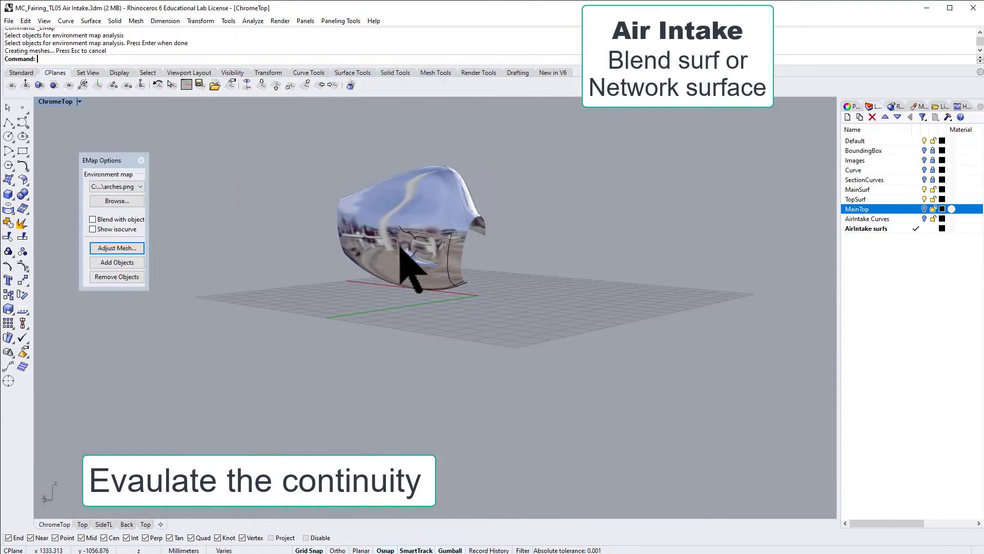
scroll(400, 247, up, 8)
scroll(418, 236, up, 2)
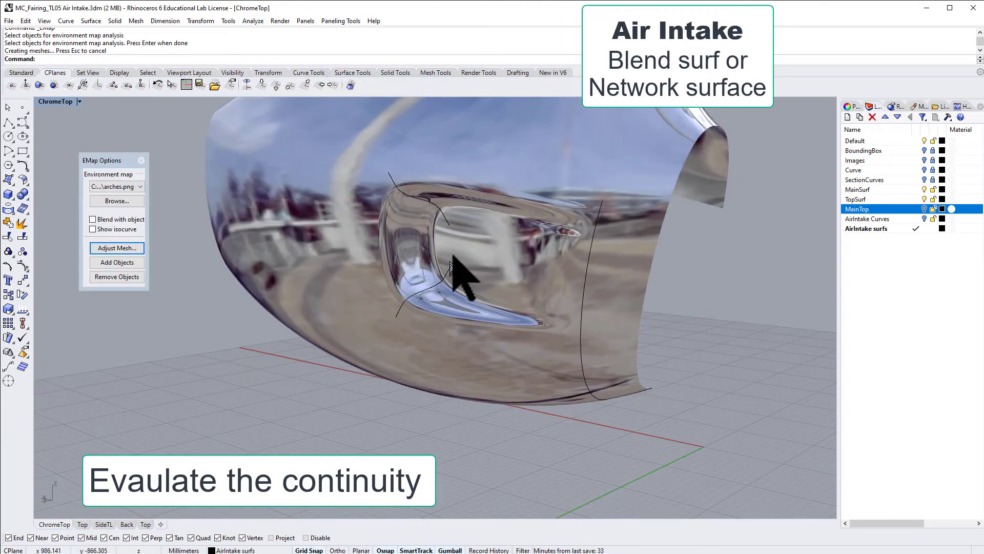
scroll(451, 264, up, 2)
mouse_move(455, 260)
right_down()
mouse_move(450, 246)
mouse_move(470, 228)
mouse_move(417, 238)
mouse_move(402, 272)
mouse_move(472, 252)
right_up()
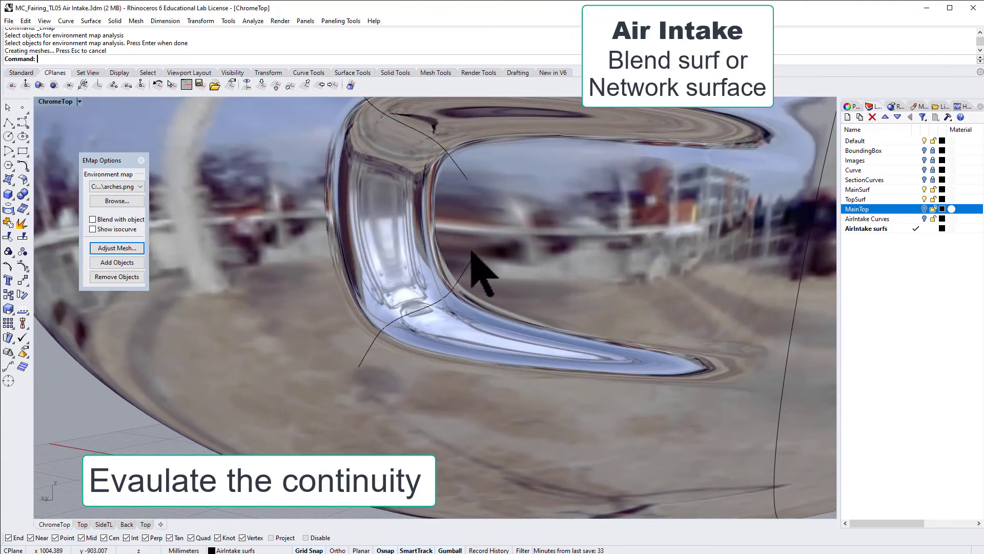
Step: Run a zebra analysis with thin horizontal stripes on all surfaces, examine the stripe flow across the intake edges, and end the analysis
click(253, 20)
click(405, 99)
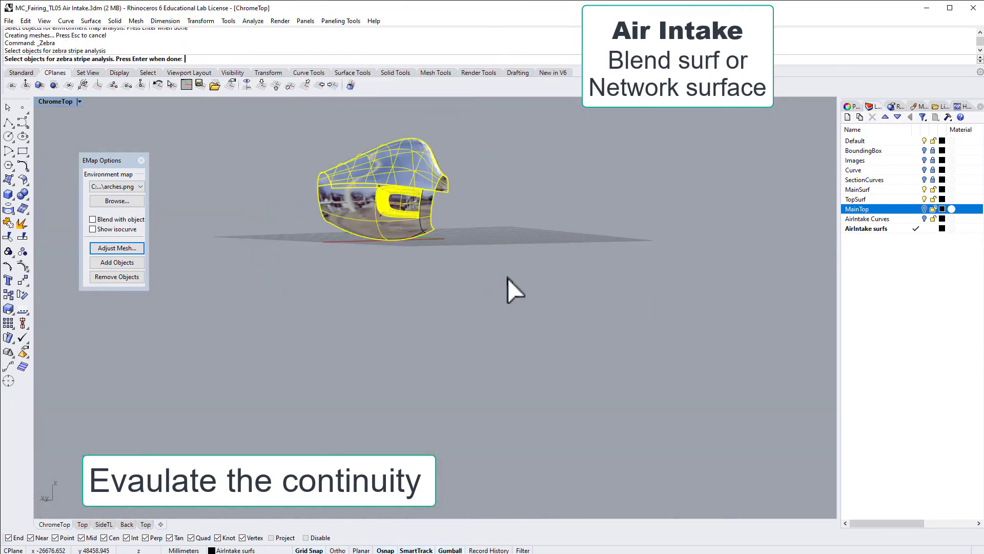
key(Return)
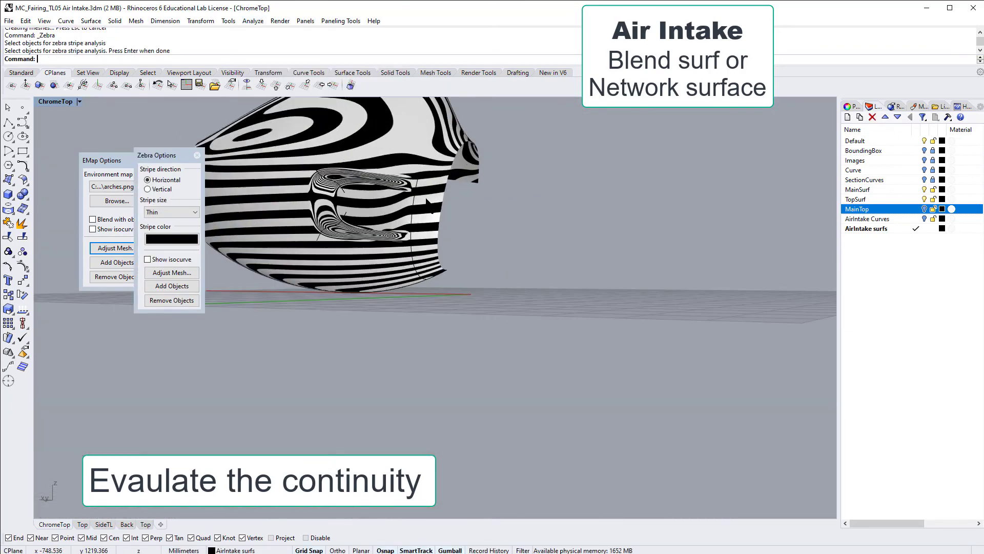
scroll(427, 204, up, 10)
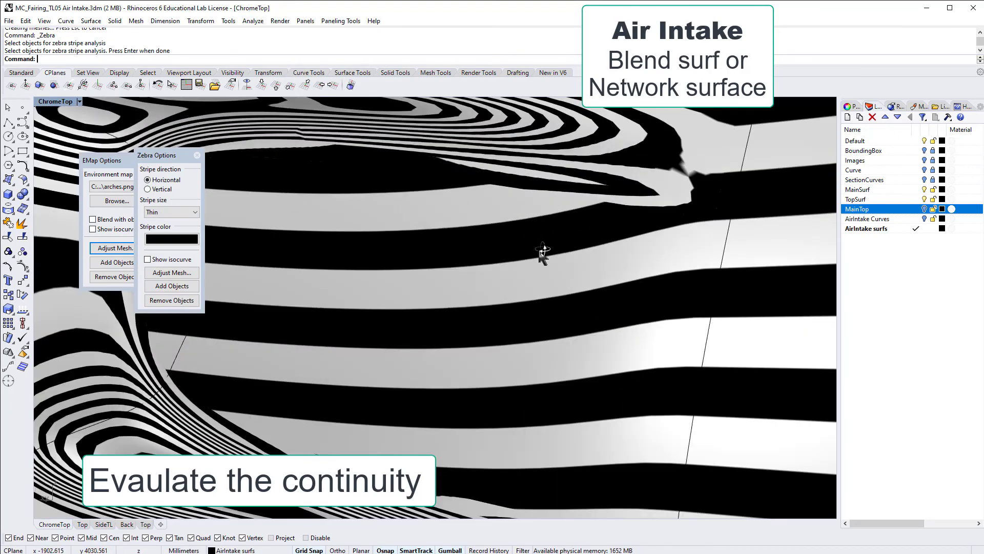
right_drag(542, 251, 505, 278)
scroll(561, 255, down, 7)
click(198, 155)
Step: Add all the fairing and intake surfaces back to the environment map analysis and examine the reflections along the intake blend
right_drag(308, 215, 356, 208)
scroll(356, 209, down, 14)
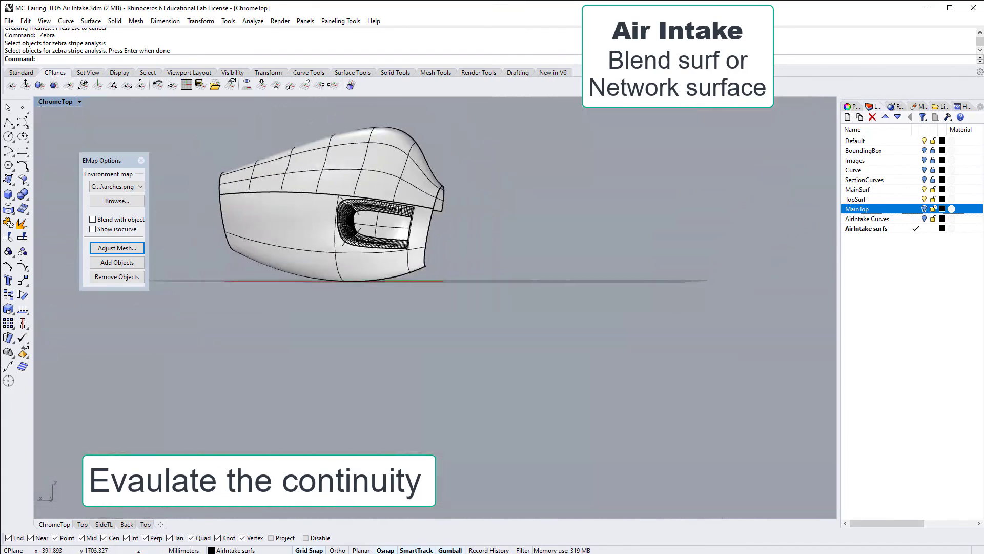
drag(205, 114, 521, 352)
click(124, 264)
scroll(352, 297, up, 5)
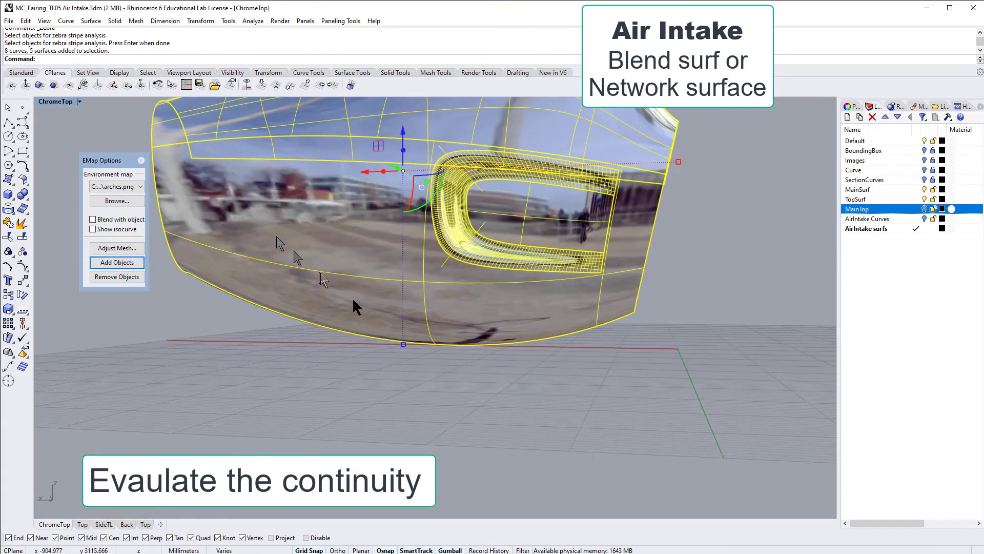
click(353, 378)
right_drag(488, 302, 521, 288)
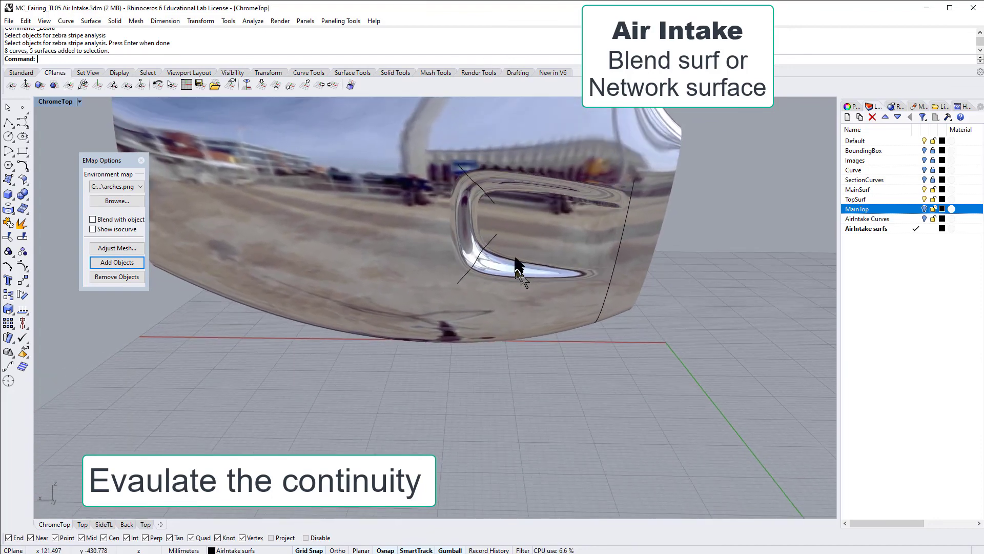
scroll(517, 251, up, 3)
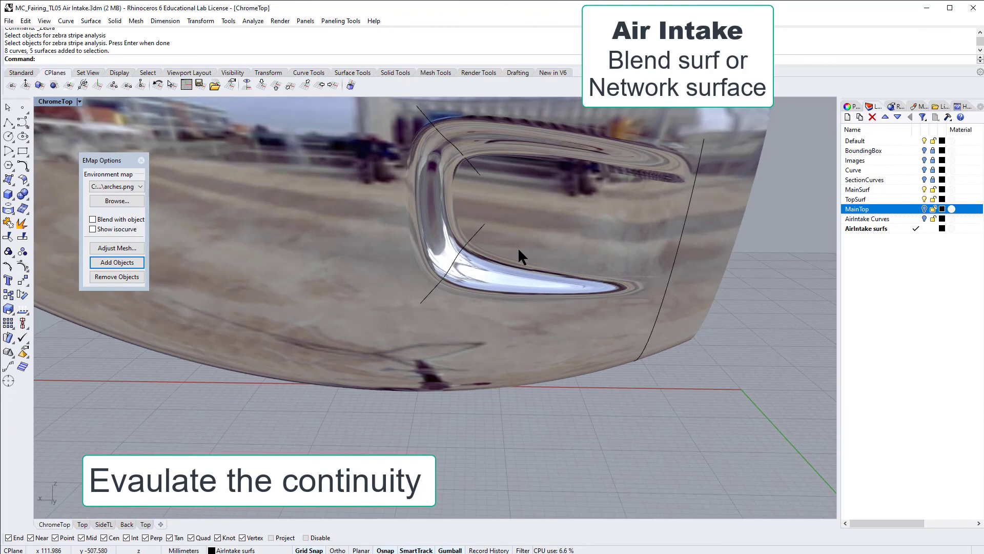